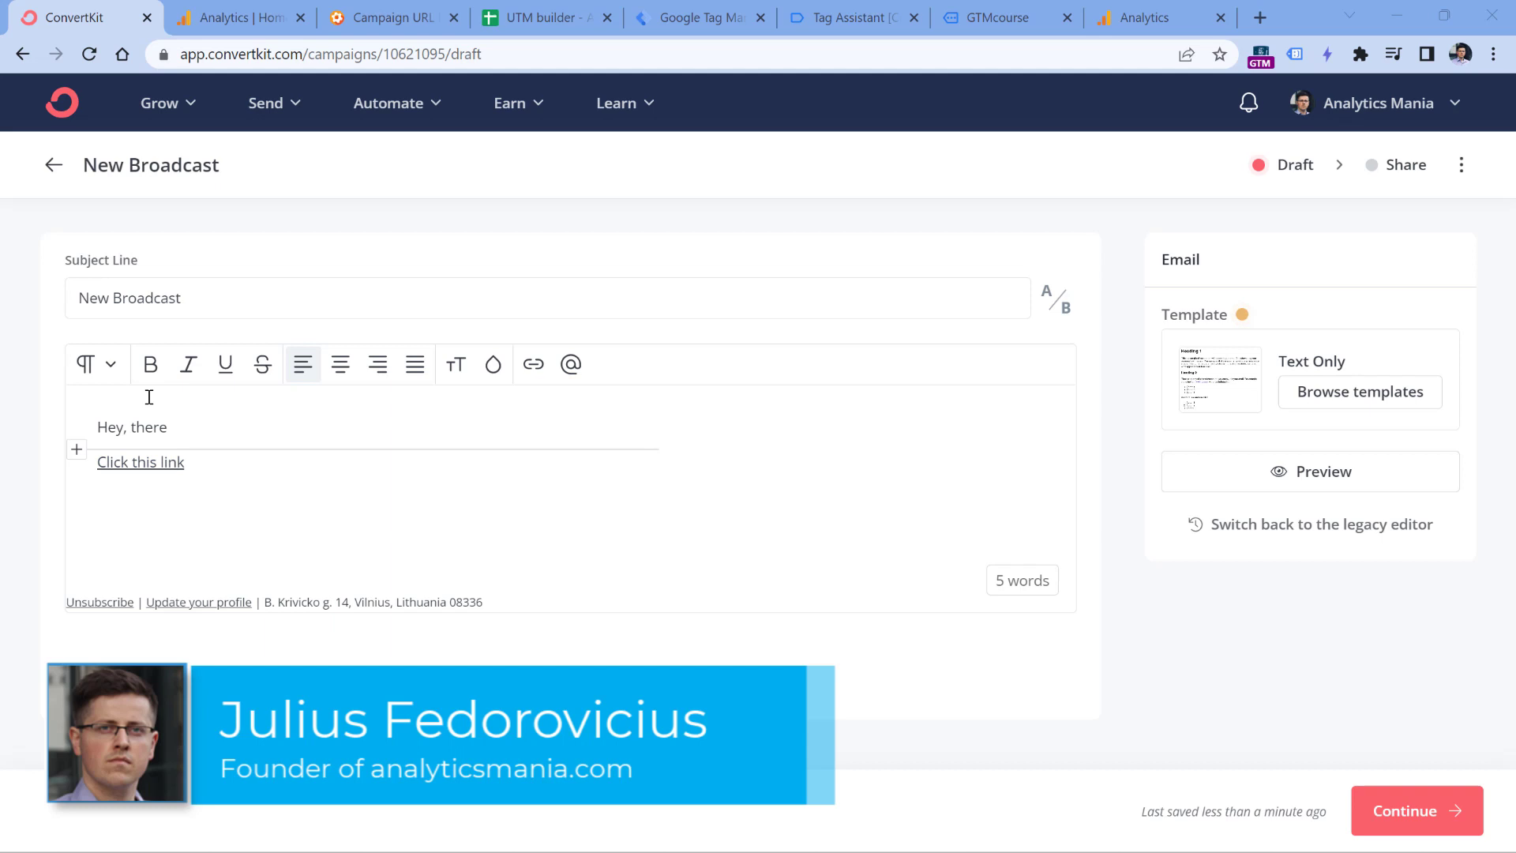
double_click(154, 463)
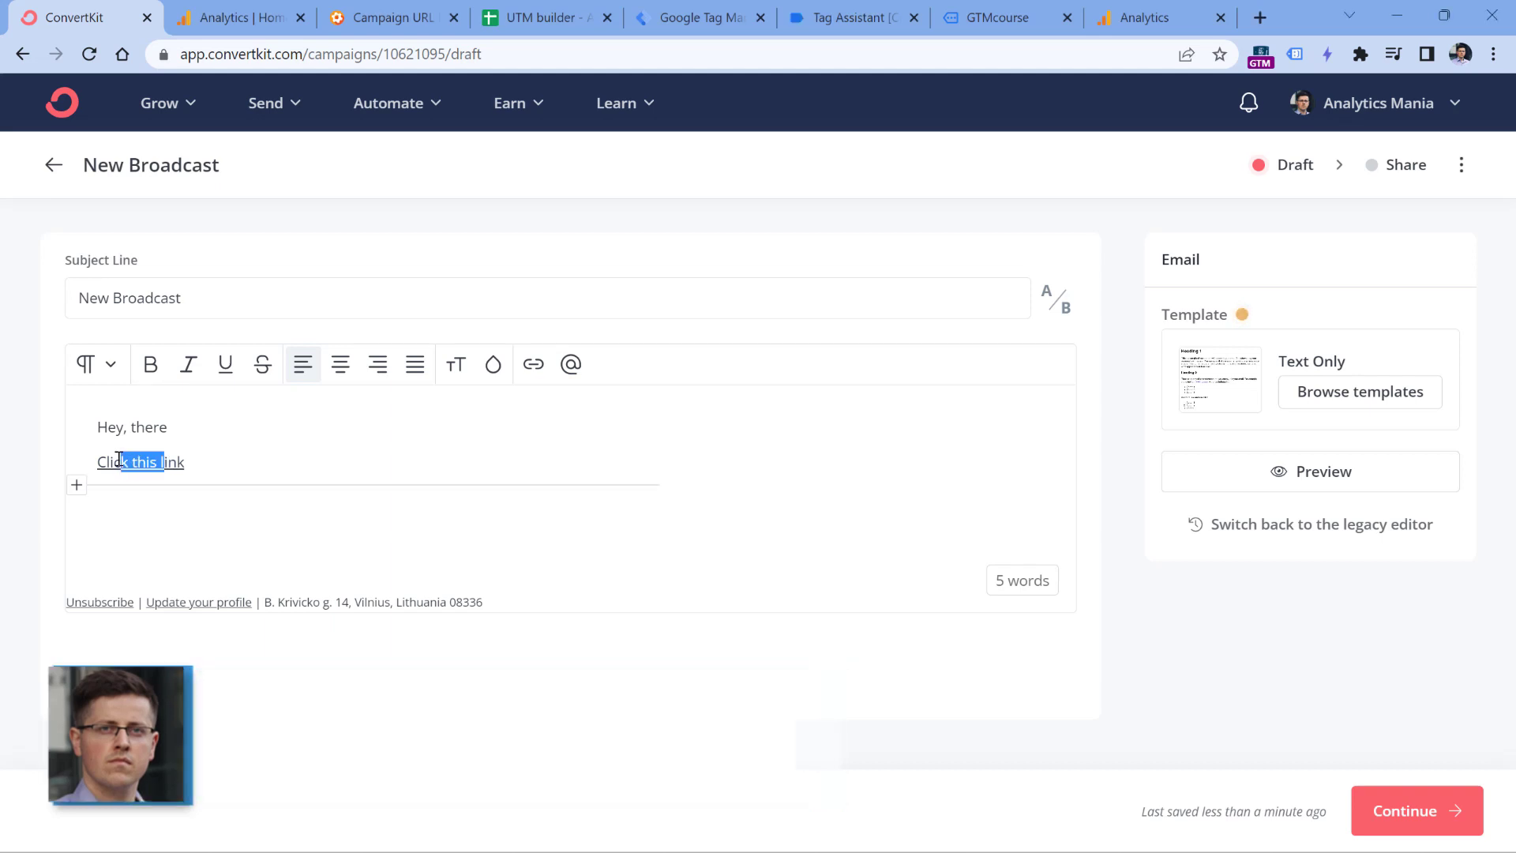
left_click(533, 364)
left_click_drag(573, 424, 622, 426)
left_click(614, 424)
left_click(627, 424)
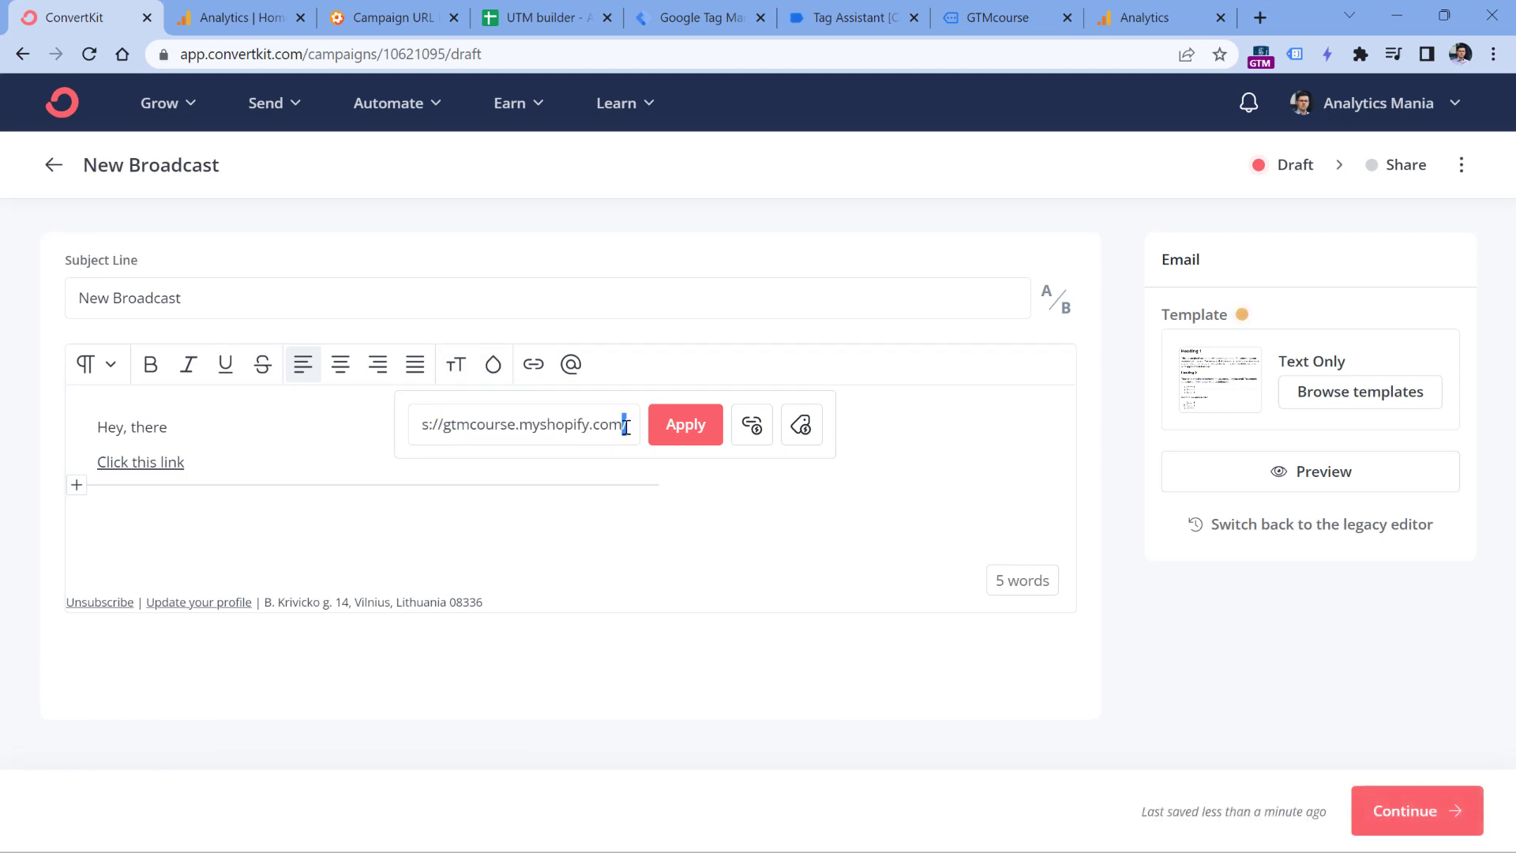
left_click(626, 427)
left_click(230, 429)
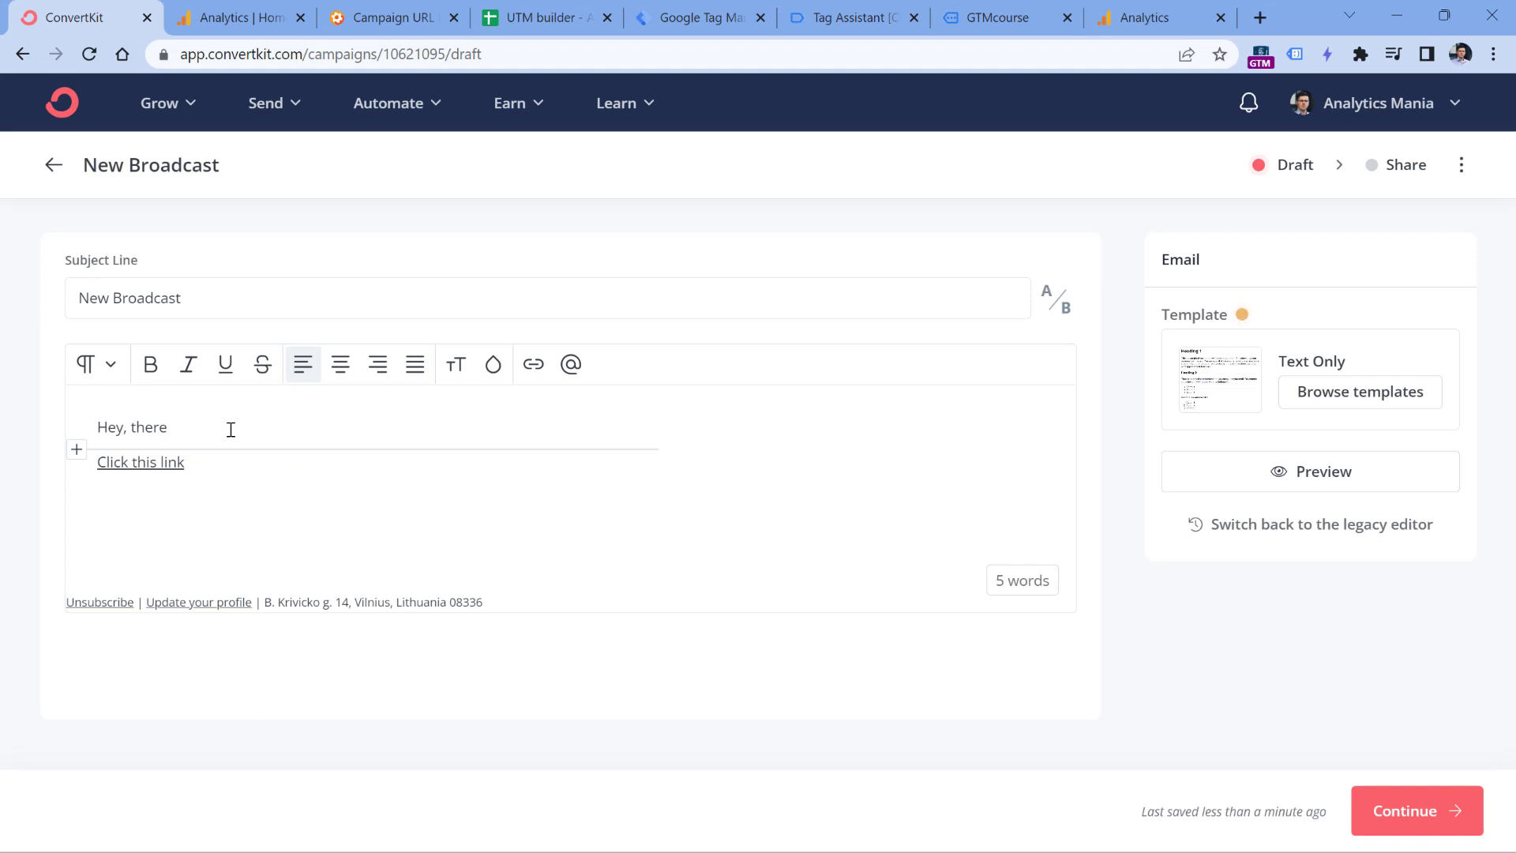
left_click(360, 590)
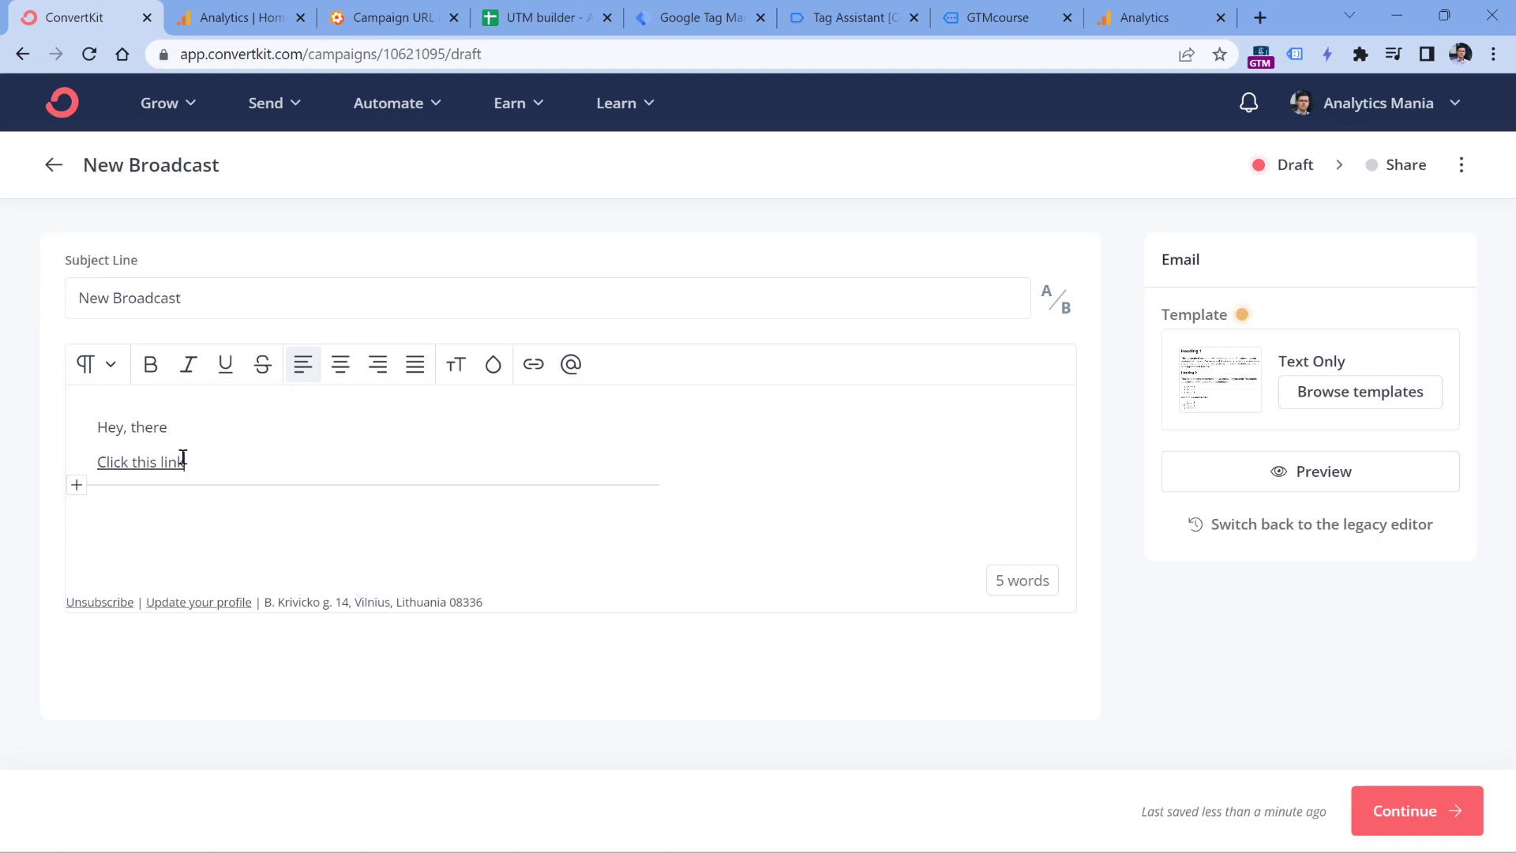
- Append ?utm_medium=email to the end of the 'Click this link' web address
left_click_drag(184, 461, 96, 464)
left_click(533, 364)
key("ctrl+v")
left_click(583, 424)
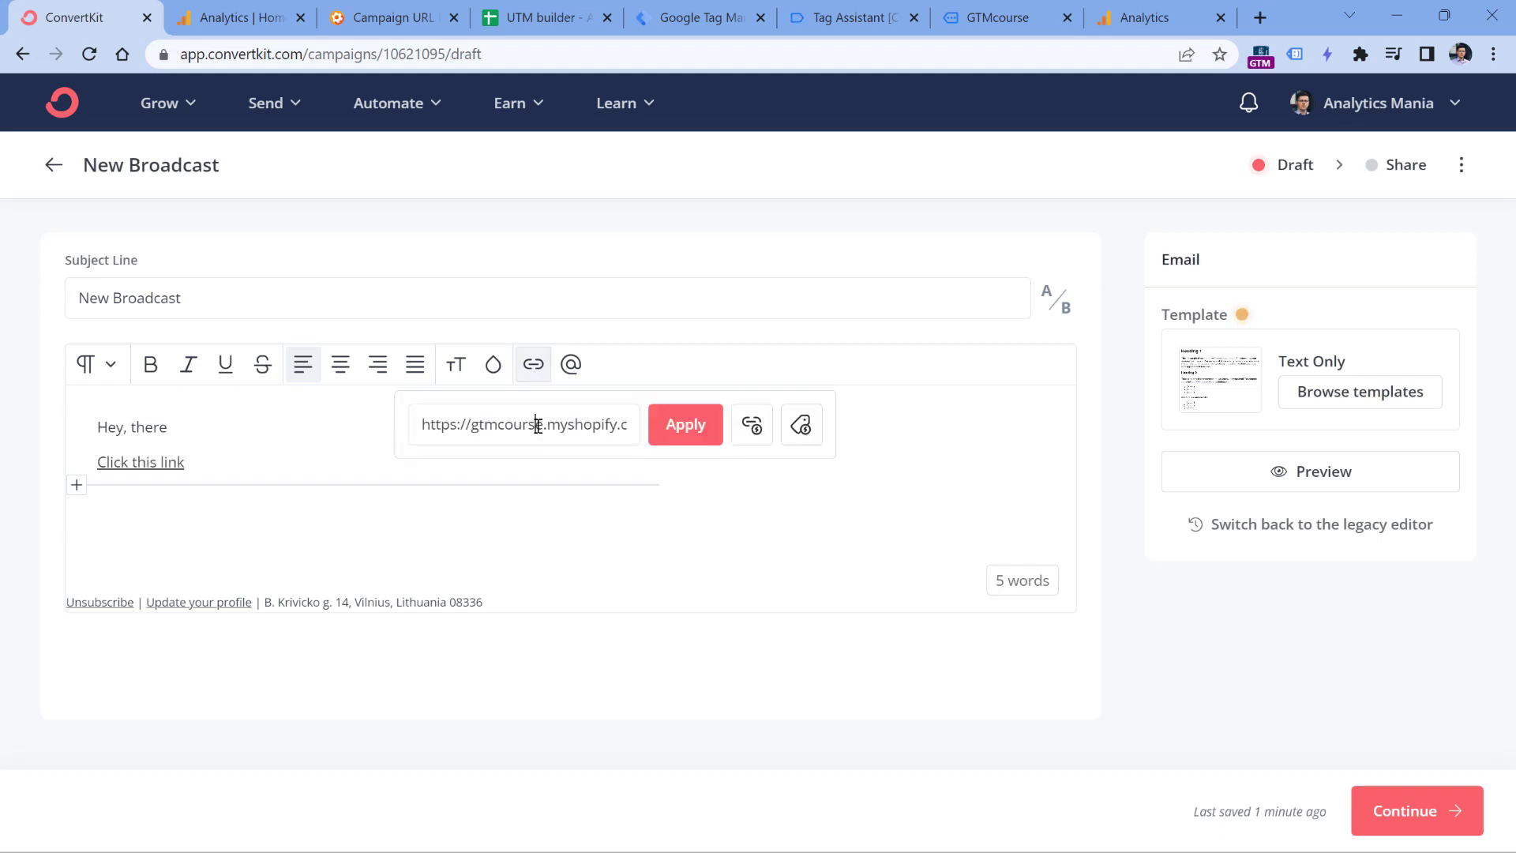
left_click(621, 429)
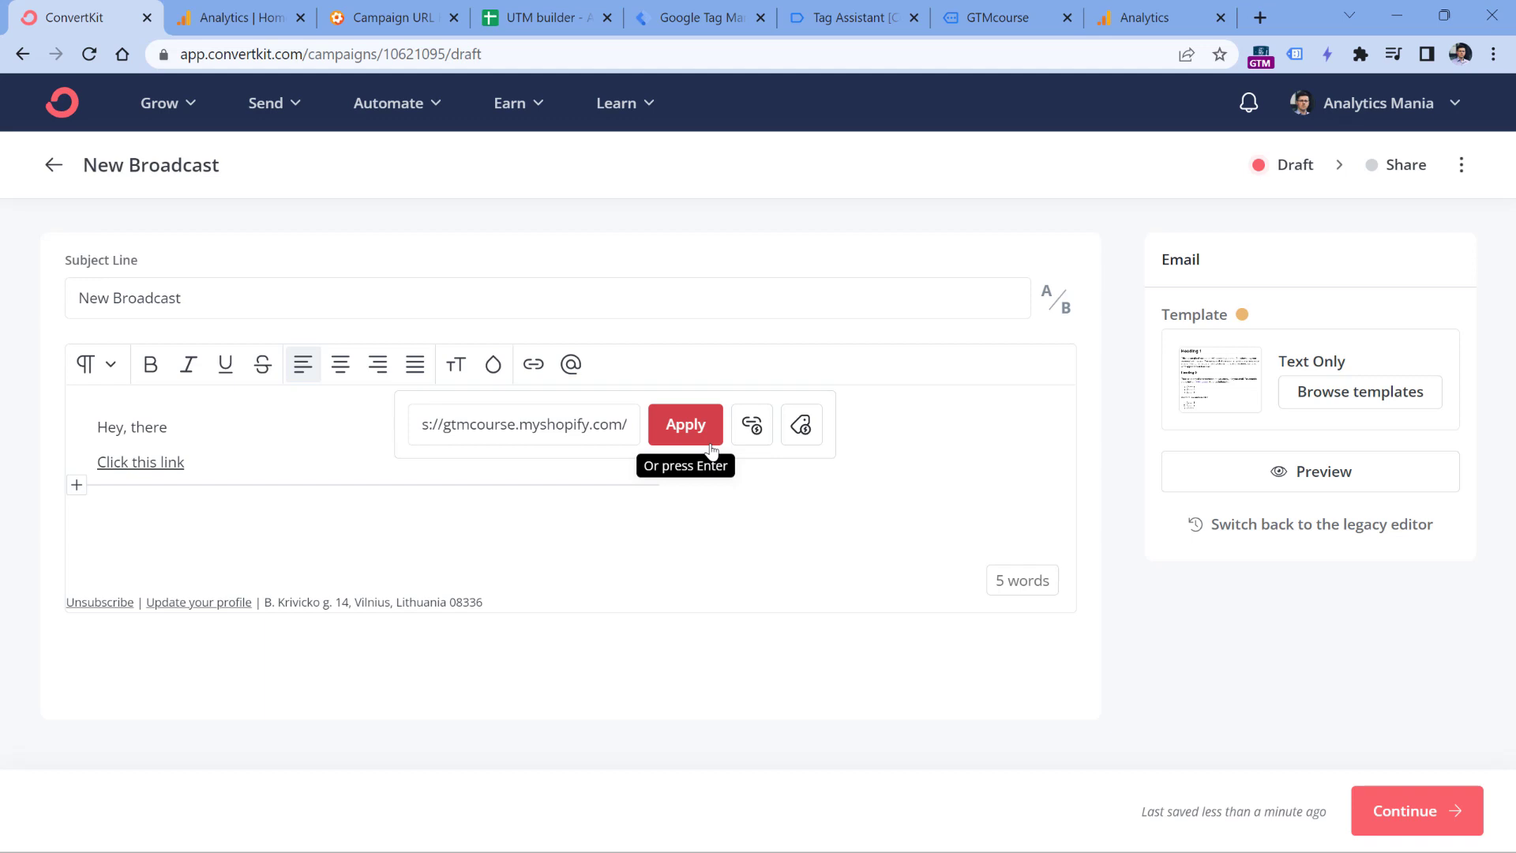
type("?utm")
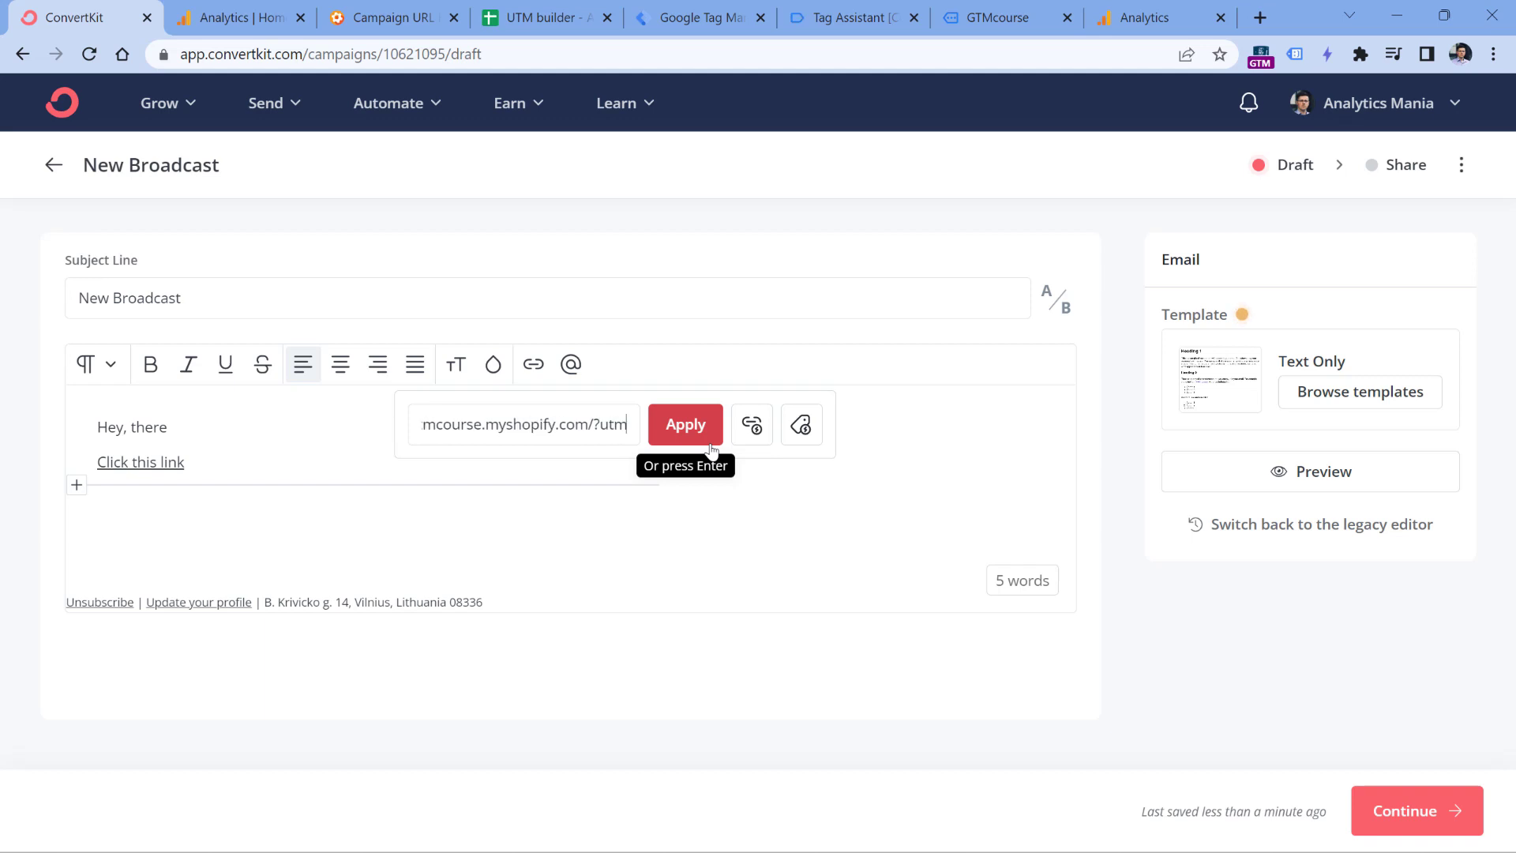
type("_medium=")
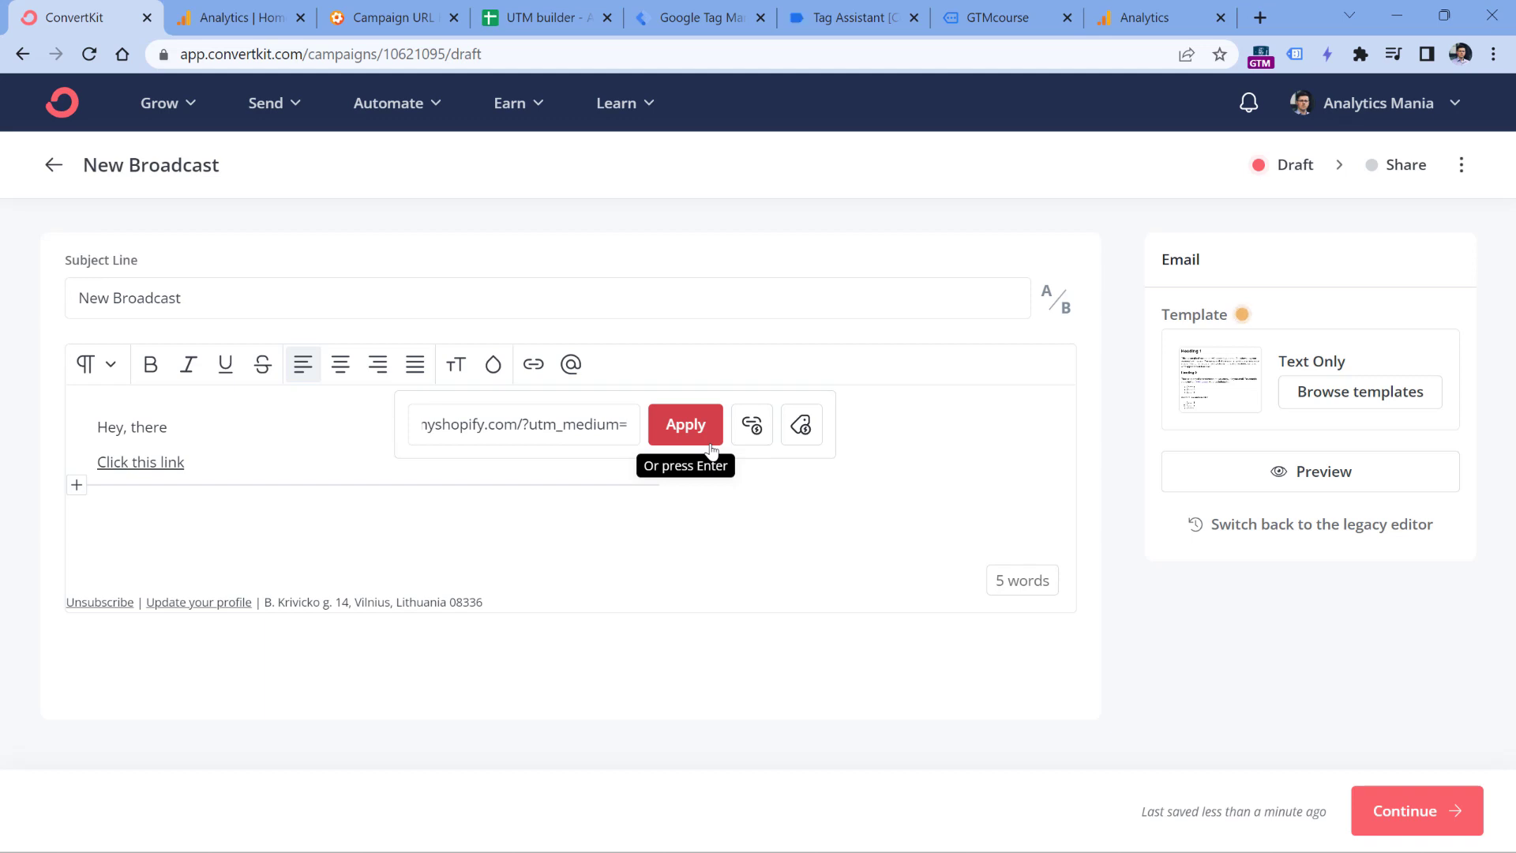
type("email")
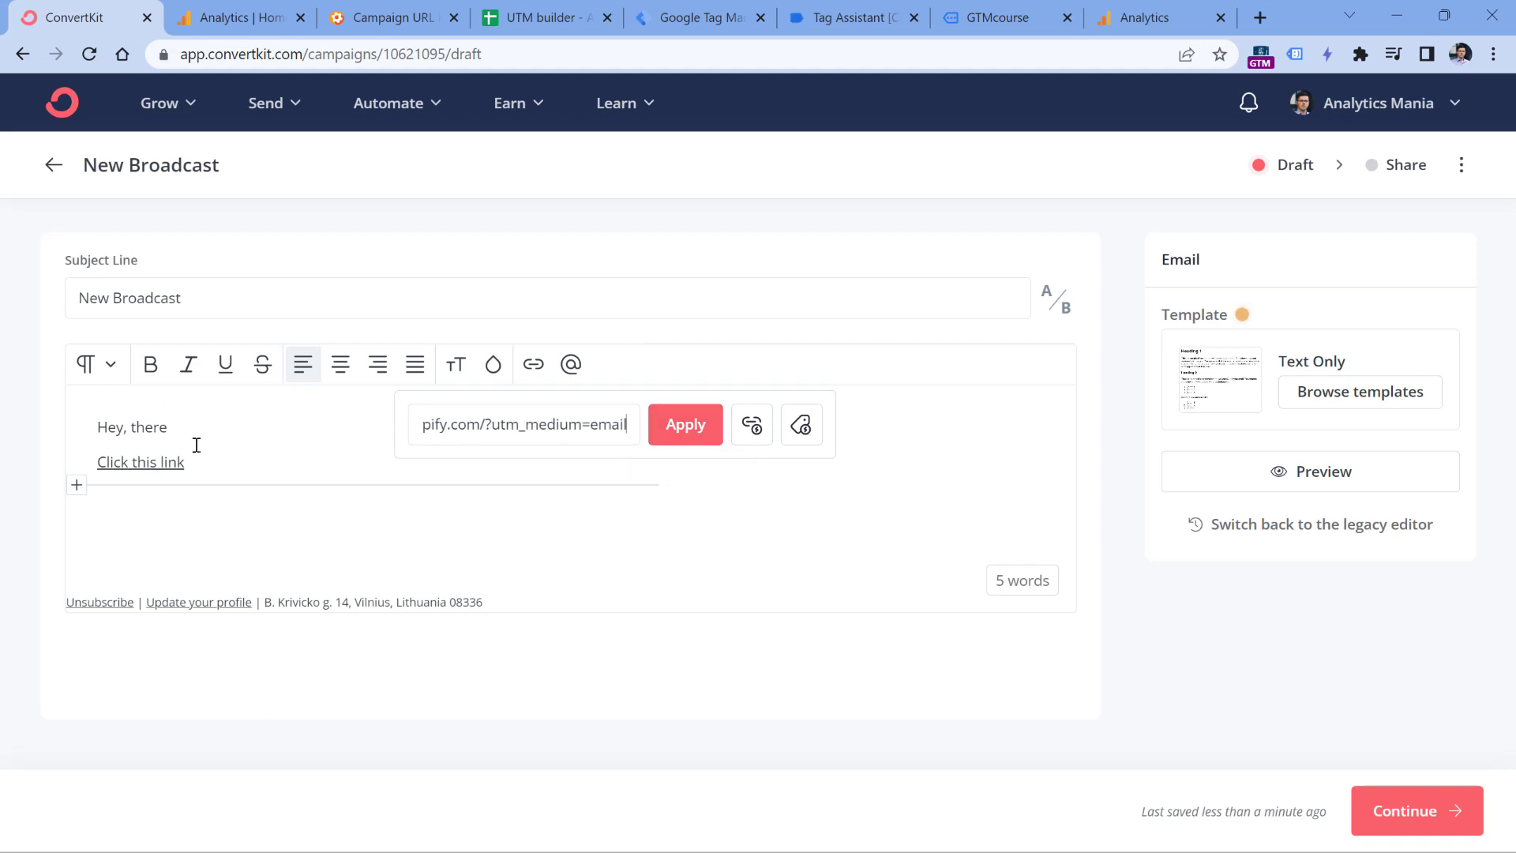
- Select the added ?utm_medium=email part of the link address to check it
double_click(614, 424)
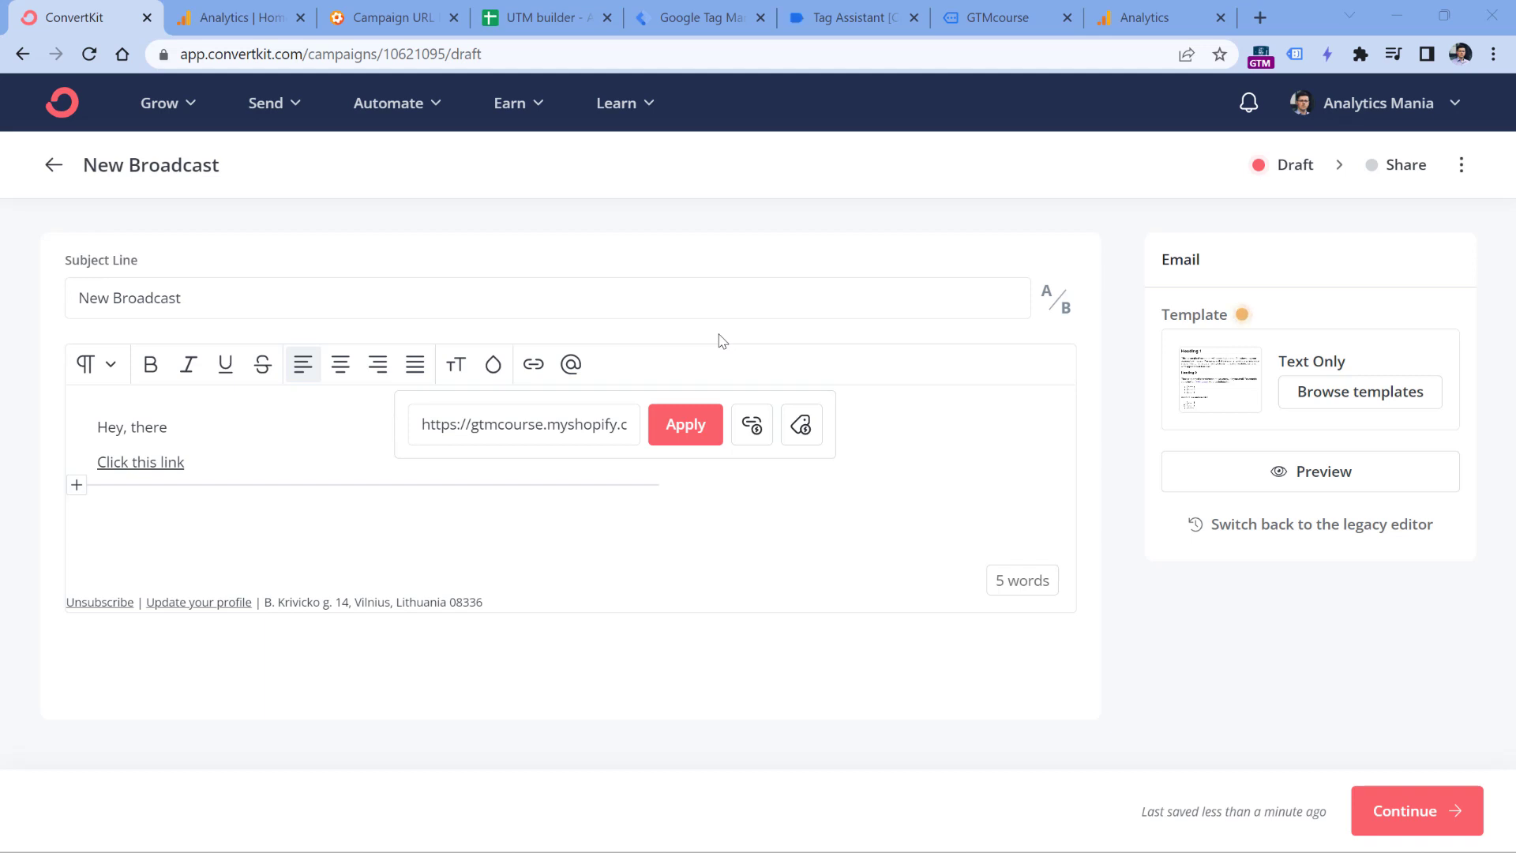
left_click(532, 424)
key("End")
left_click(606, 434)
left_click_drag(485, 424, 632, 432)
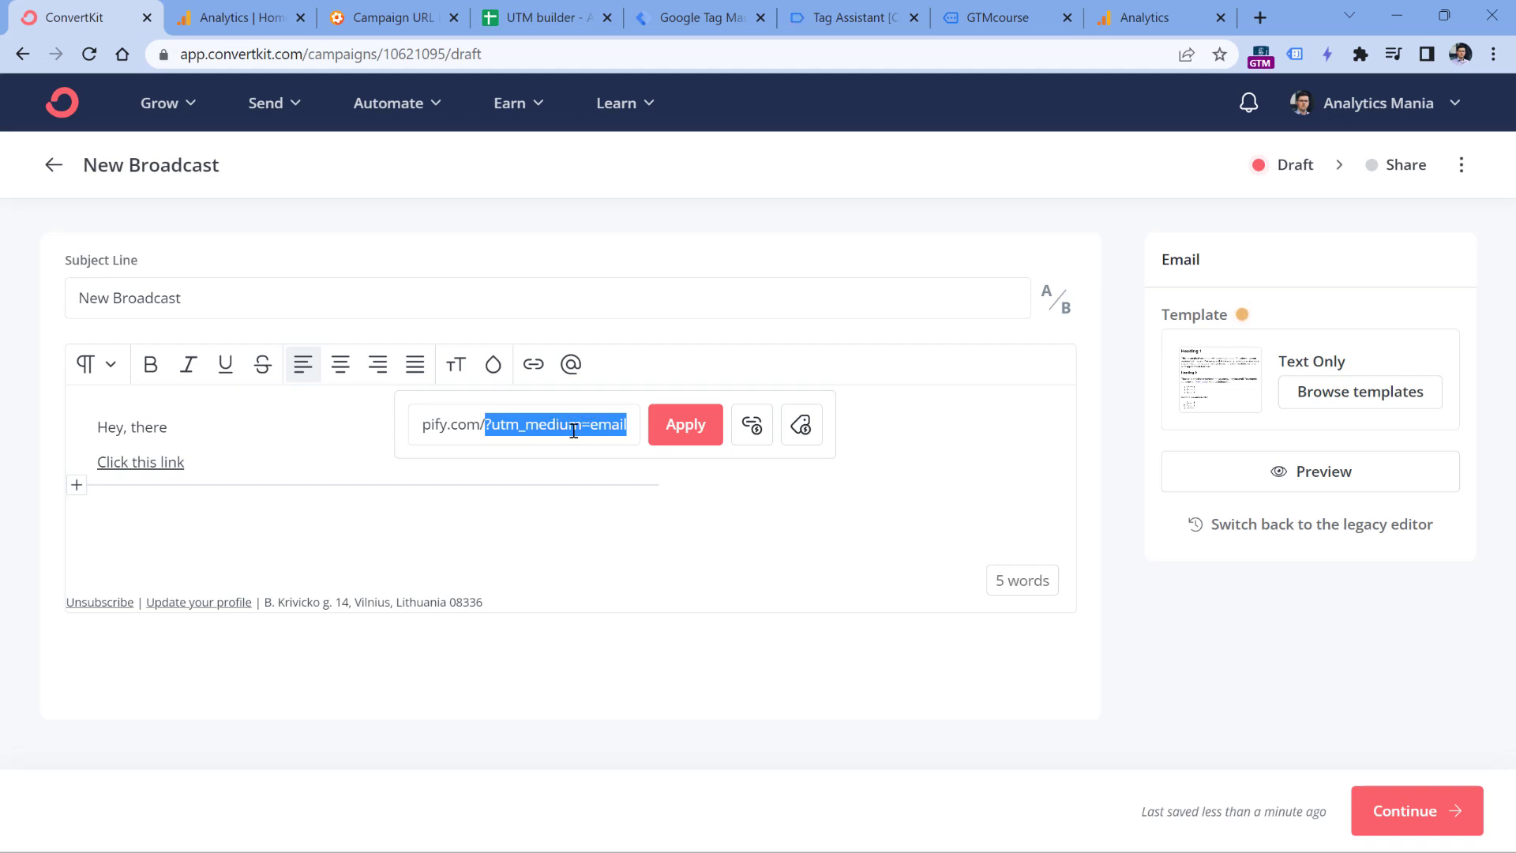
left_click(249, 19)
- Review the (direct) / (none) and Newsletter_January_2023 / email rows, then return to ConvertKit
left_click(967, 185)
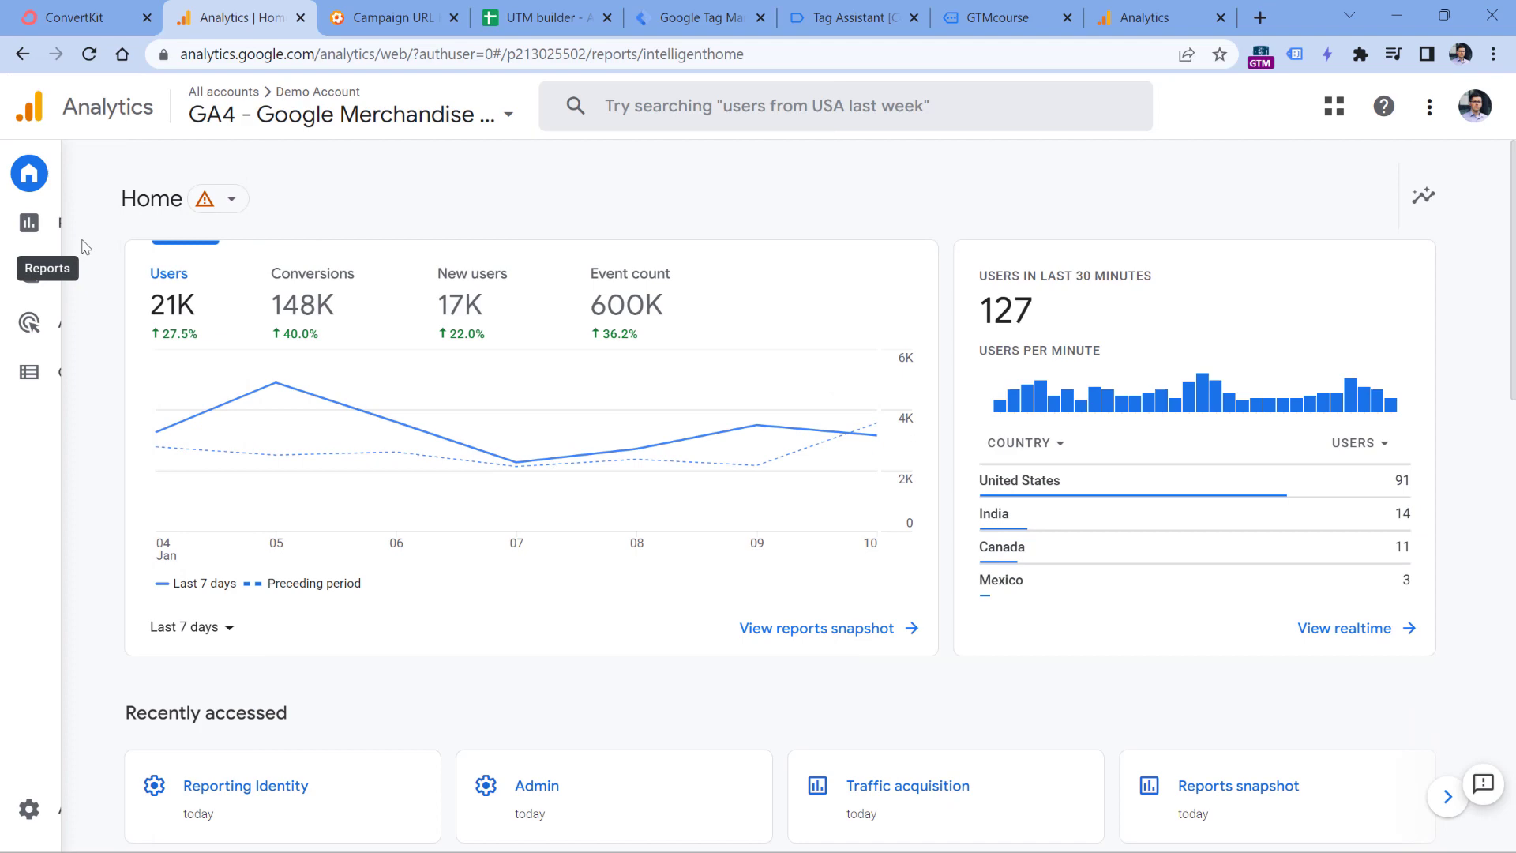
mouse_move(42, 230)
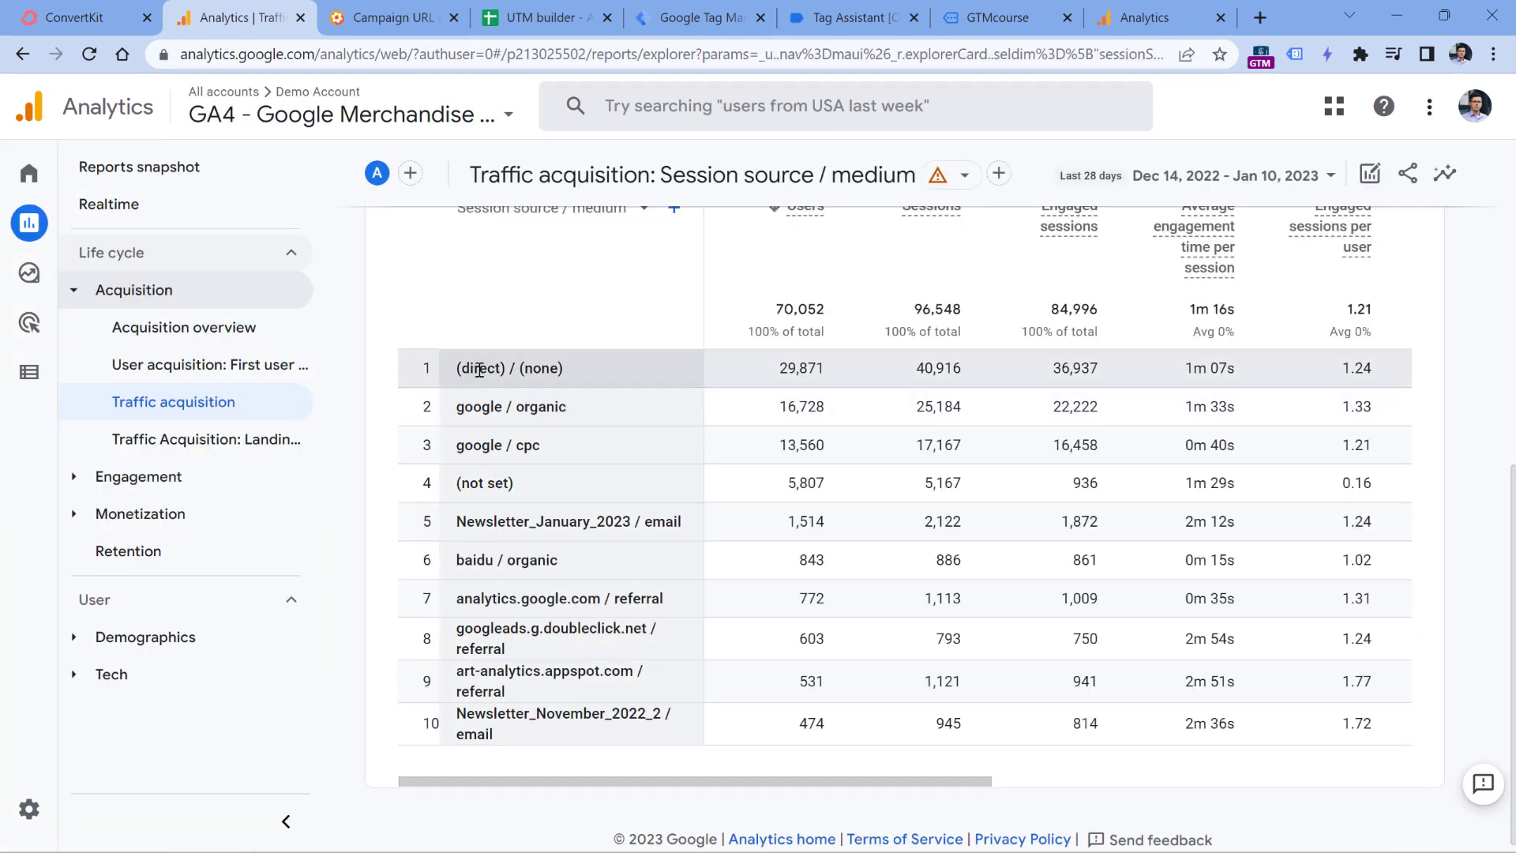
left_click_drag(461, 367, 562, 369)
left_click(552, 369)
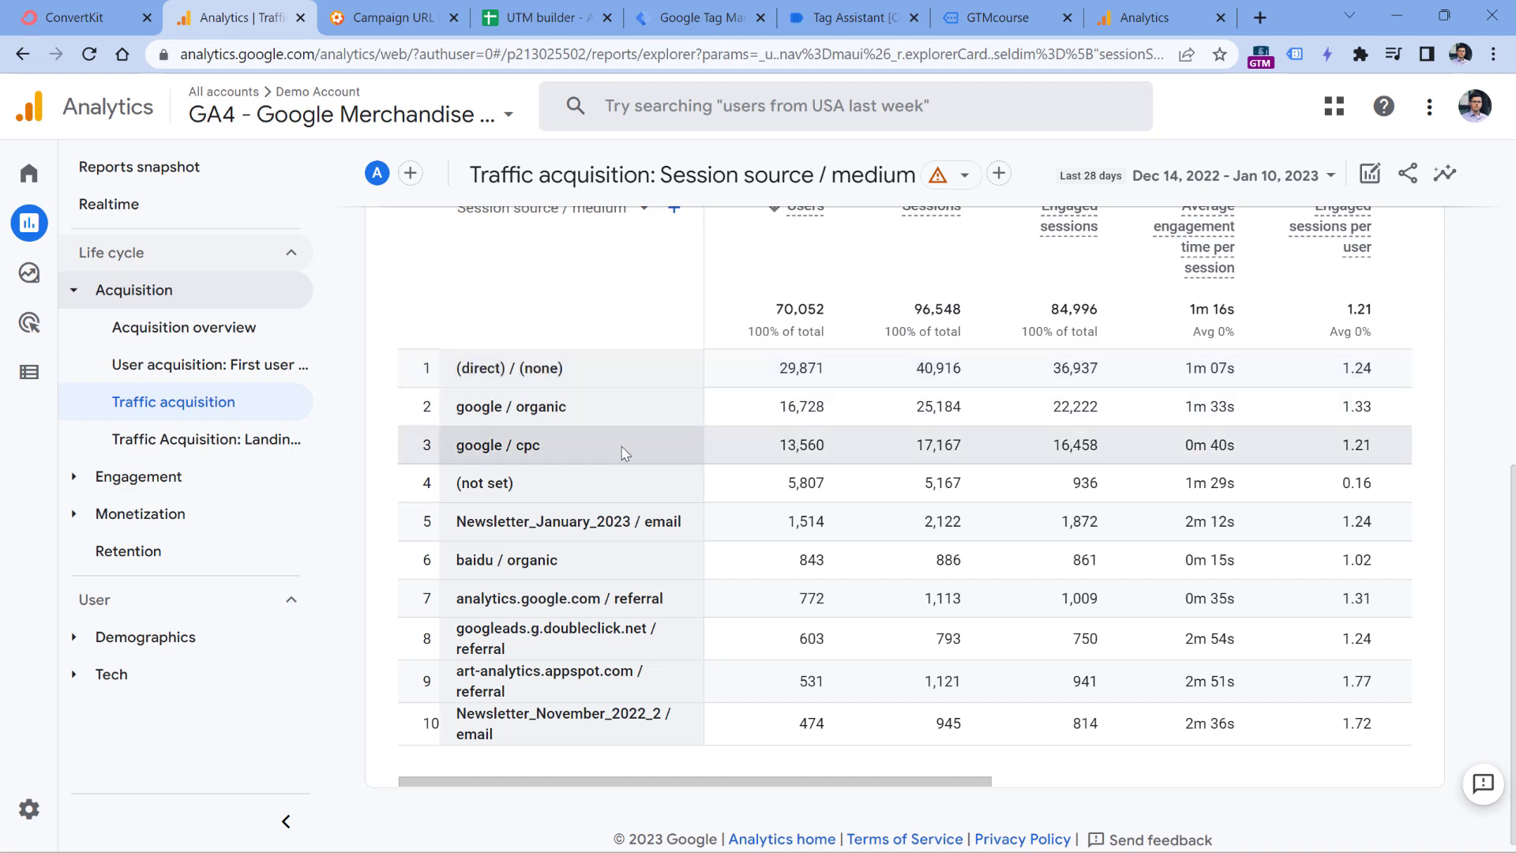
double_click(663, 521)
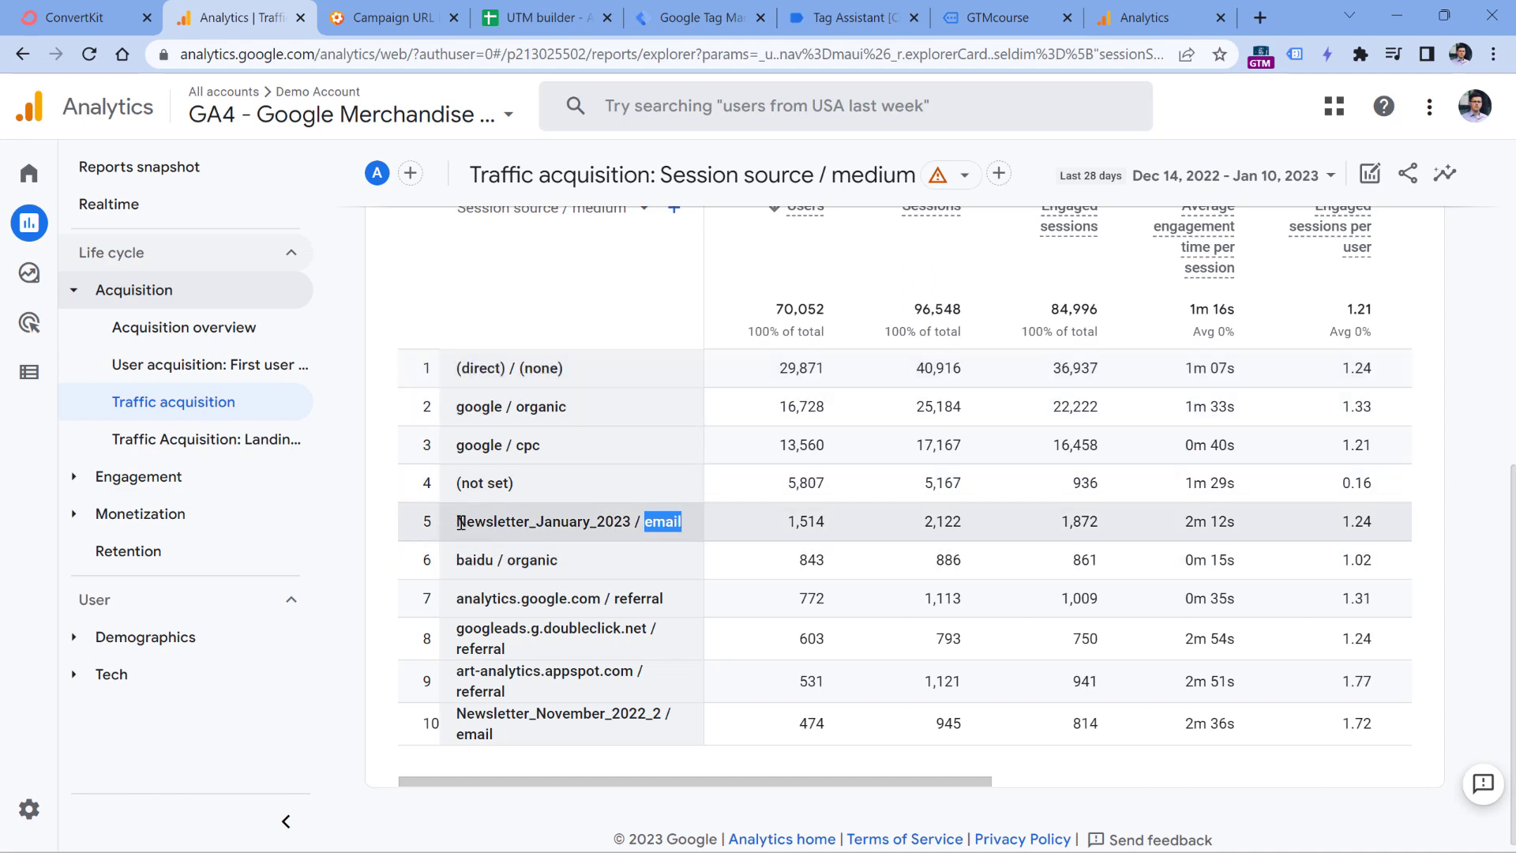
left_click_drag(458, 521, 632, 524)
left_click(620, 522)
key("ctrl+1")
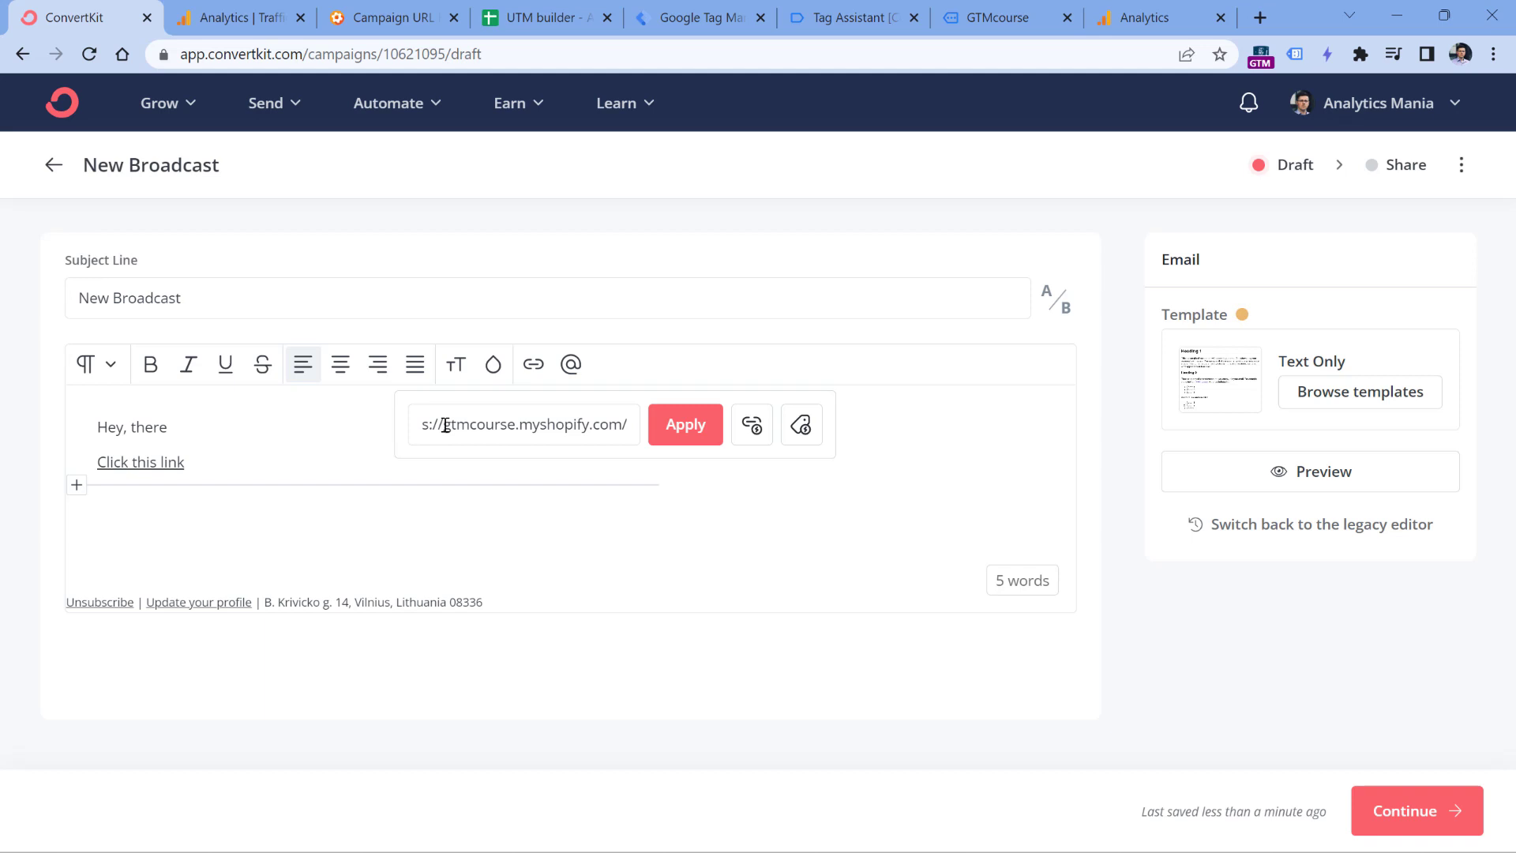
- Look over the GA Campaign URL Builder page and its form fields
left_click(392, 16)
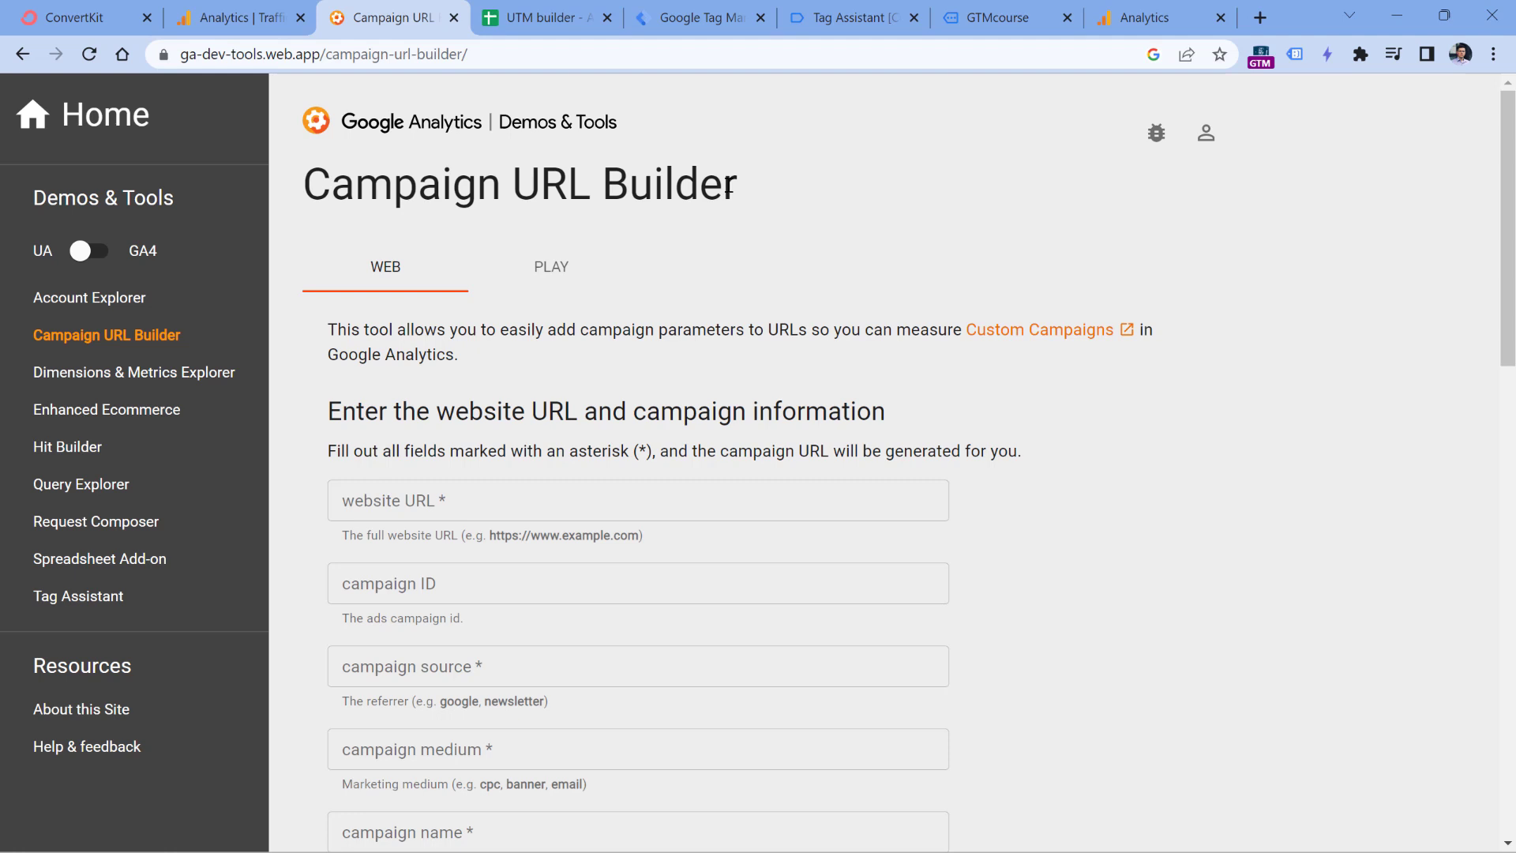
left_click_drag(308, 182, 737, 168)
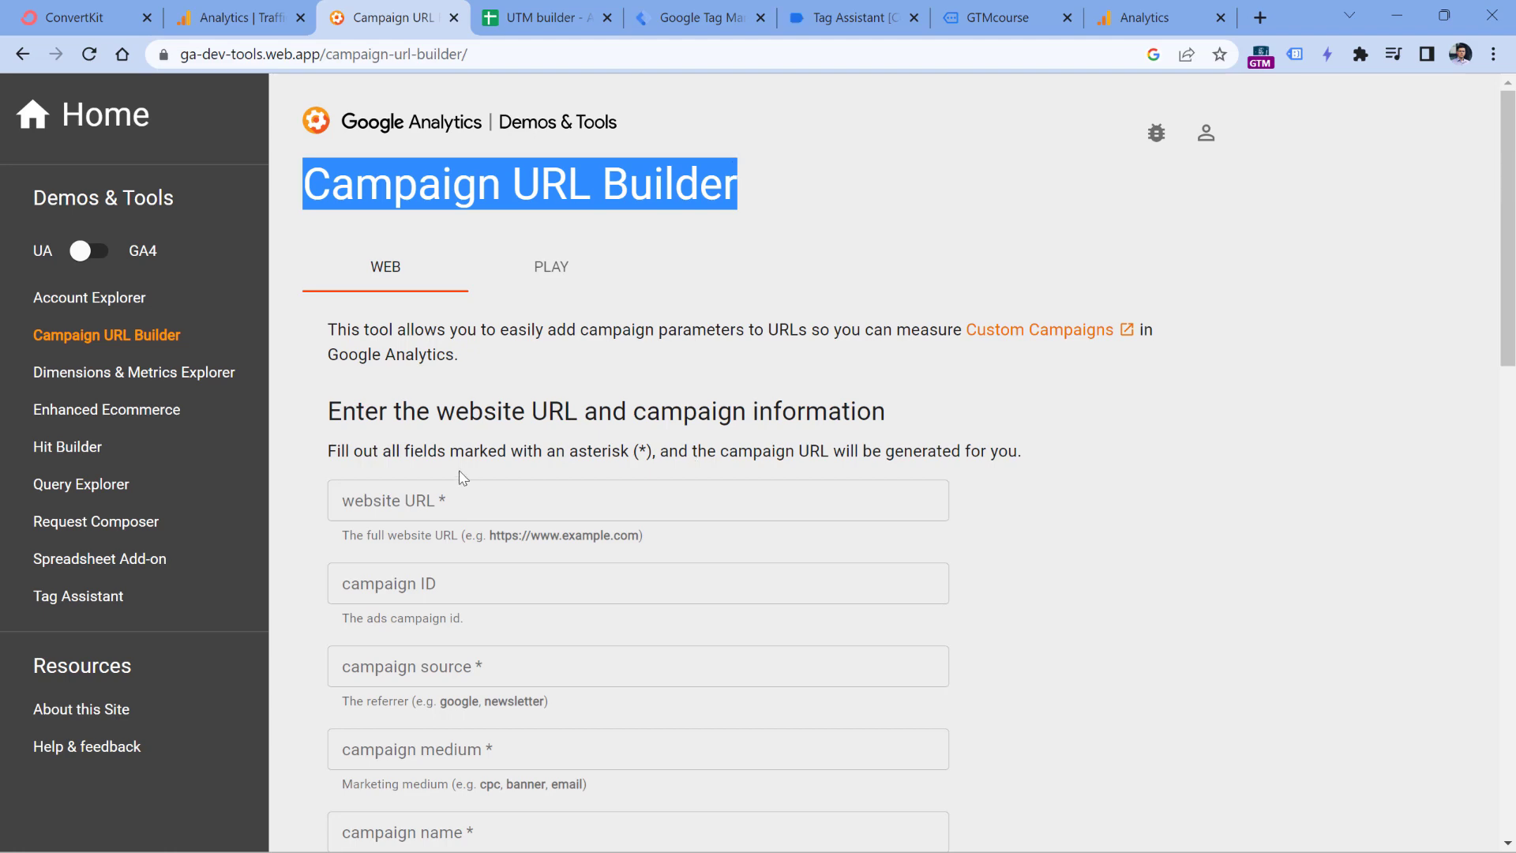
scroll(426, 501, "down", 1)
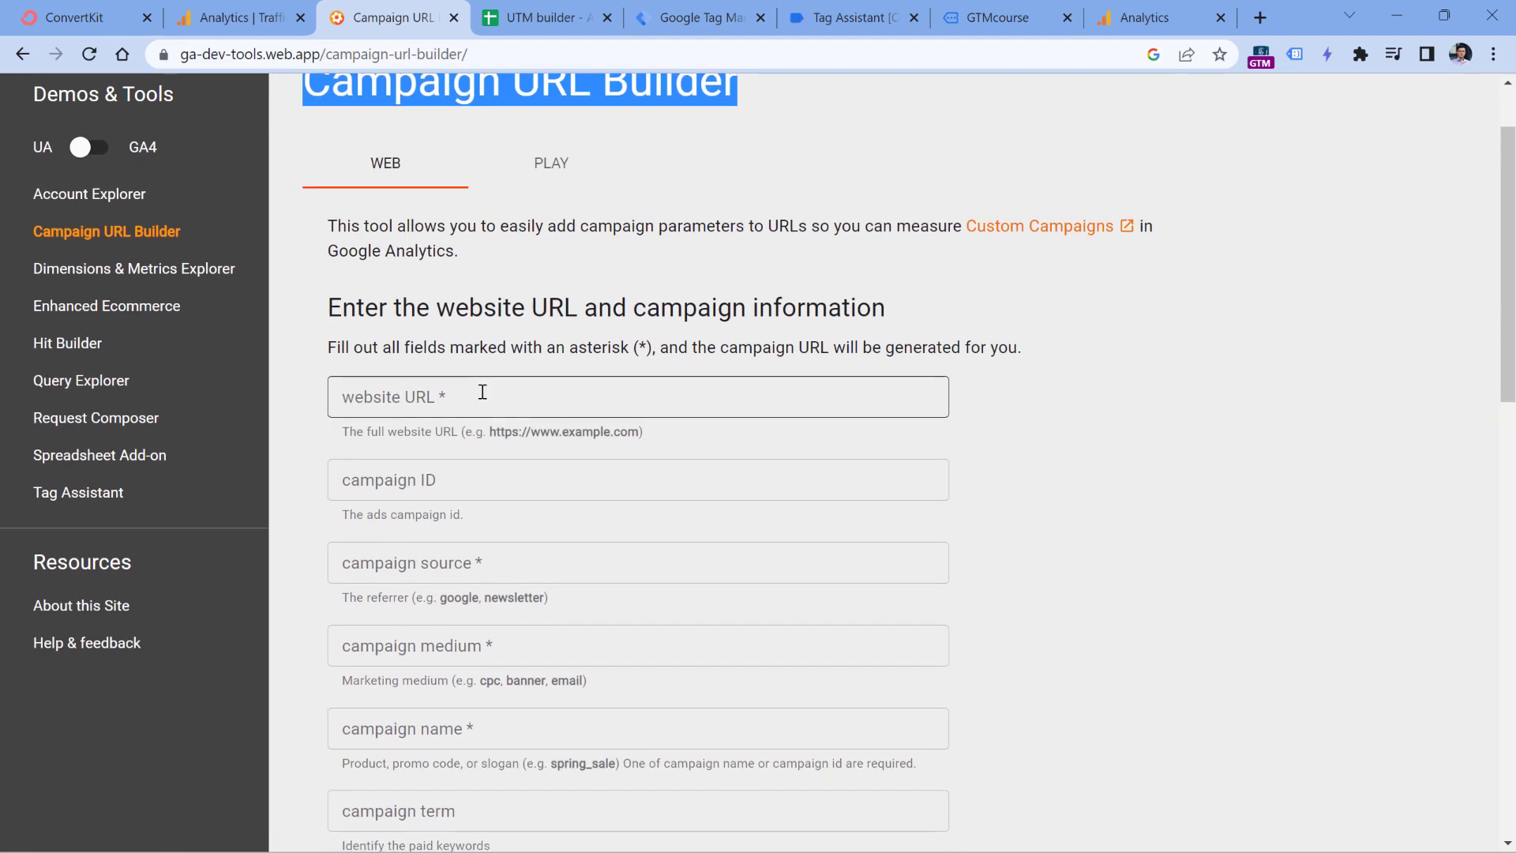
scroll(491, 315, "down", 1)
scroll(492, 311, "down", 5)
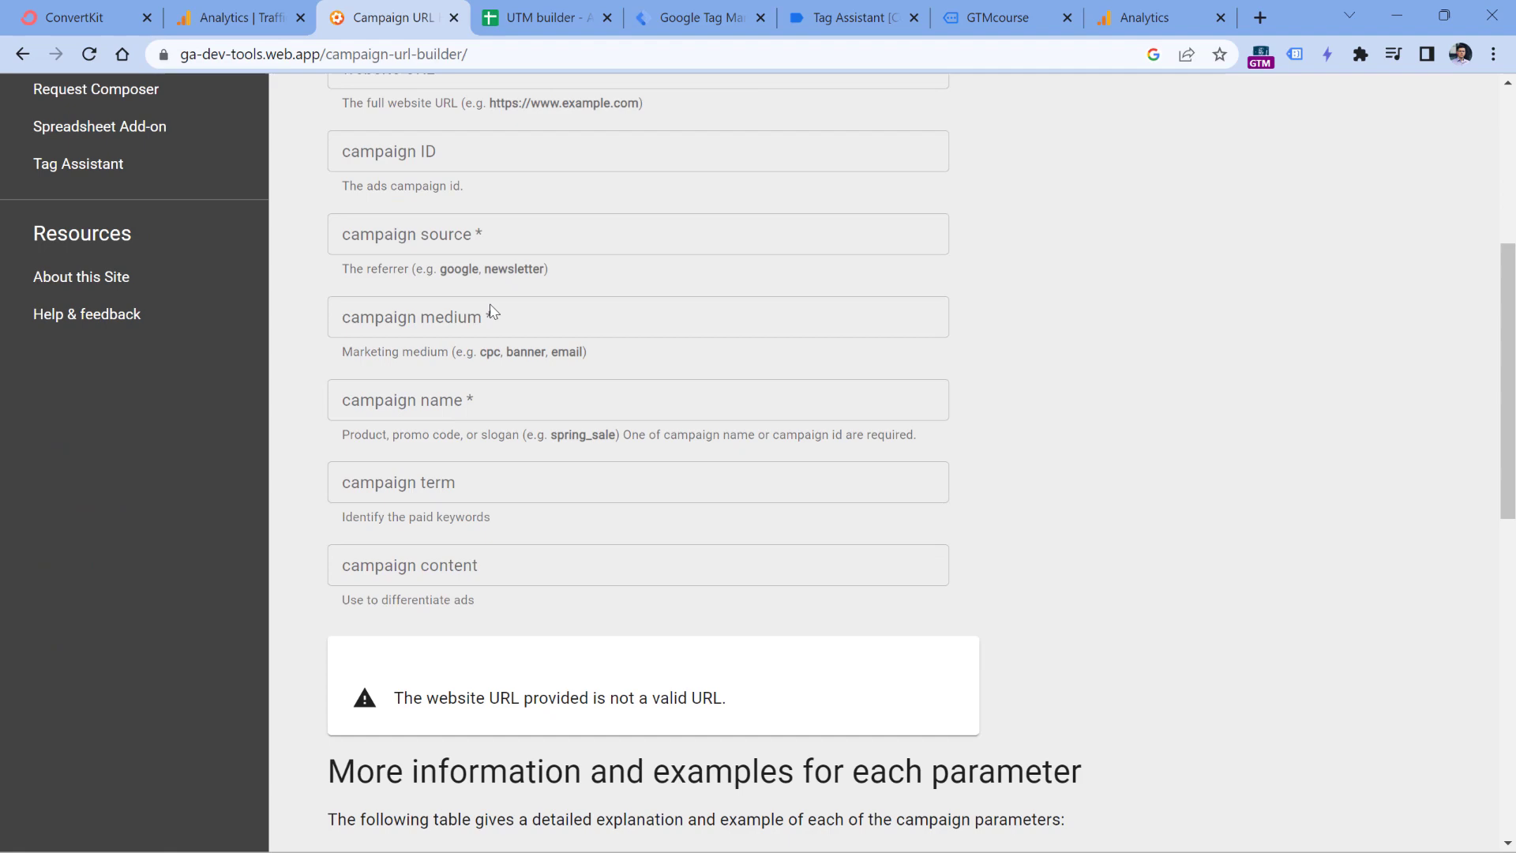
scroll(518, 481, "up", 4)
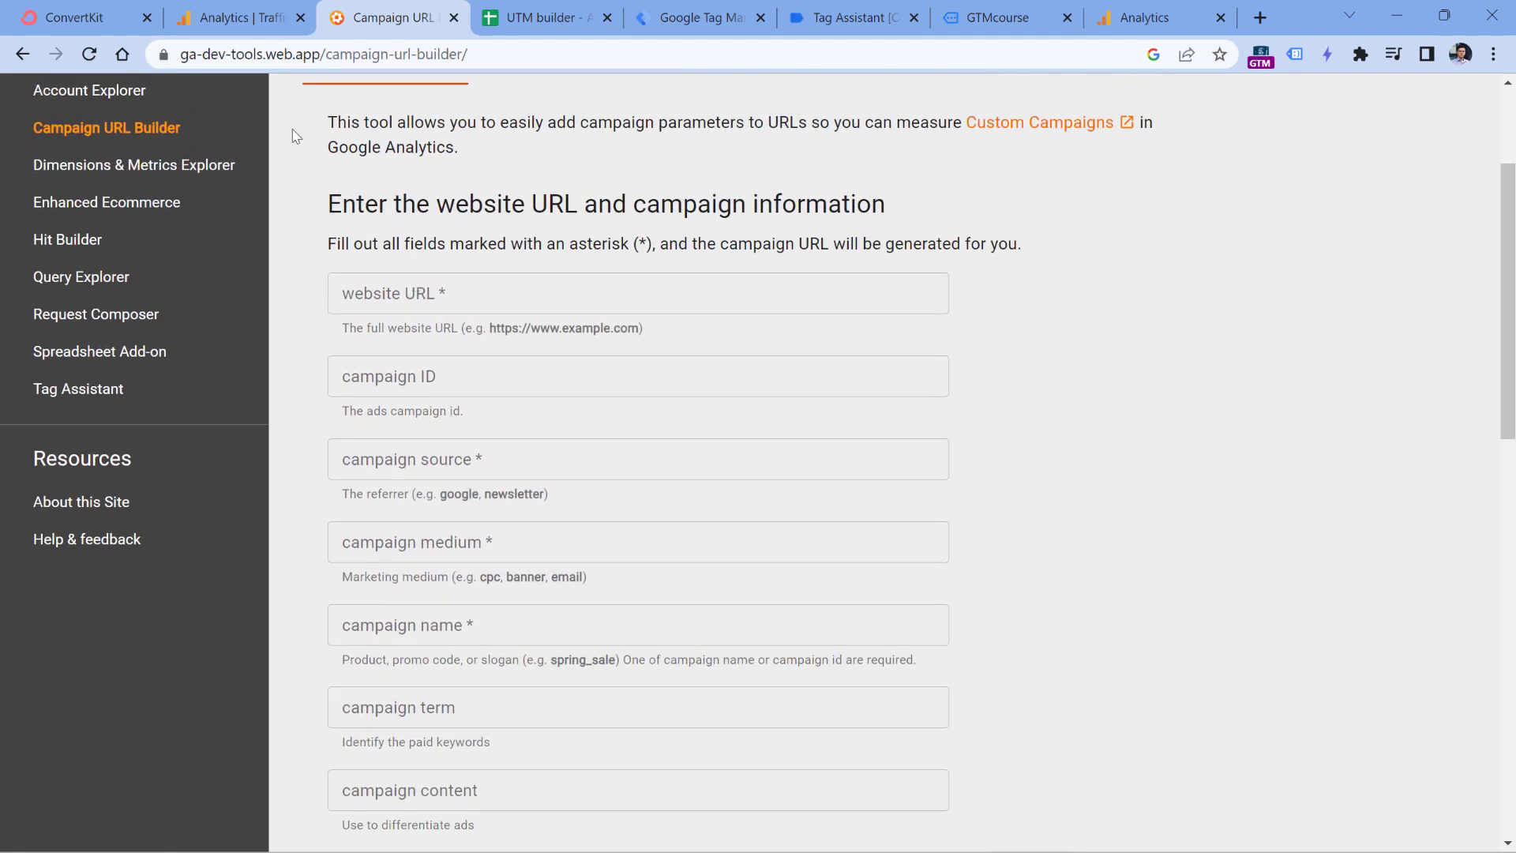
left_click(126, 15)
triple_click(525, 416)
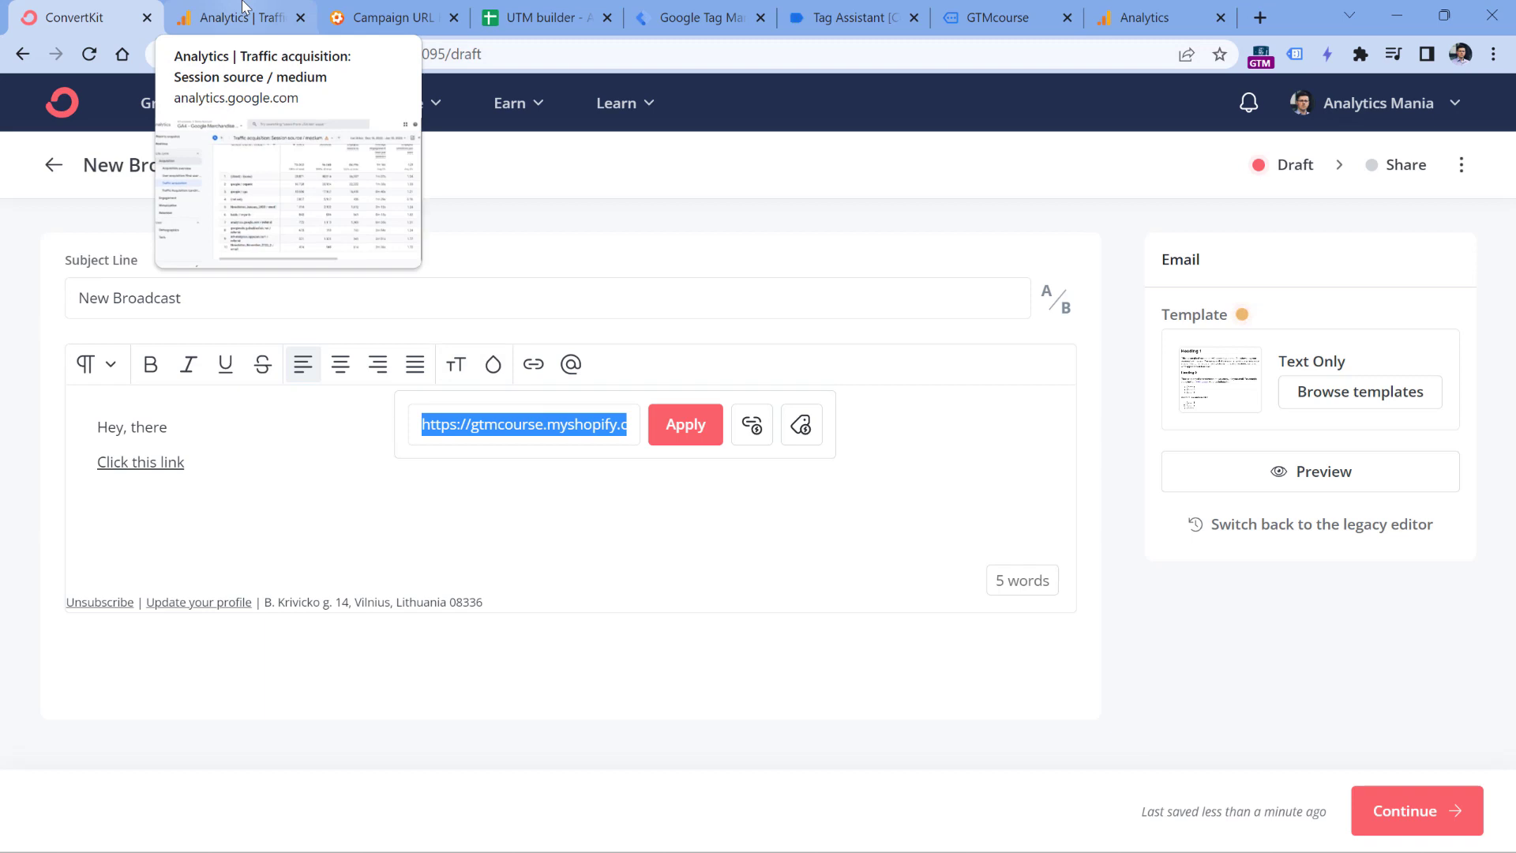
left_click(380, 17)
left_click(412, 297)
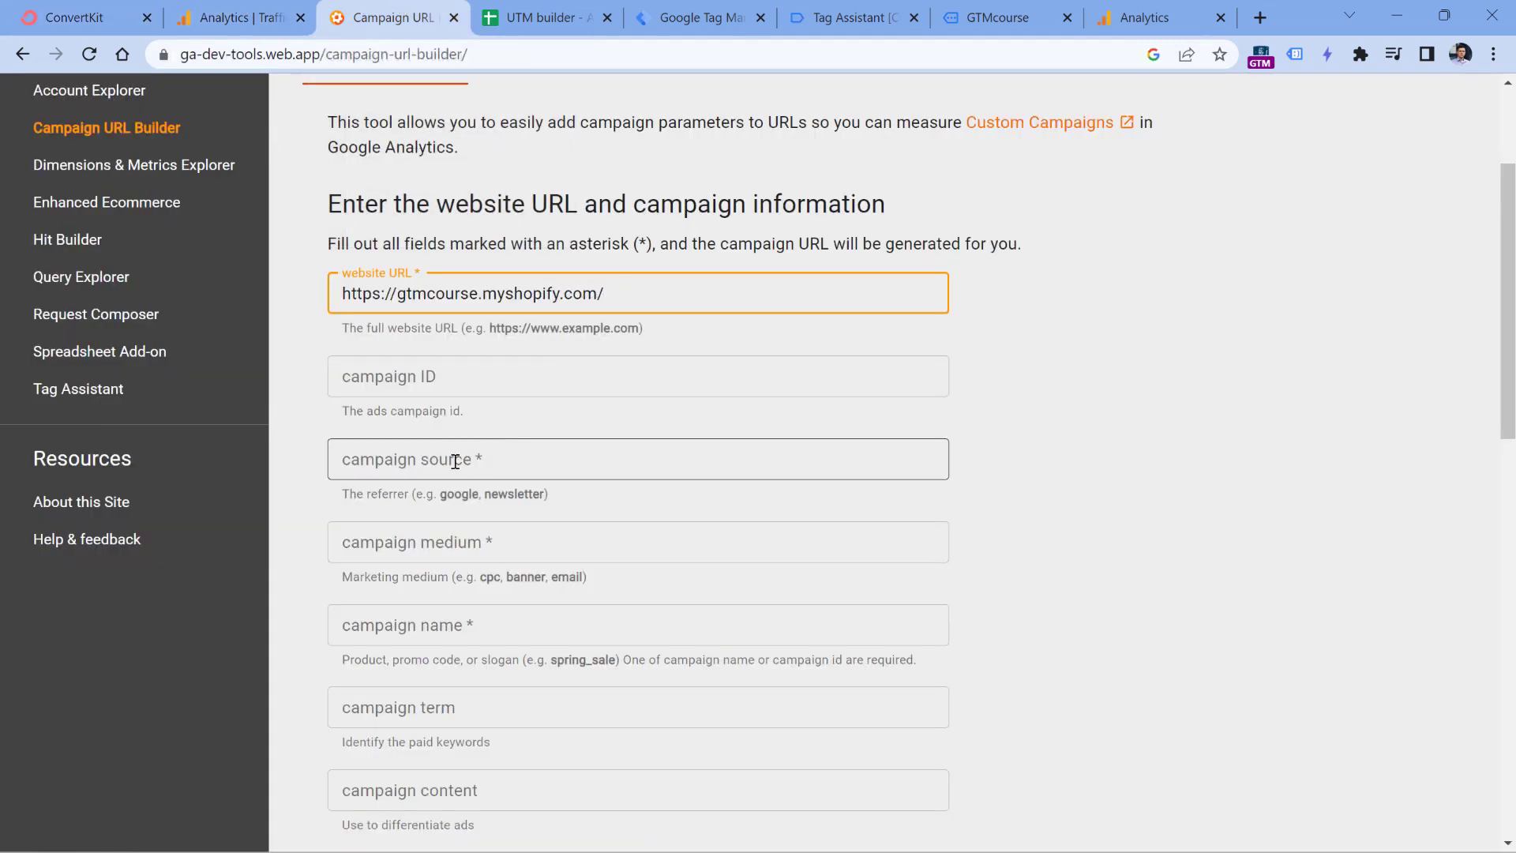
scroll(457, 444, "down", 1)
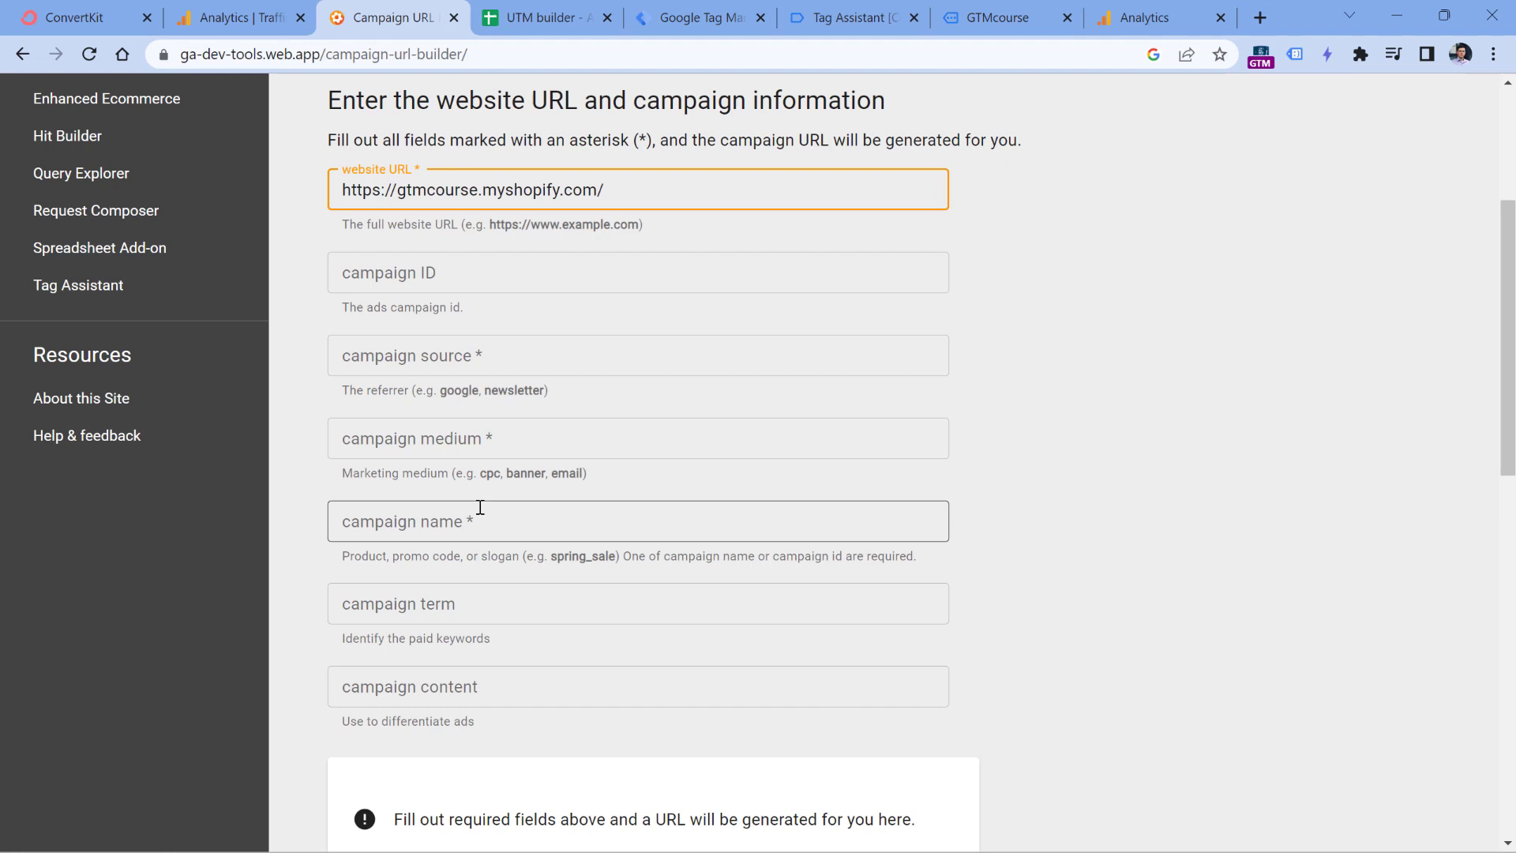
- Enter campaign medium email, campaign source newsletter and campaign name bfcm2023
left_click(442, 362)
left_click(452, 439)
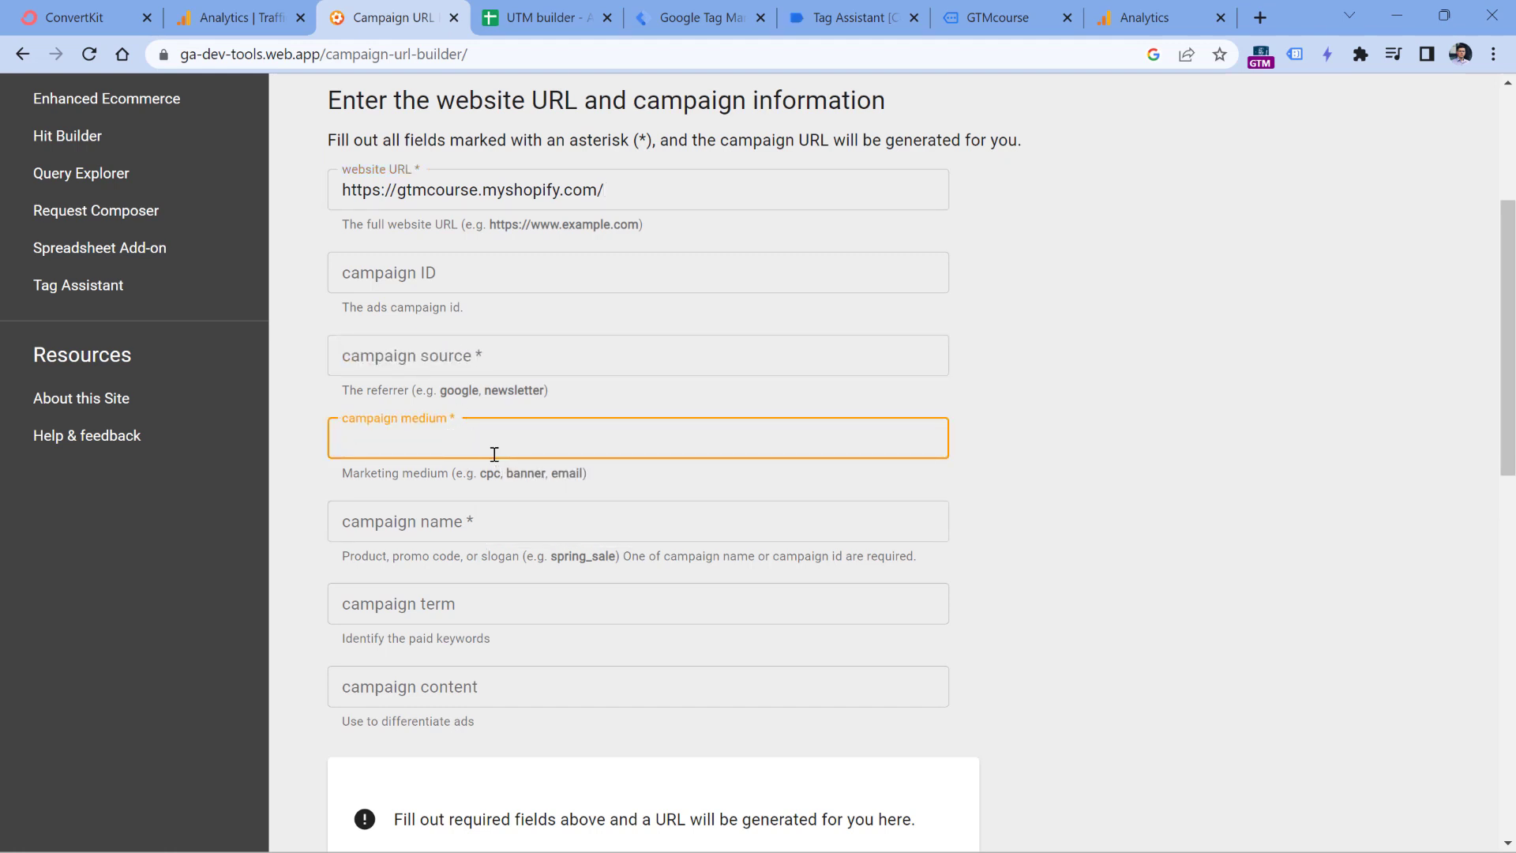
type("email")
left_click(431, 356)
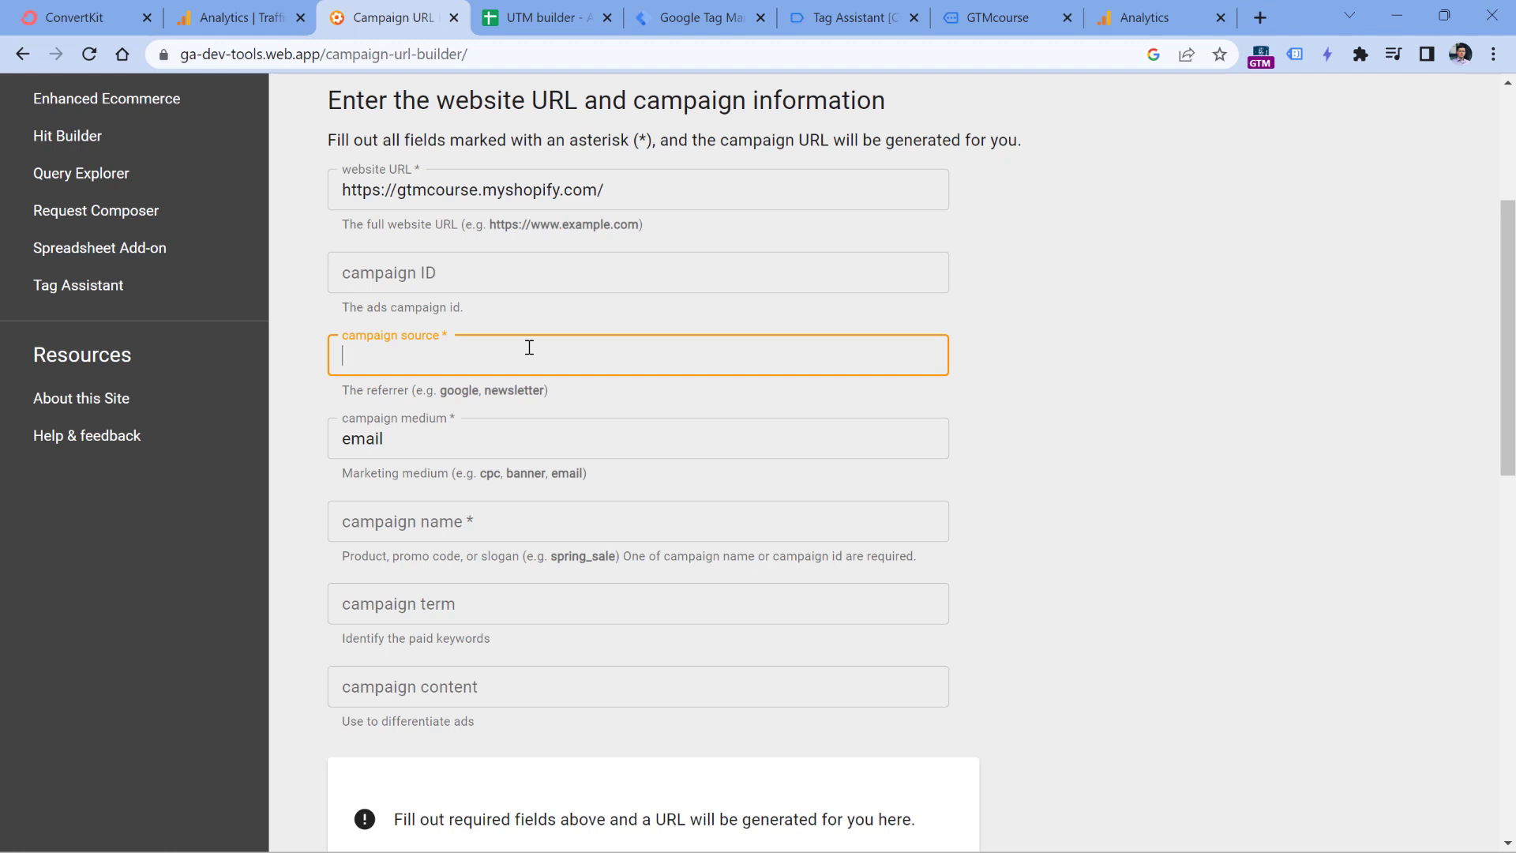
type("newsletter")
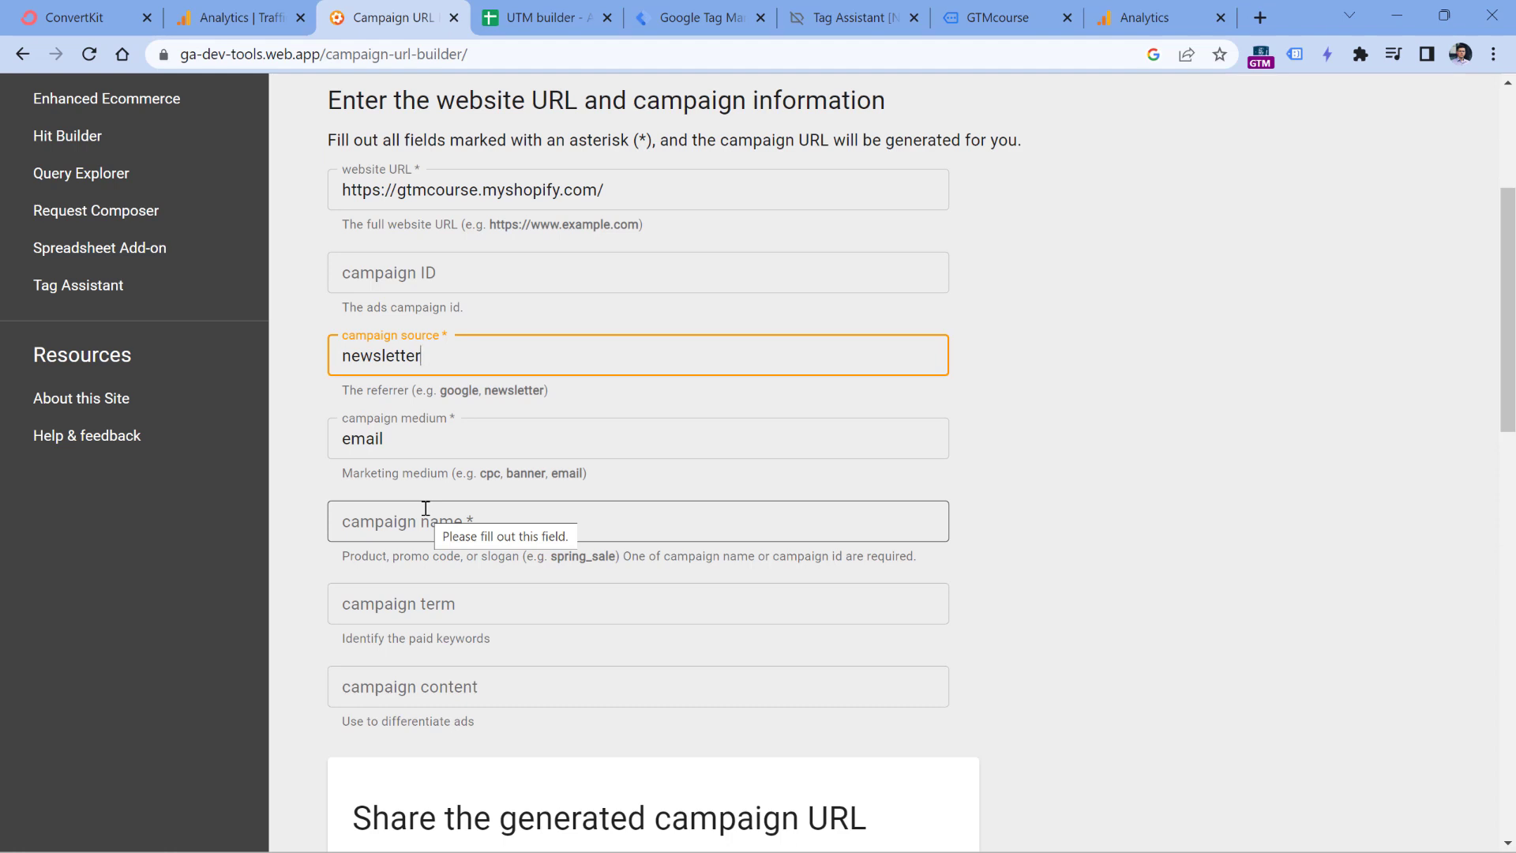
left_click(425, 508)
type("b")
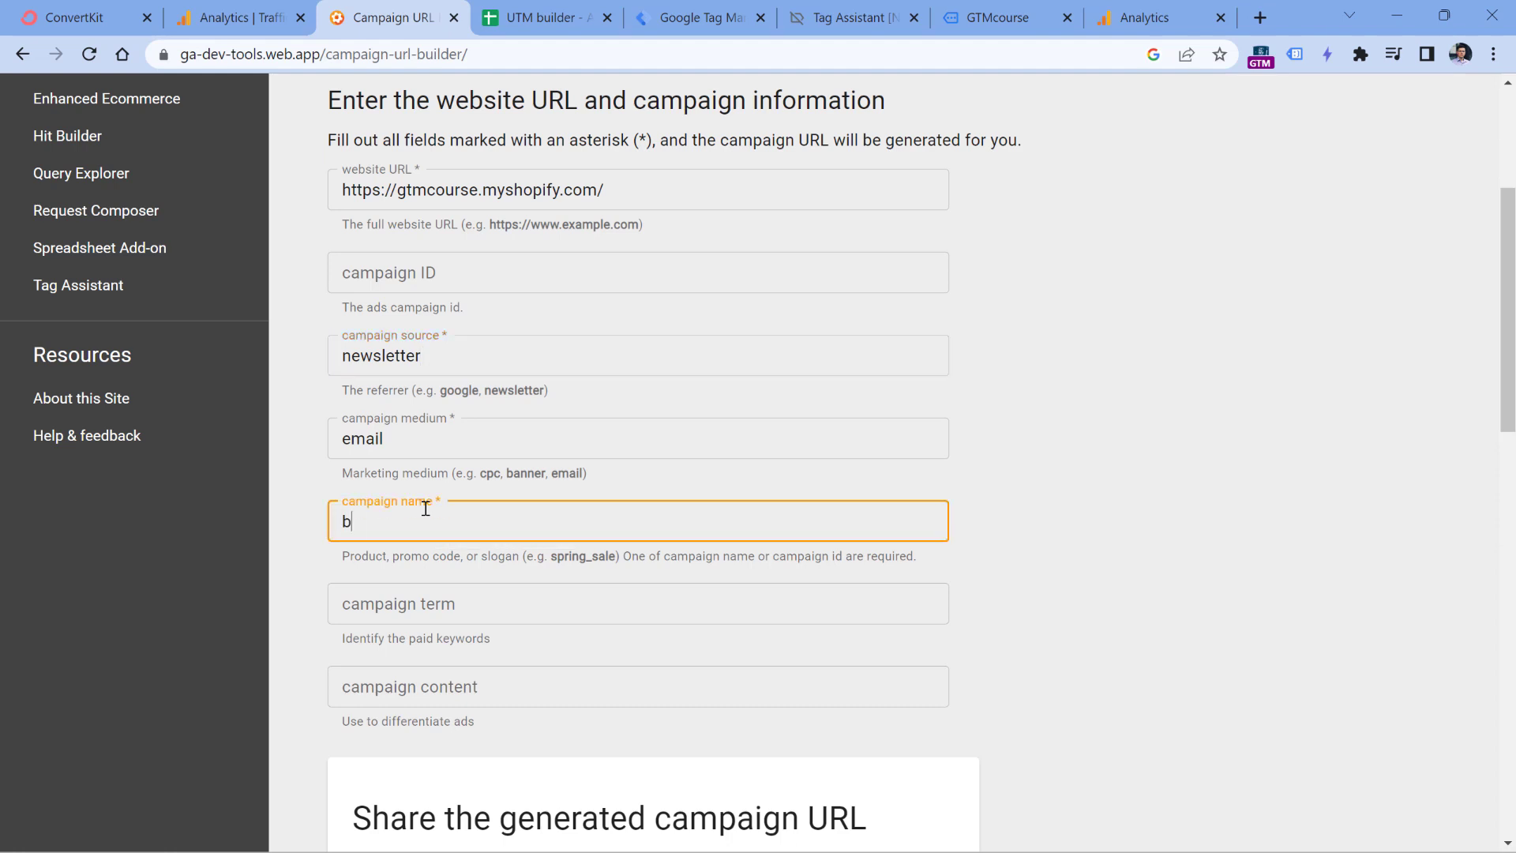
type("fcm2023")
- Copy the generated campaign URL and return to the ConvertKit draft
scroll(438, 503, "down", 5)
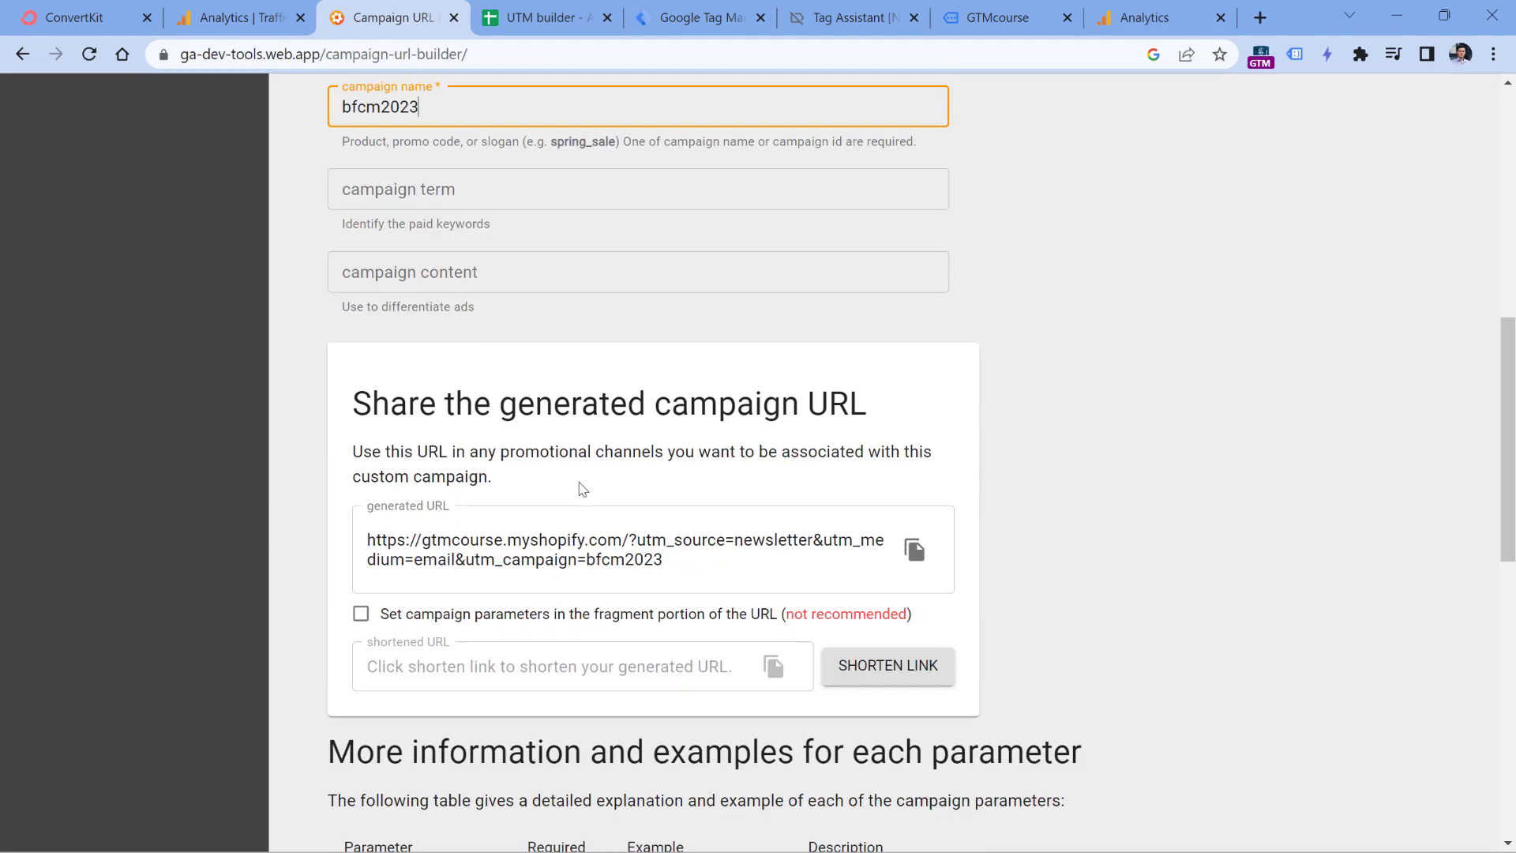
left_click_drag(667, 559, 419, 540)
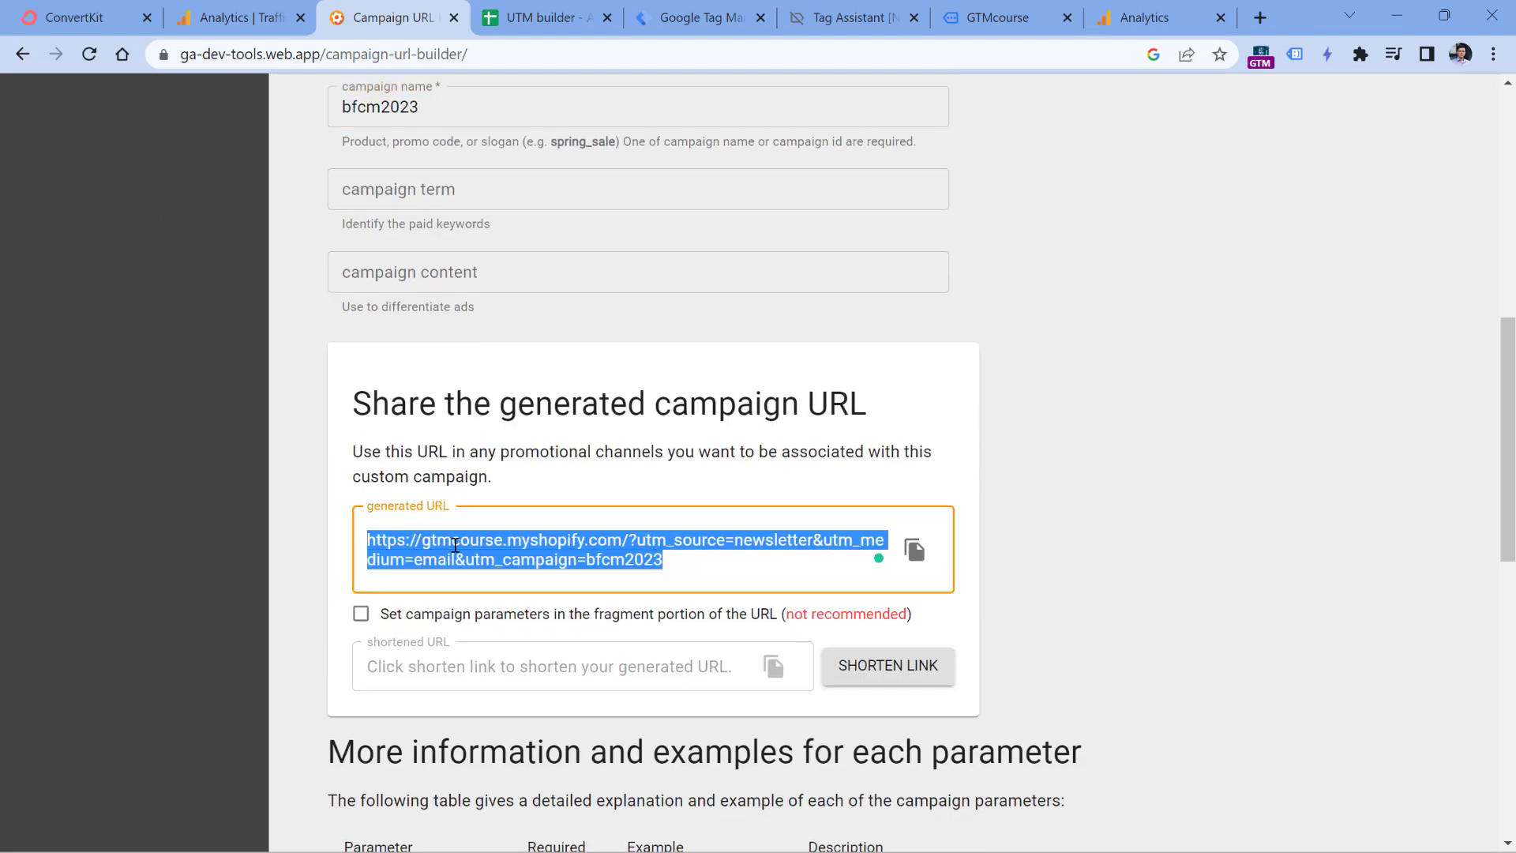
left_click(914, 549)
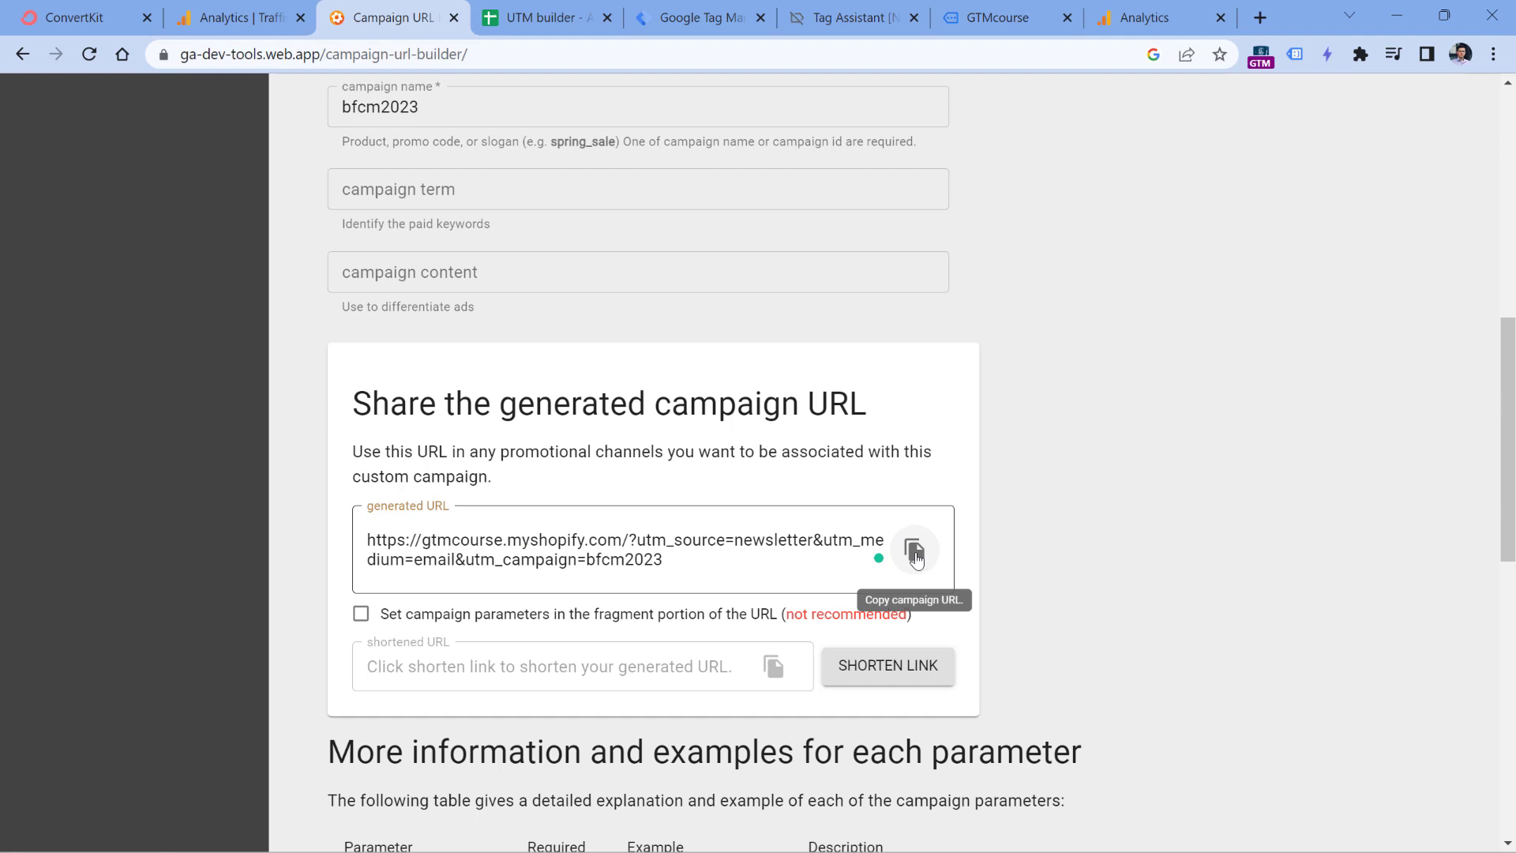
left_click(75, 17)
- Paste the bfcm2023-tagged URL as the link address, apply it, and select 'Click this link'
key("ctrl+v")
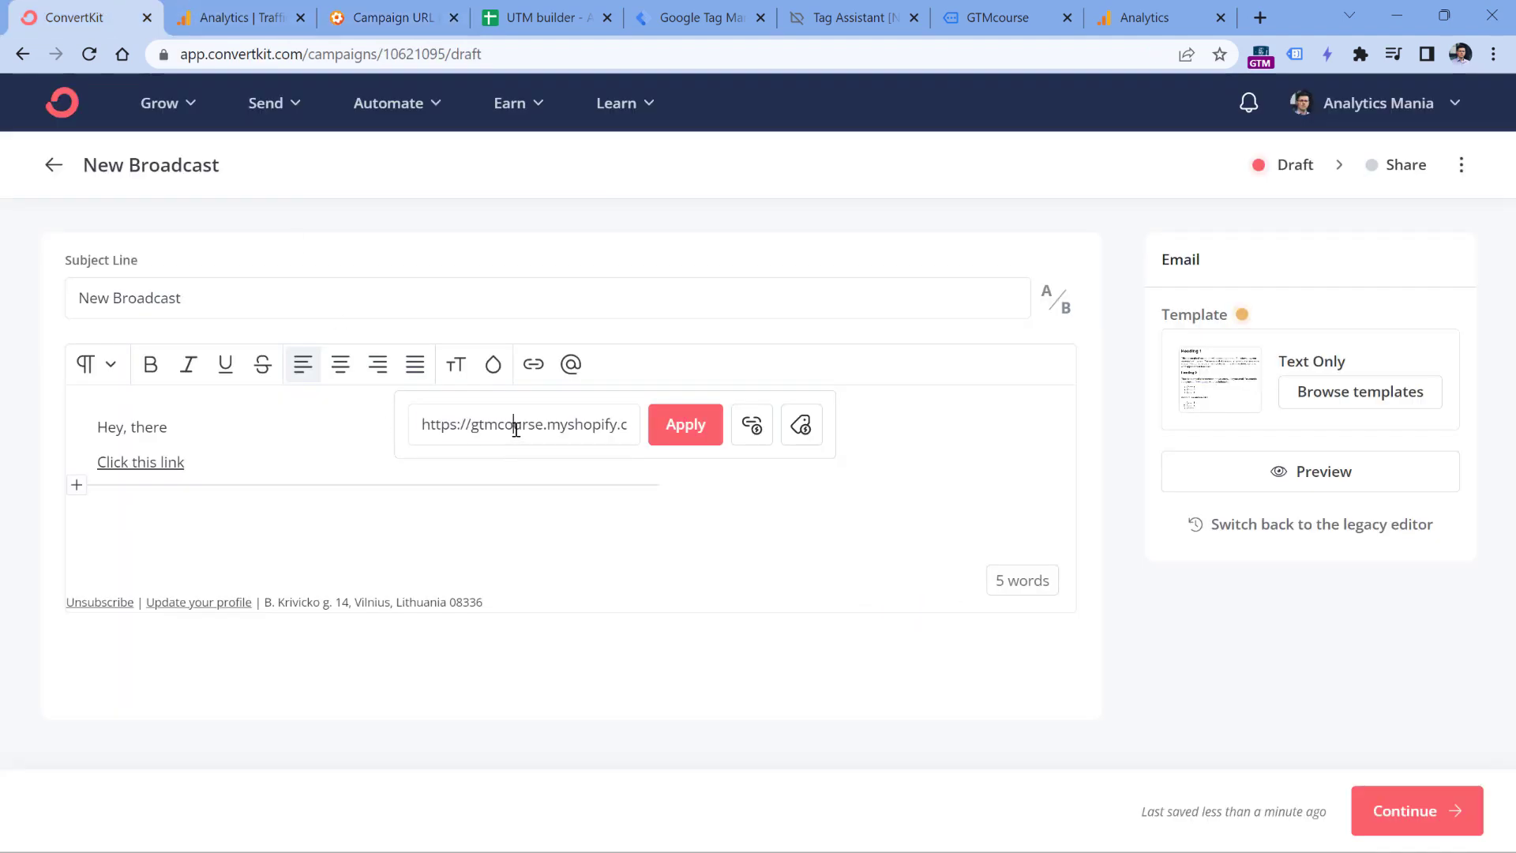
left_click(685, 436)
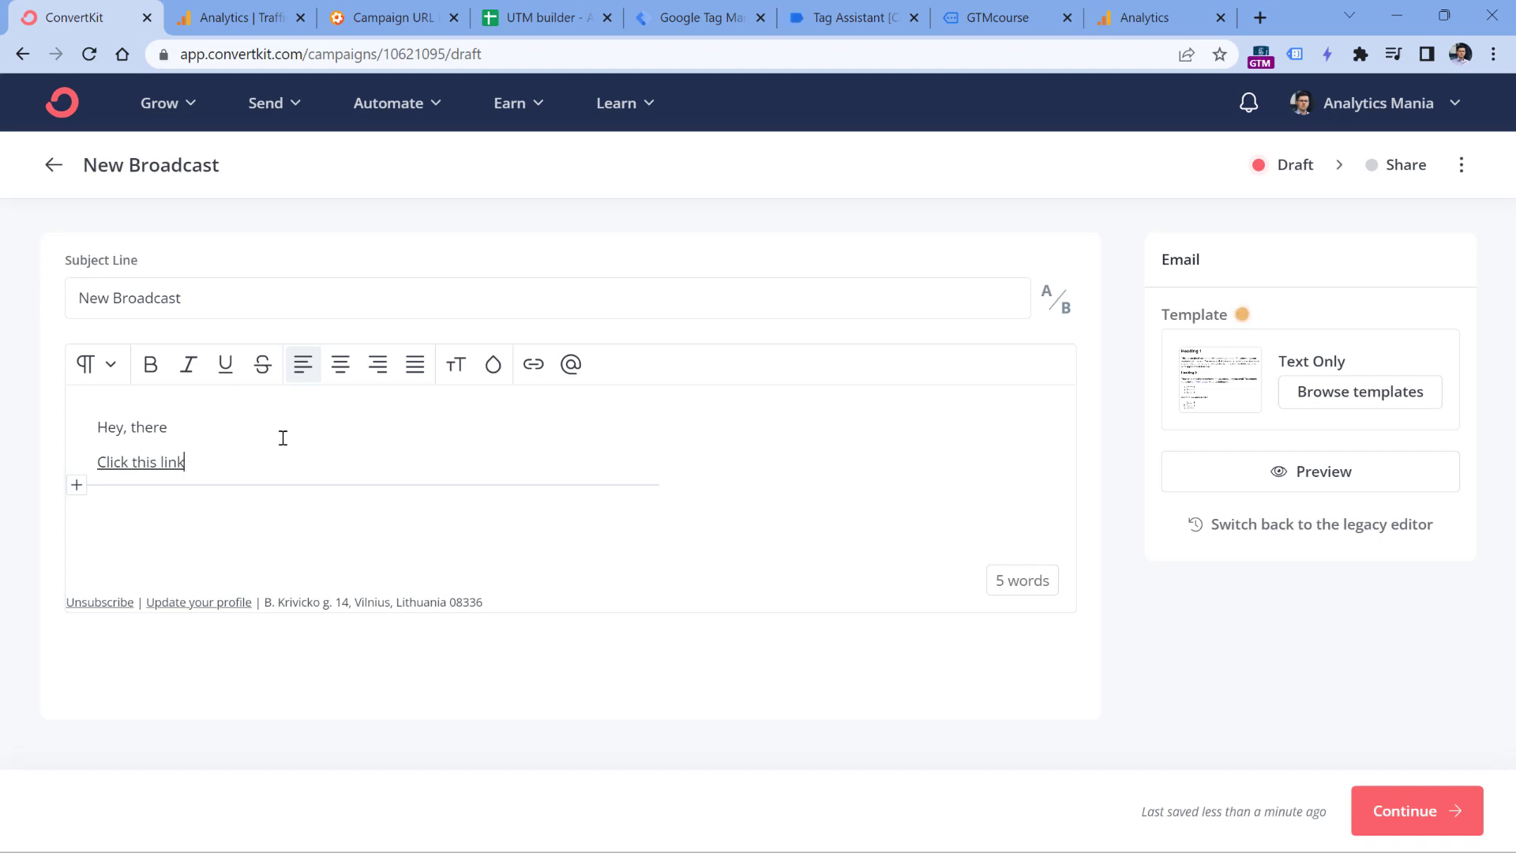
left_click_drag(192, 458, 94, 461)
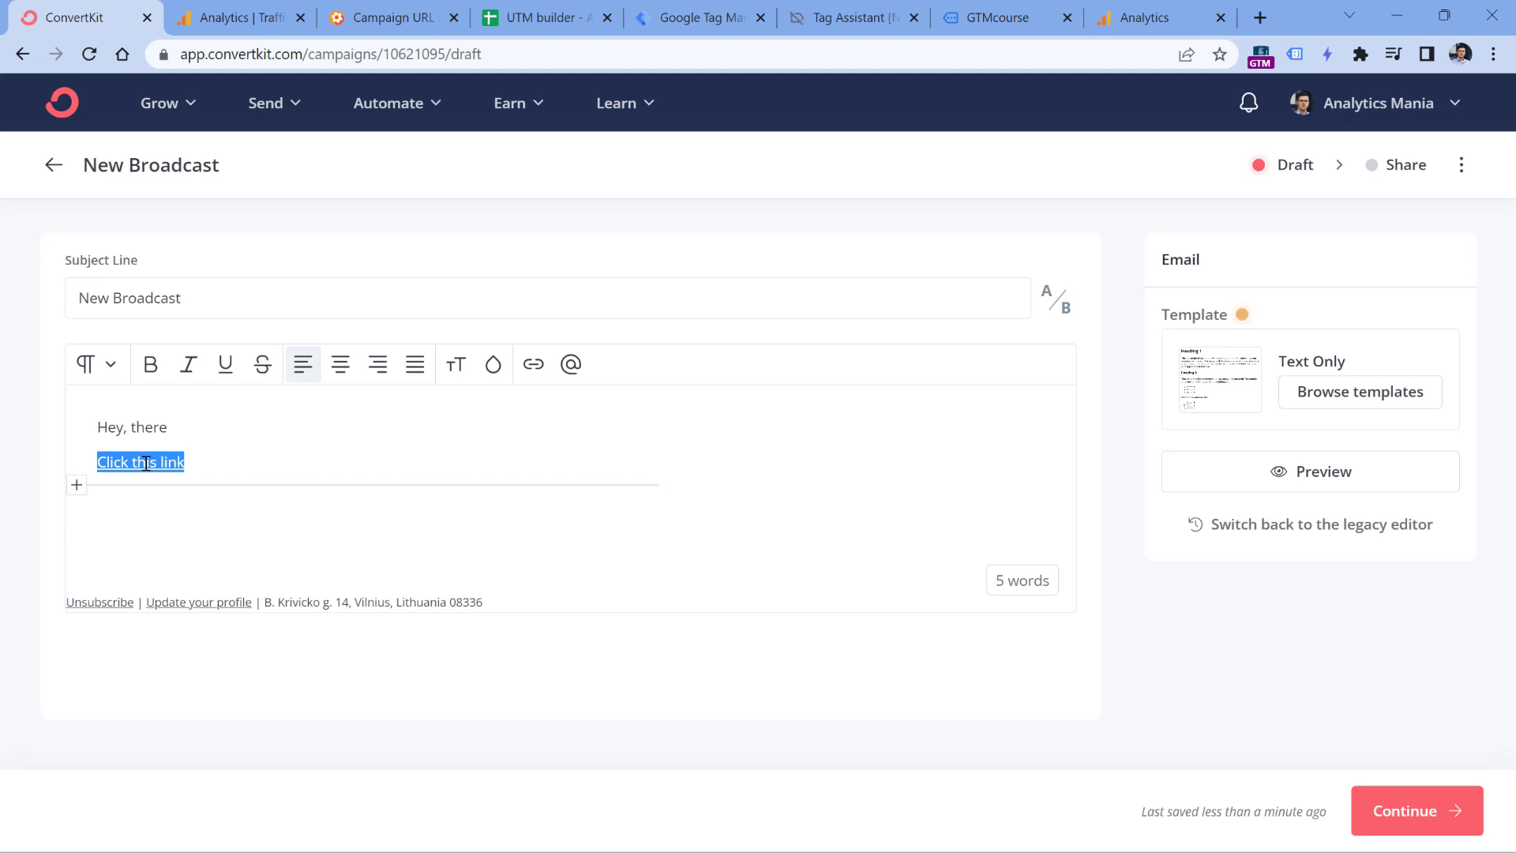
- On the store homepage, highlight utm_source, utm_medium and utm_campaign in the address bar
key("ctrl+7")
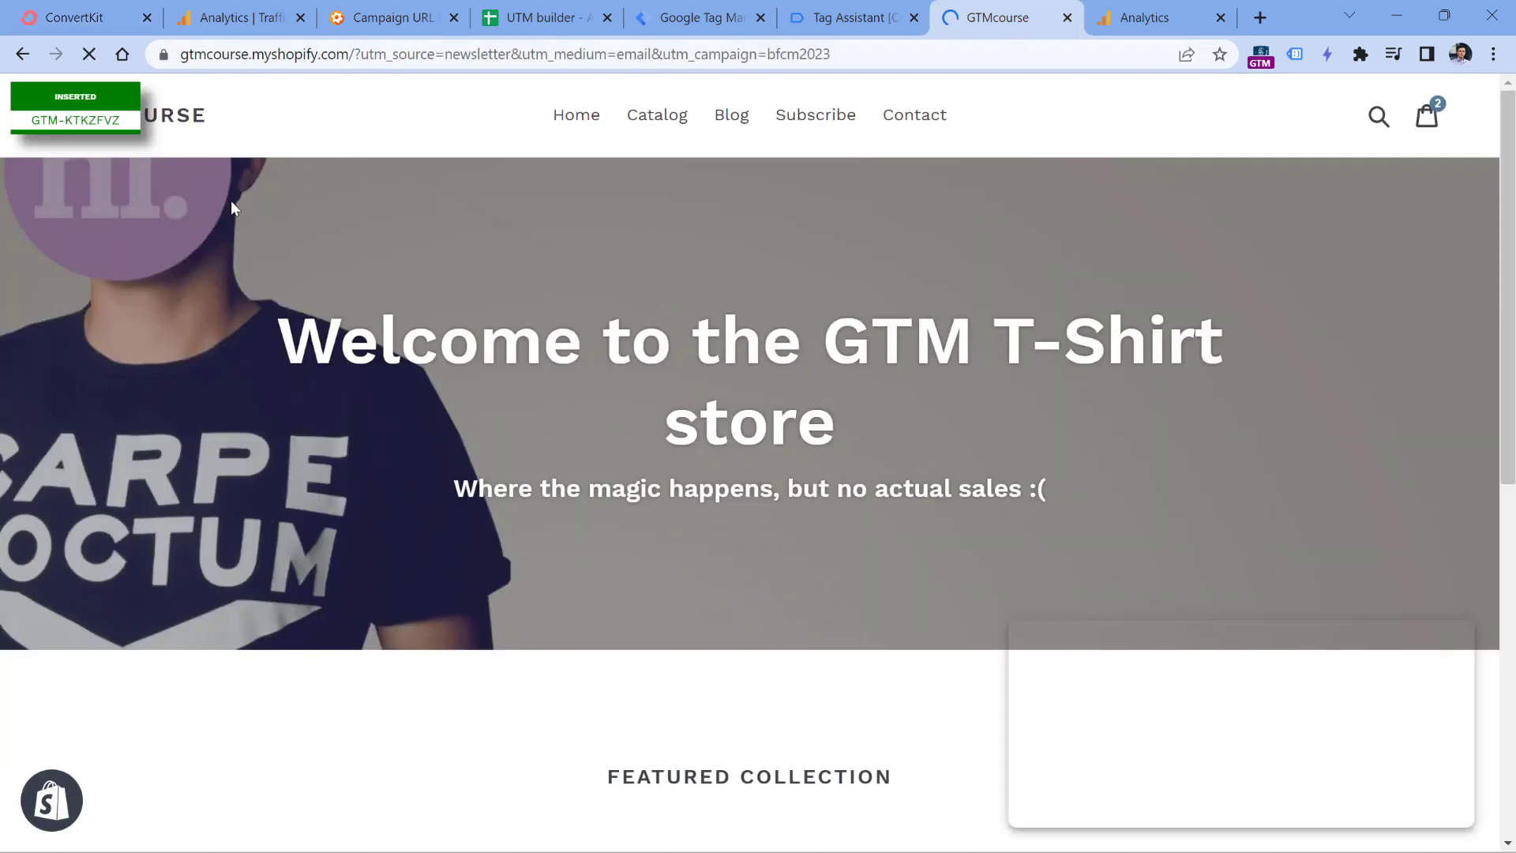
left_click_drag(360, 53, 501, 46)
double_click(609, 54)
double_click(756, 53)
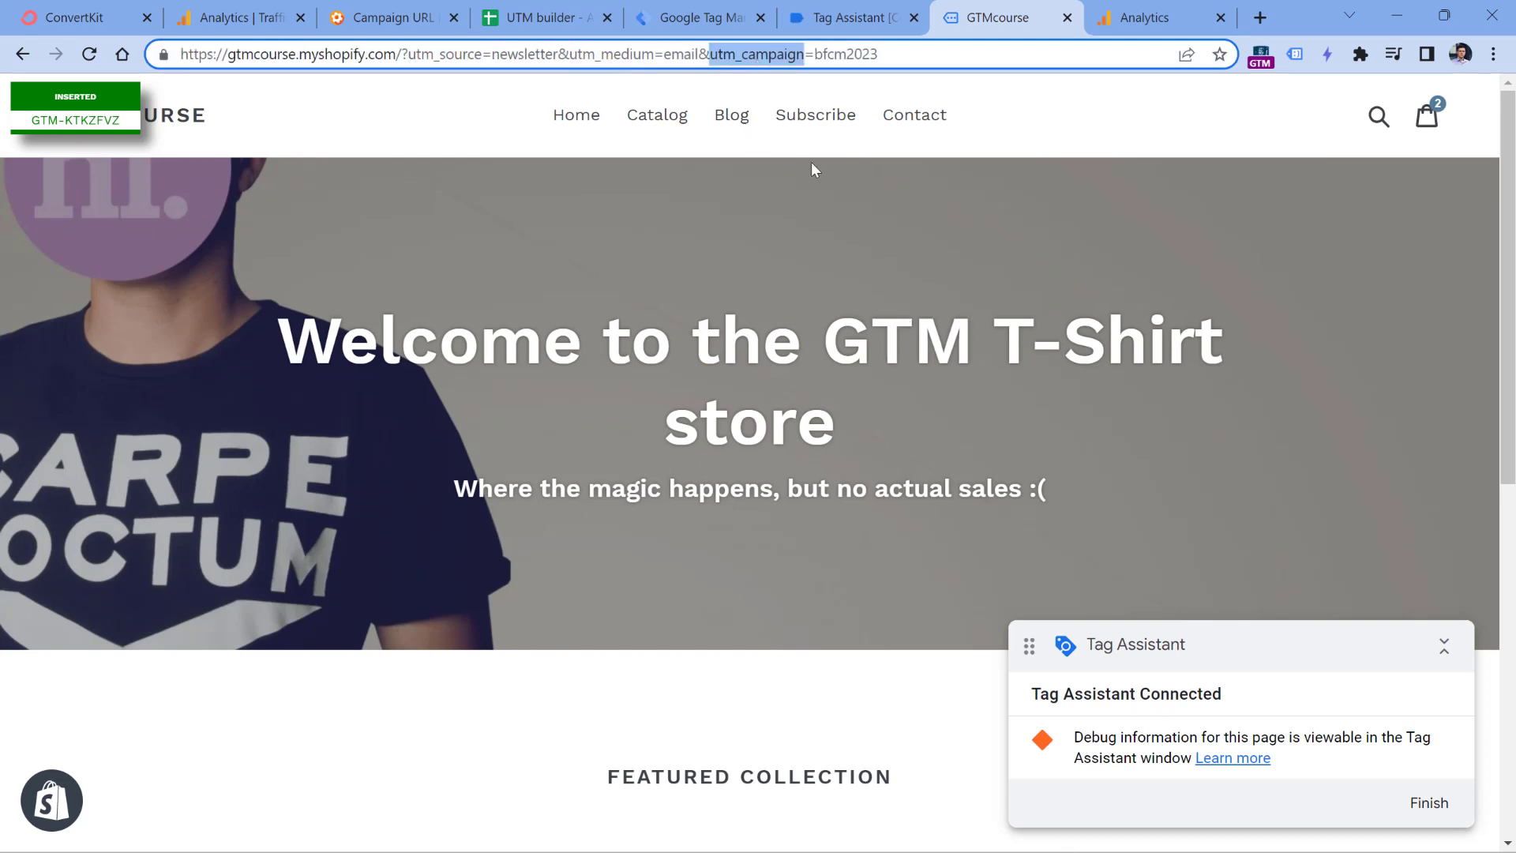
- Open DebugView from the Google Analytics 4 Admin page
left_click(1161, 13)
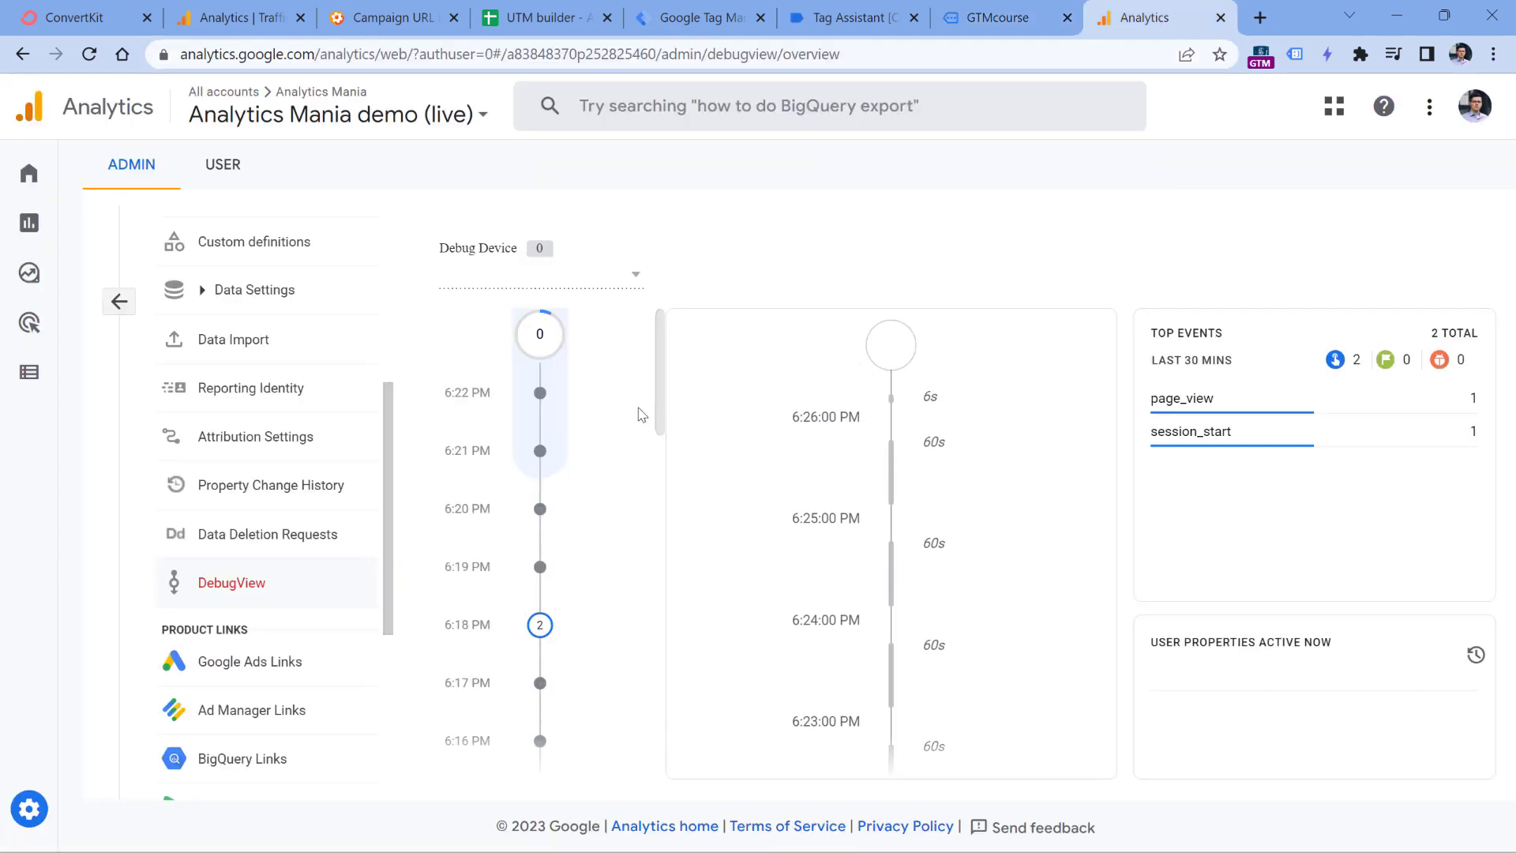
mouse_move(79, 821)
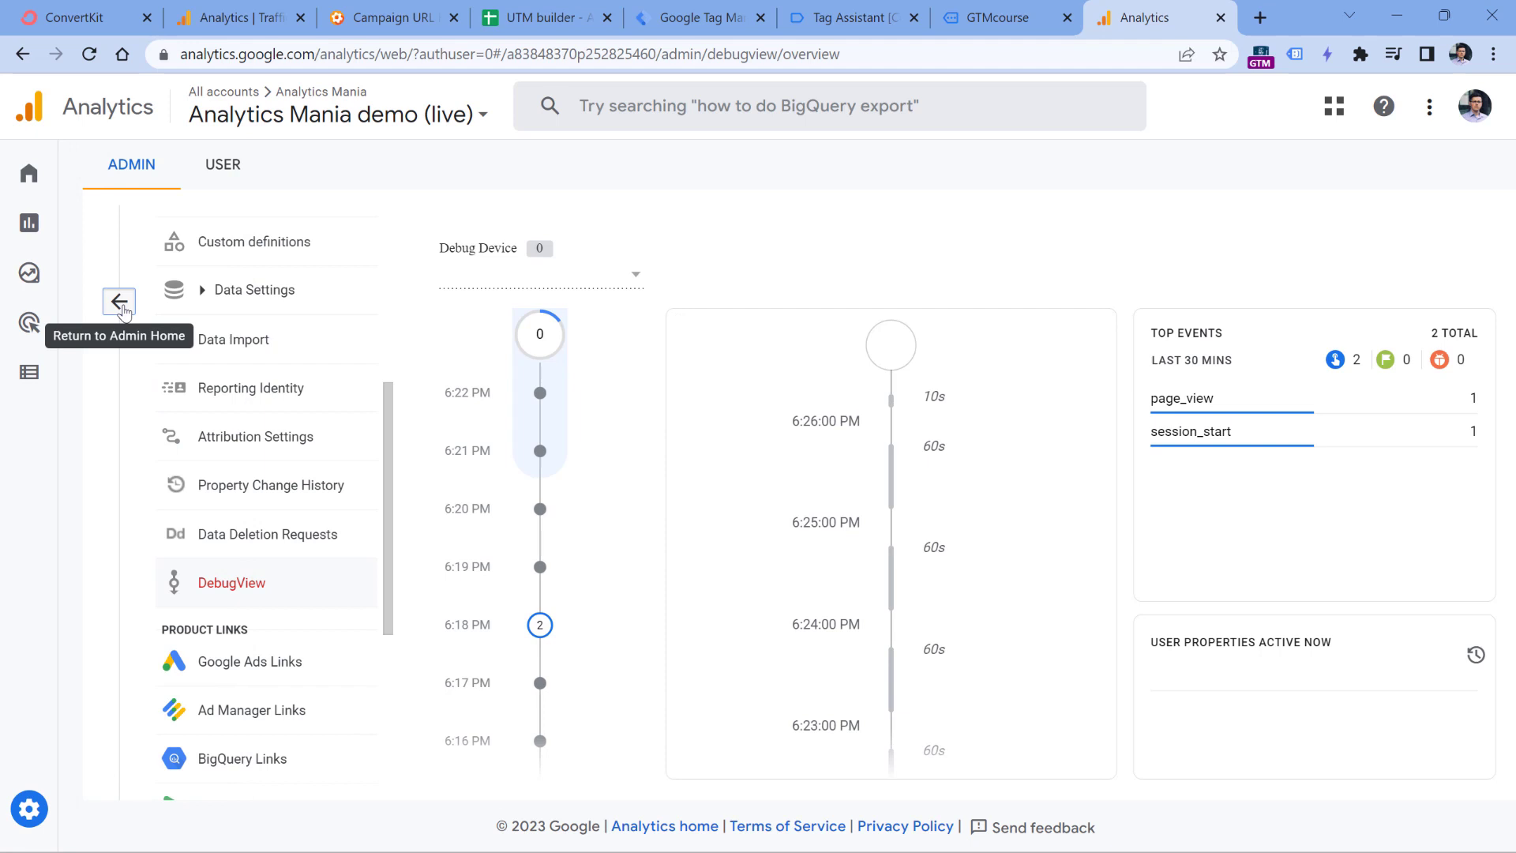
left_click(120, 298)
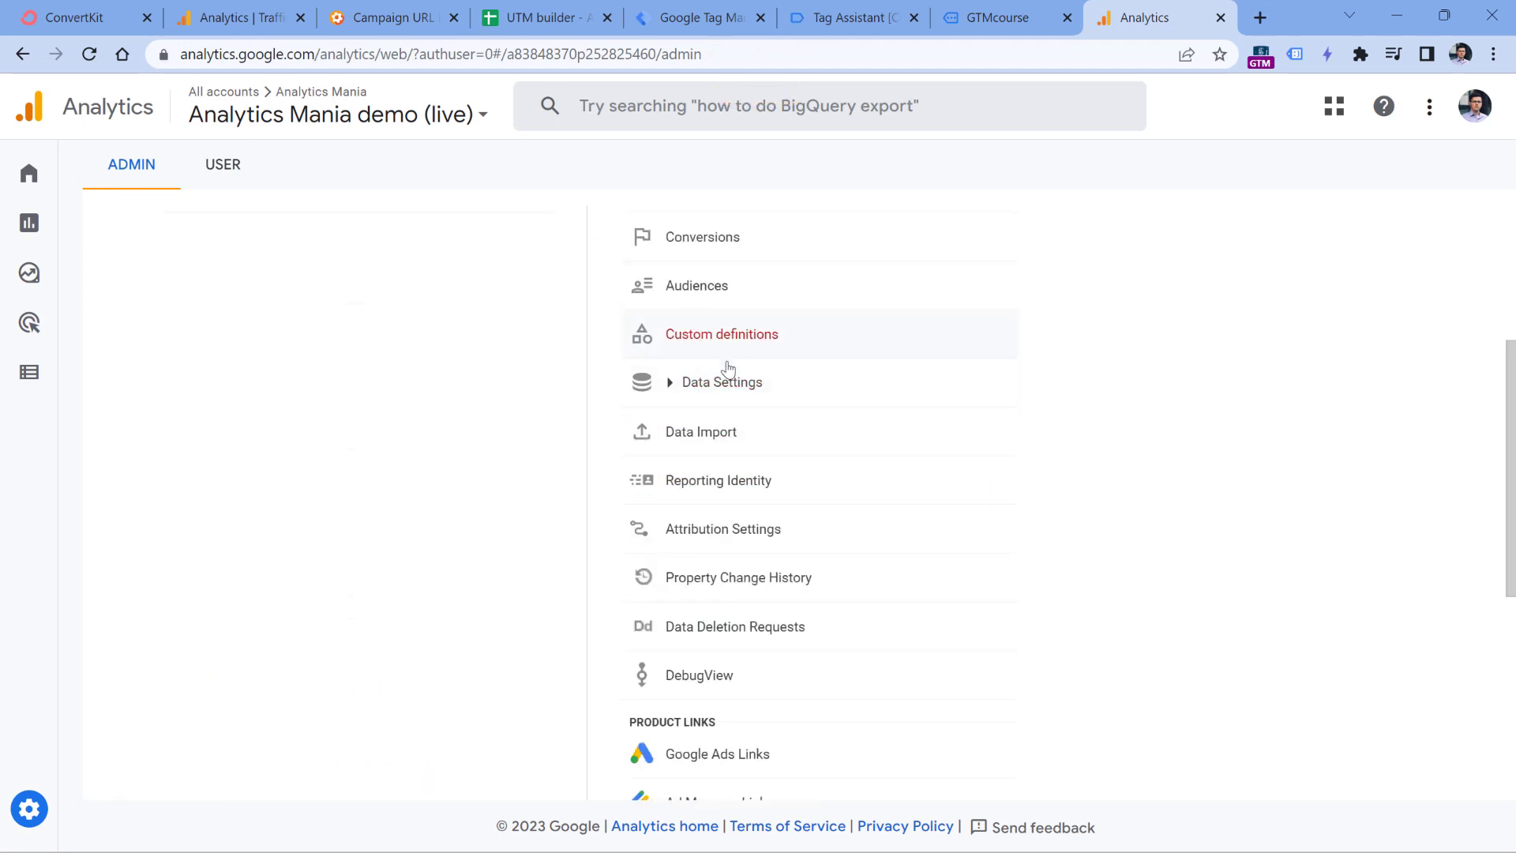
left_click(699, 676)
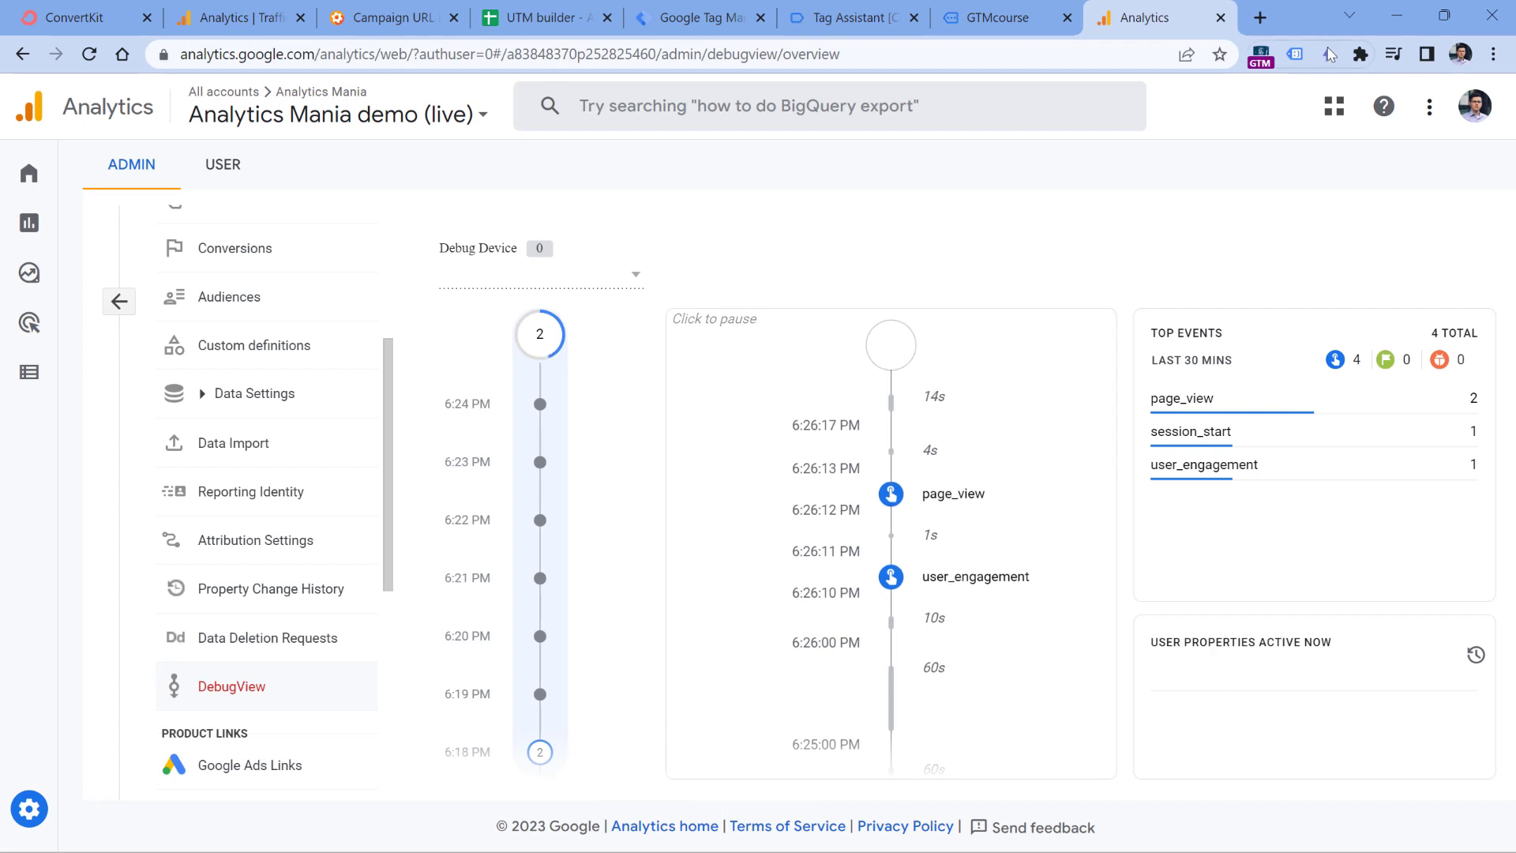
- Turn the Google Analytics Debugger extension off and on, then reload DebugView
left_click(1360, 54)
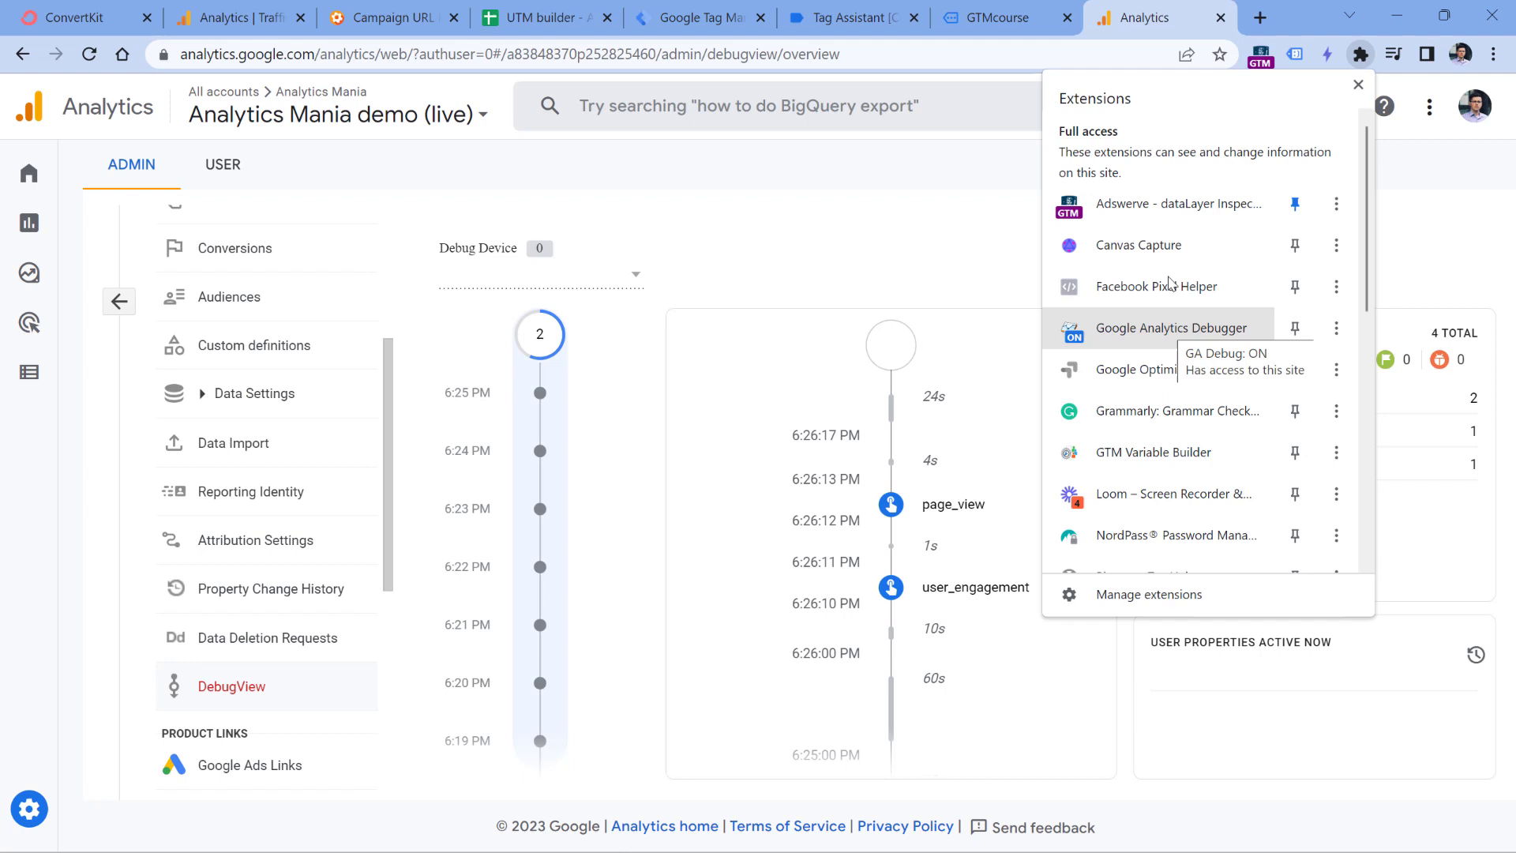
left_click(1159, 349)
left_click(1359, 54)
left_click(1144, 333)
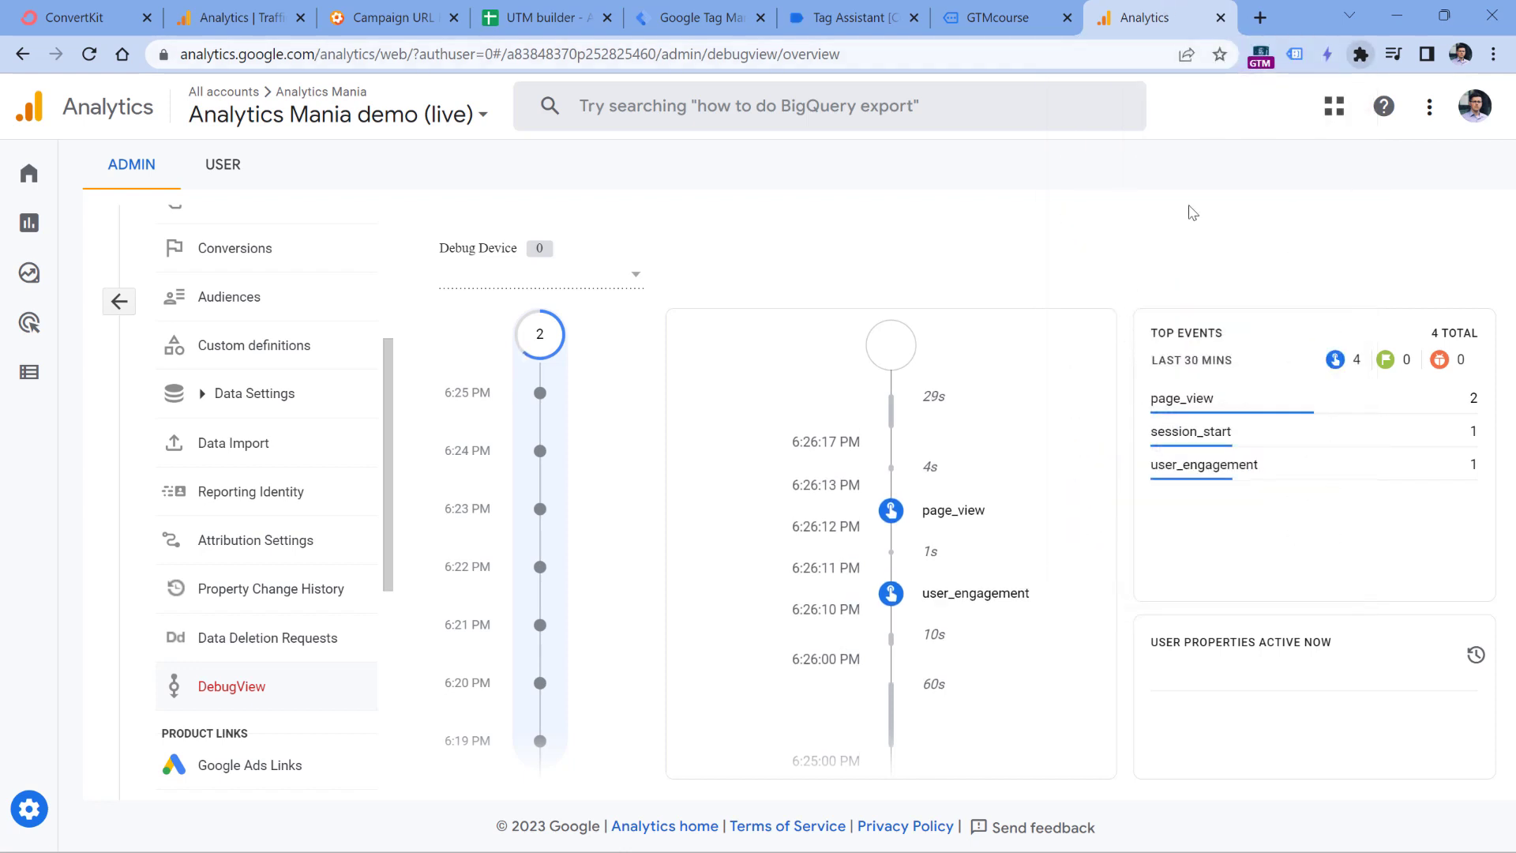
left_click(1360, 53)
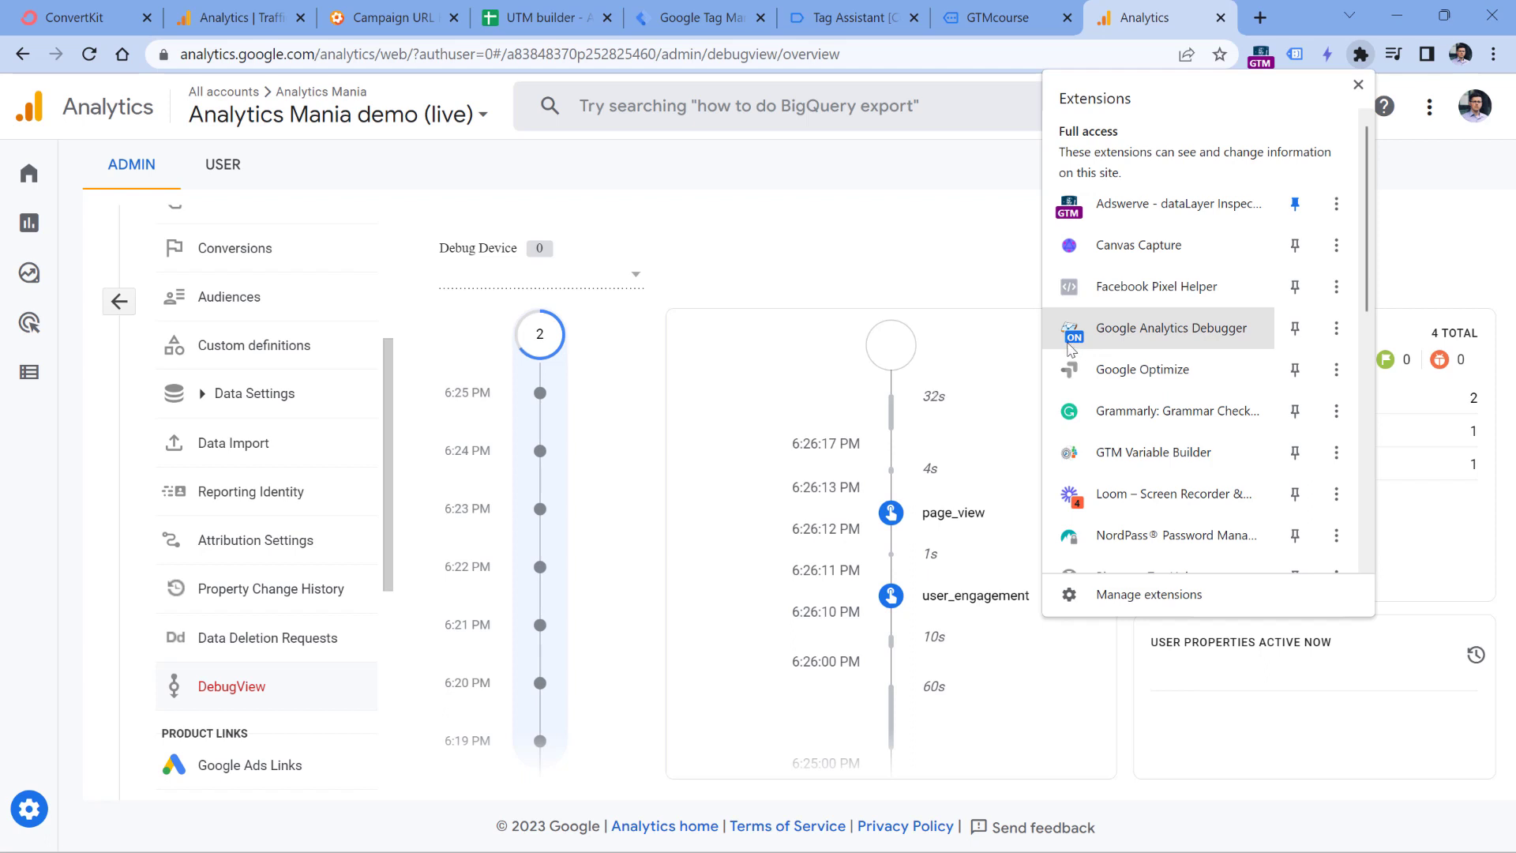
left_click(792, 227)
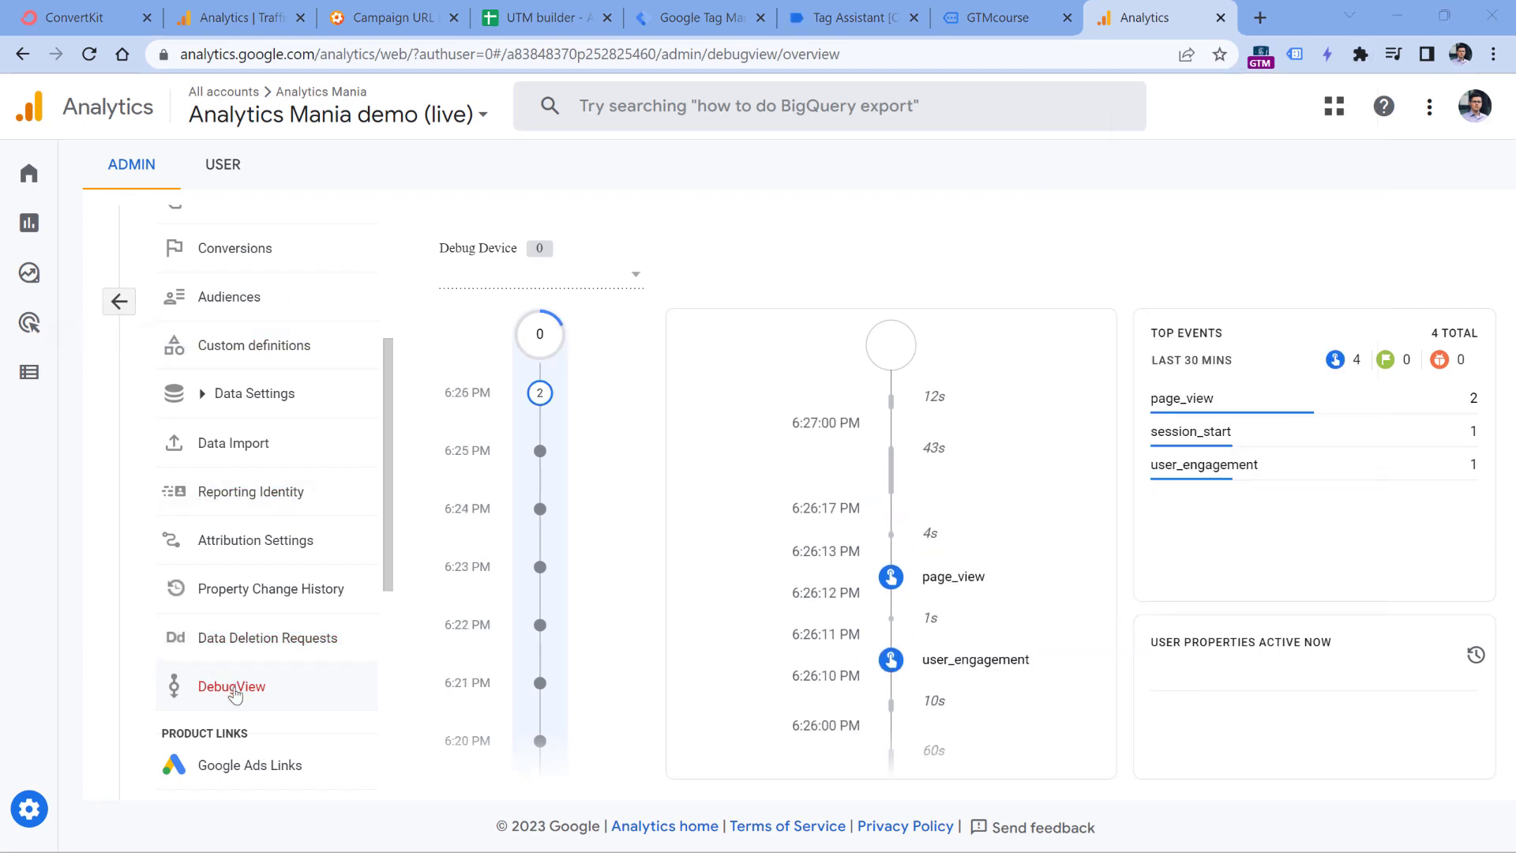
left_click(236, 686)
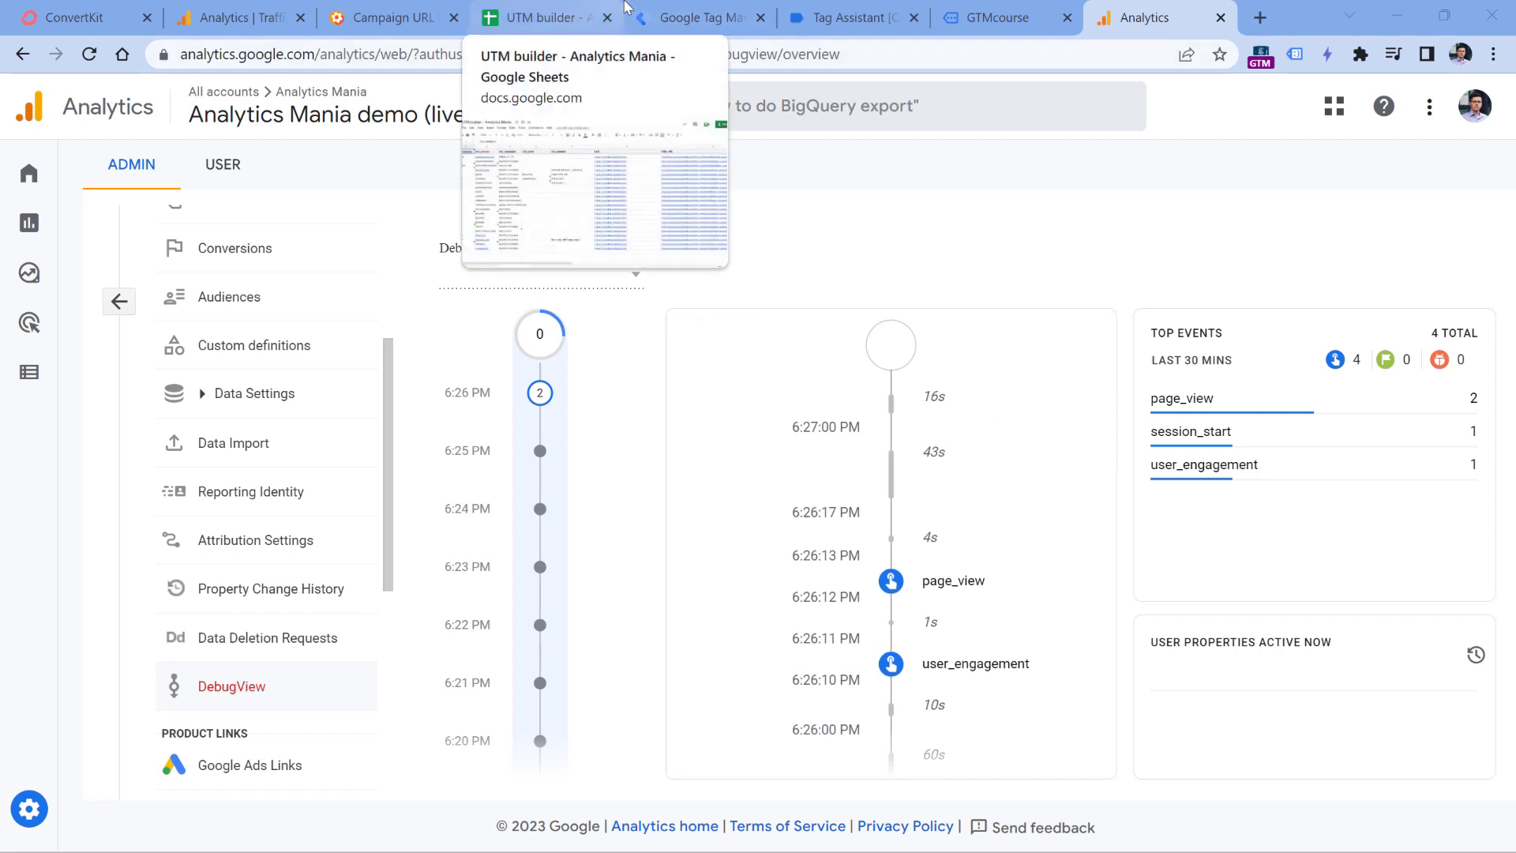
- Highlight the whole UTM query string in the store page's address bar
left_click(997, 17)
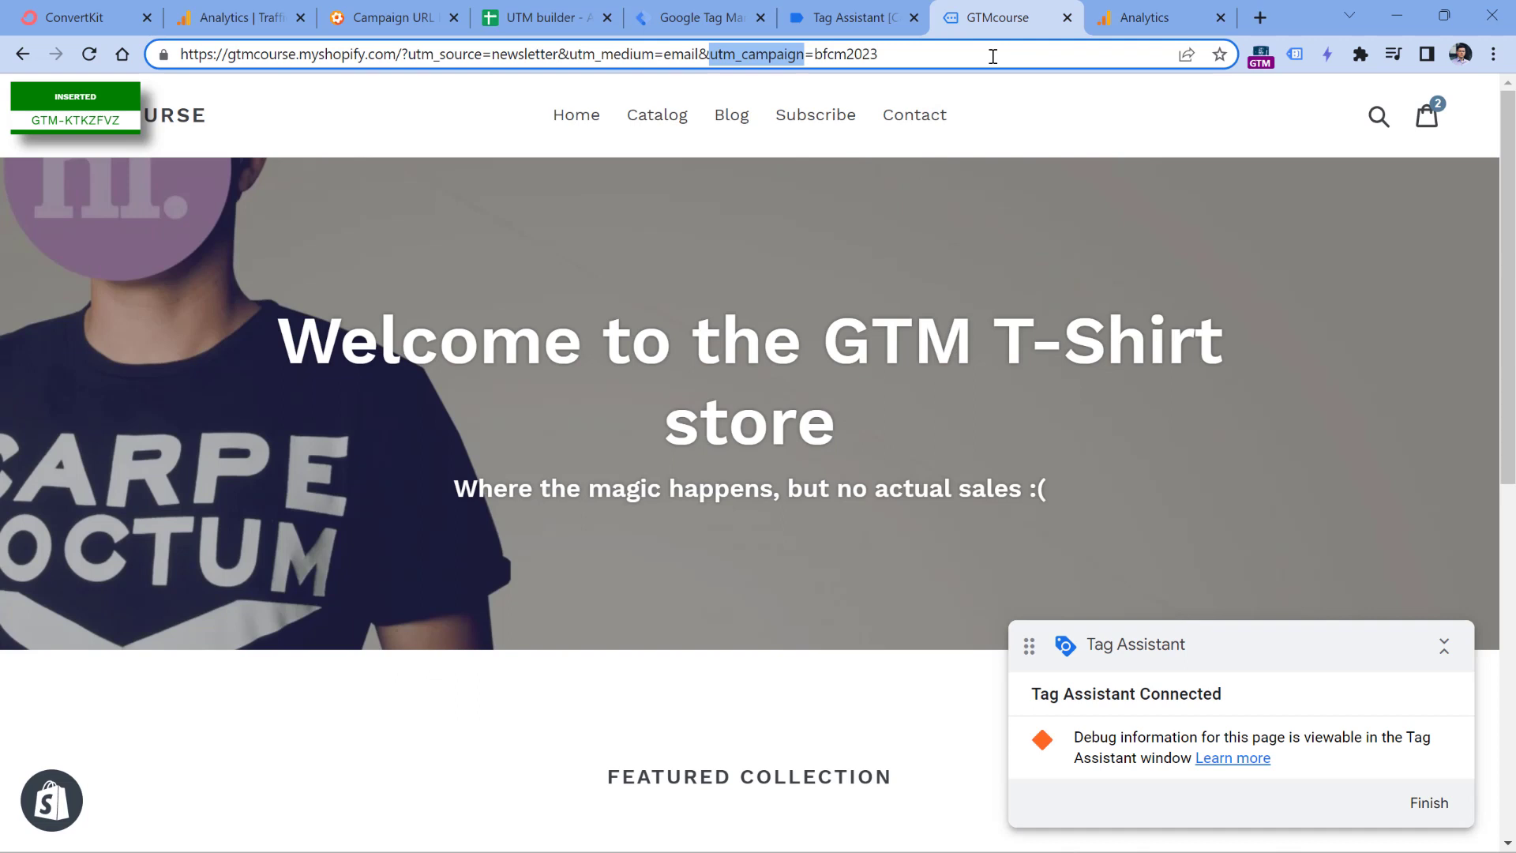
left_click_drag(375, 55, 903, 62)
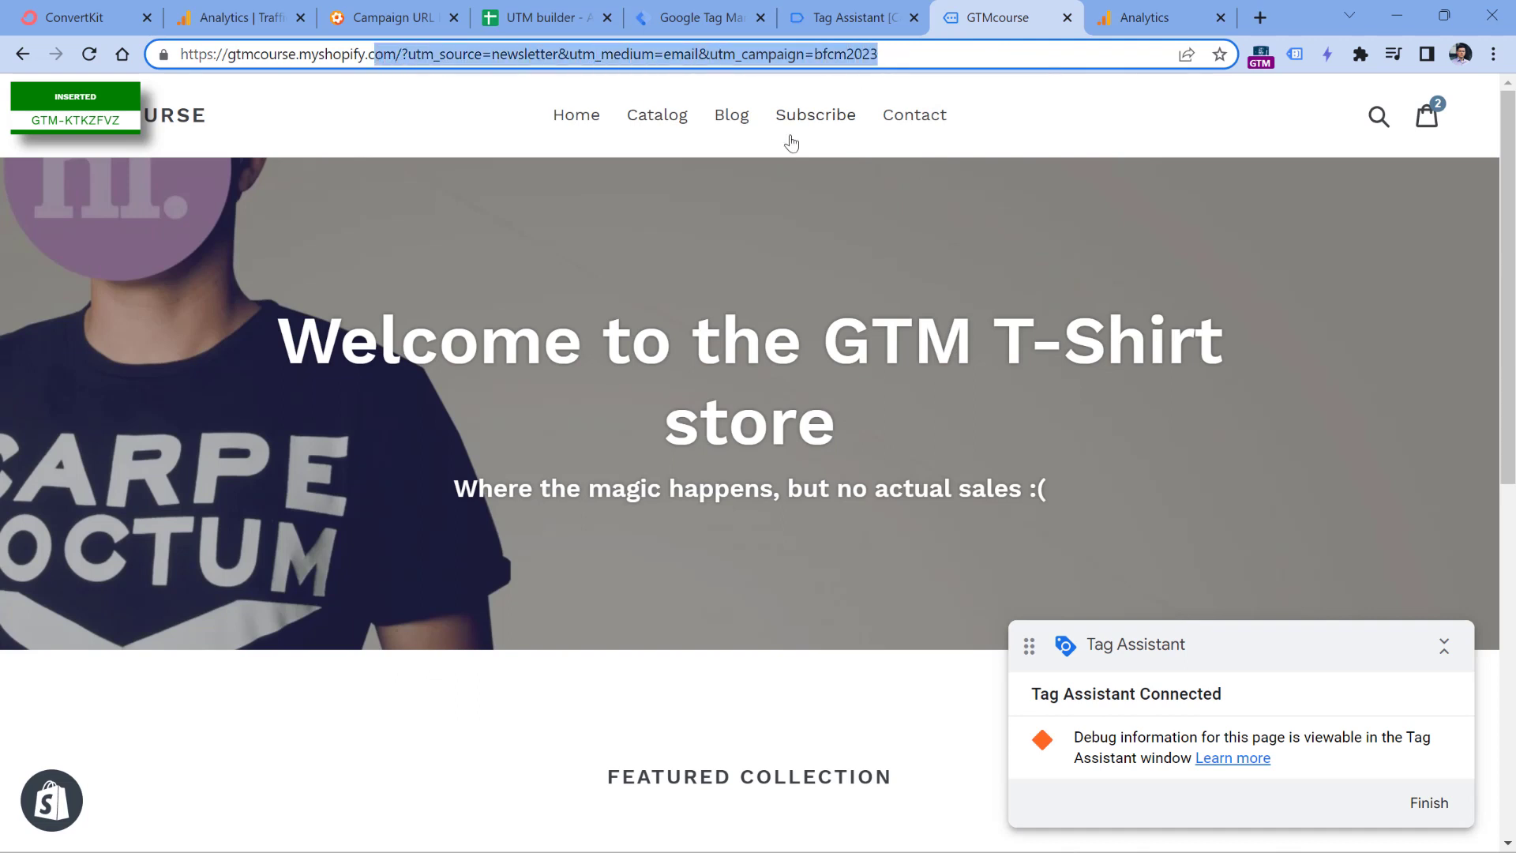
left_click(414, 54)
left_click_drag(401, 55, 890, 53)
- Open the page_view event's details in DebugView and compare them with the store URL
left_click(1145, 18)
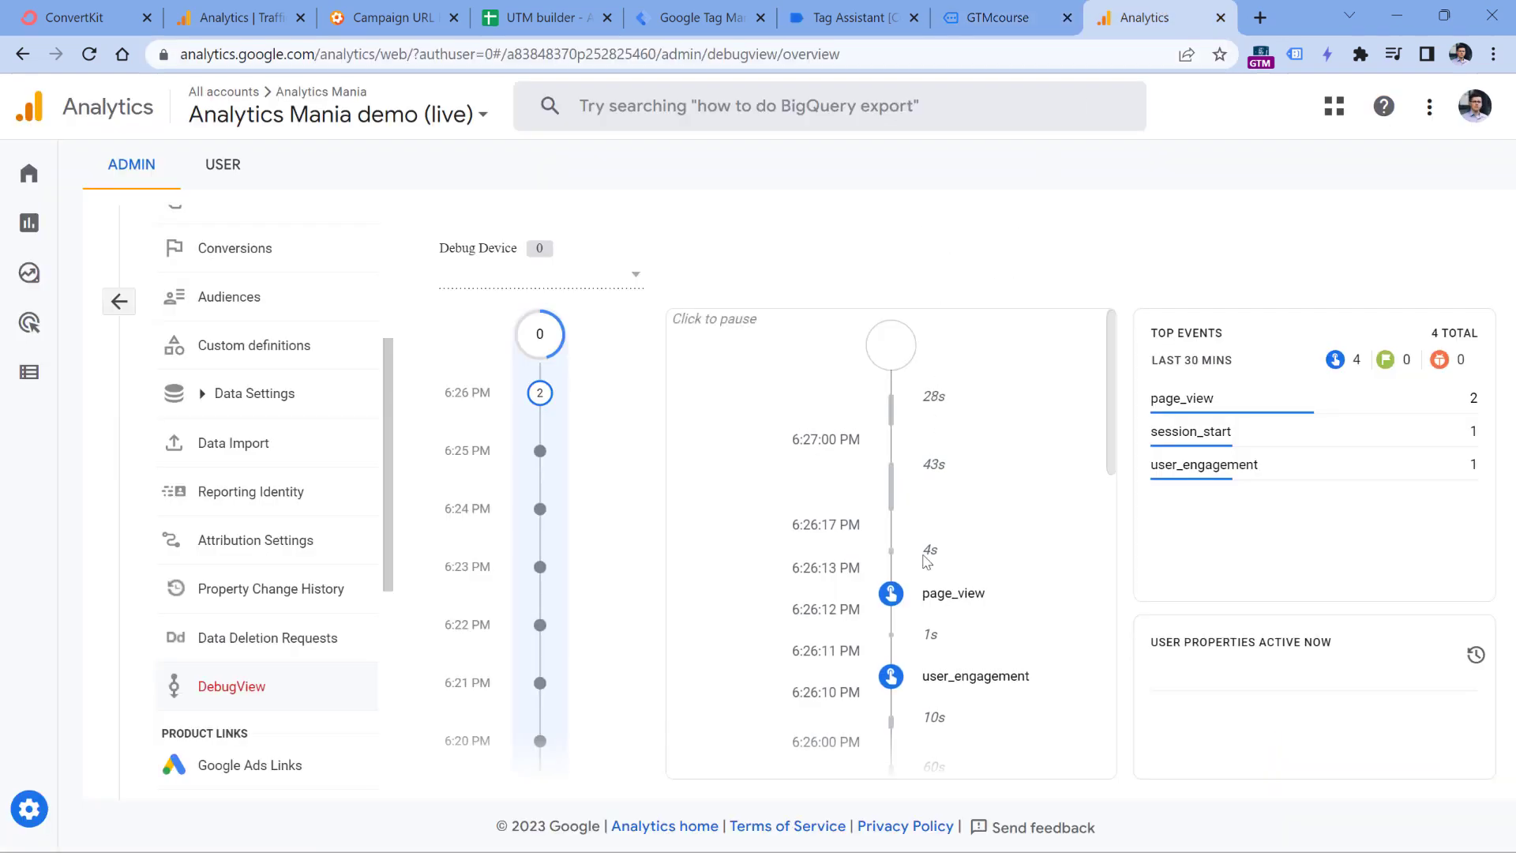
left_click(954, 602)
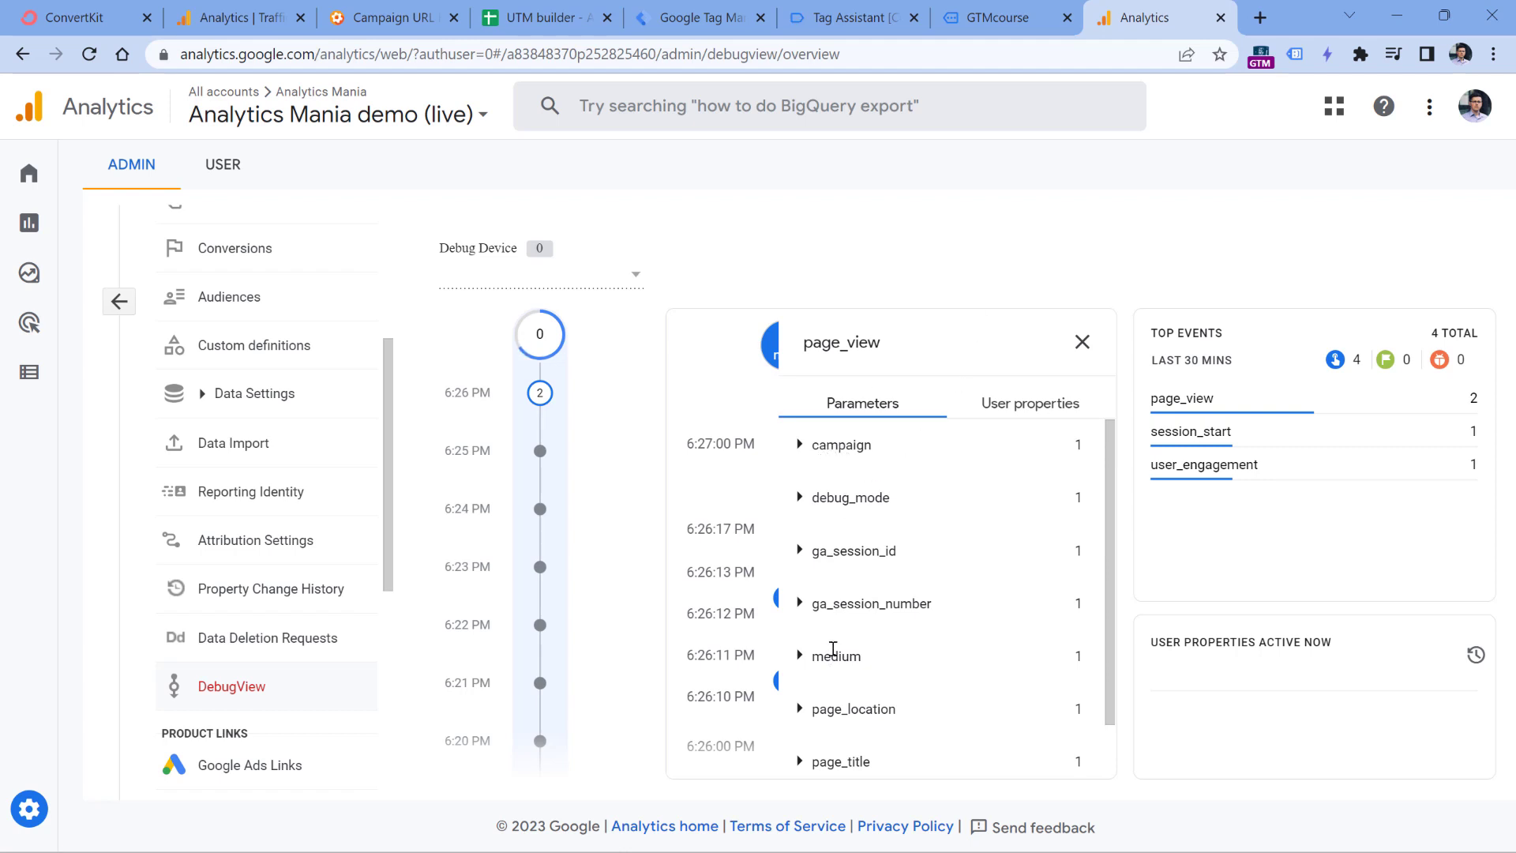
scroll(832, 649, "down", 1)
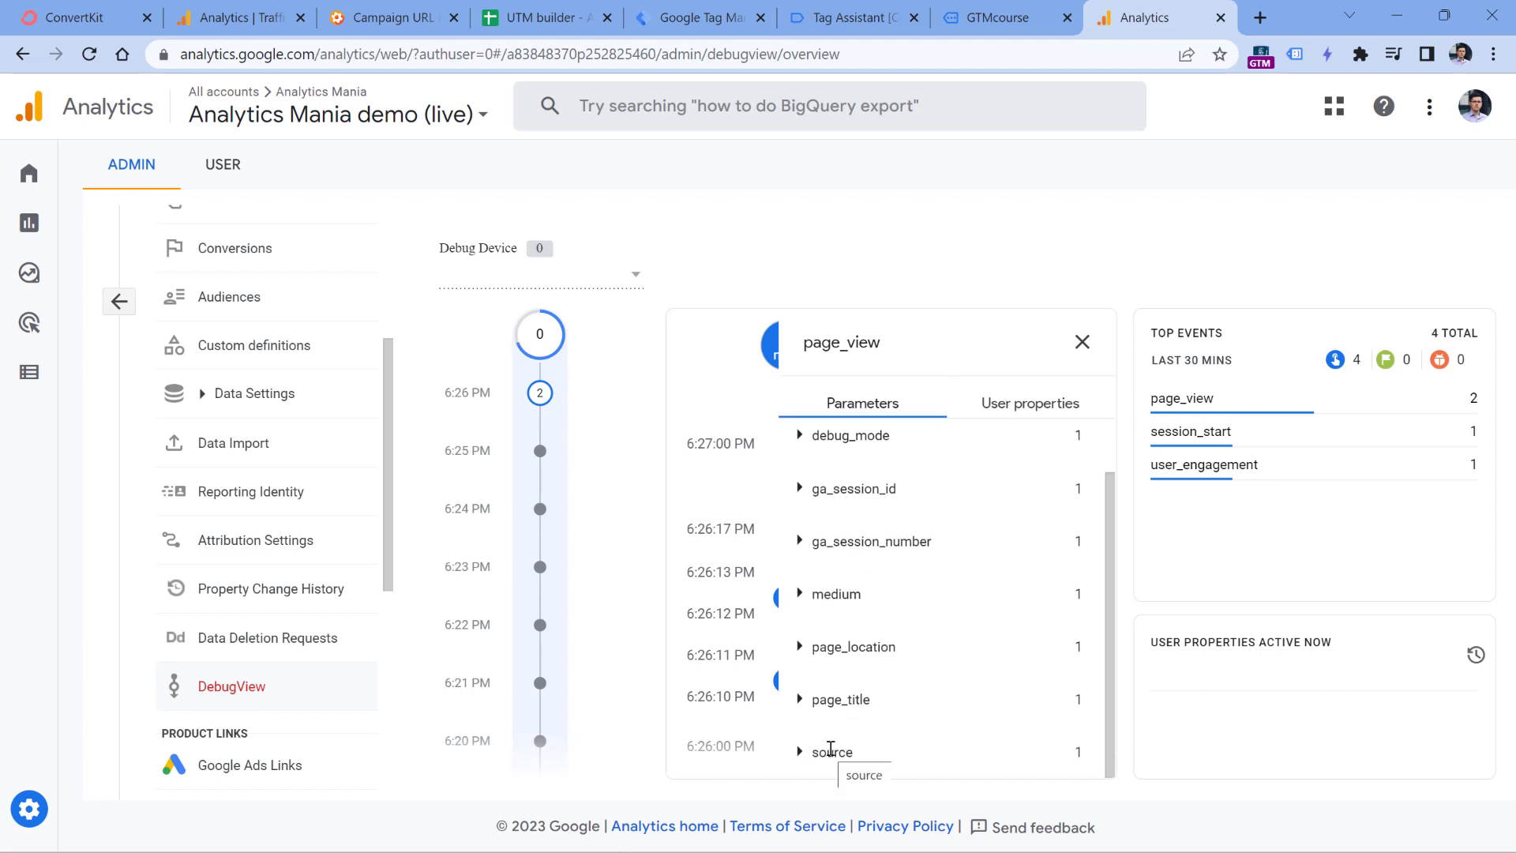
scroll(856, 714, "up", 1)
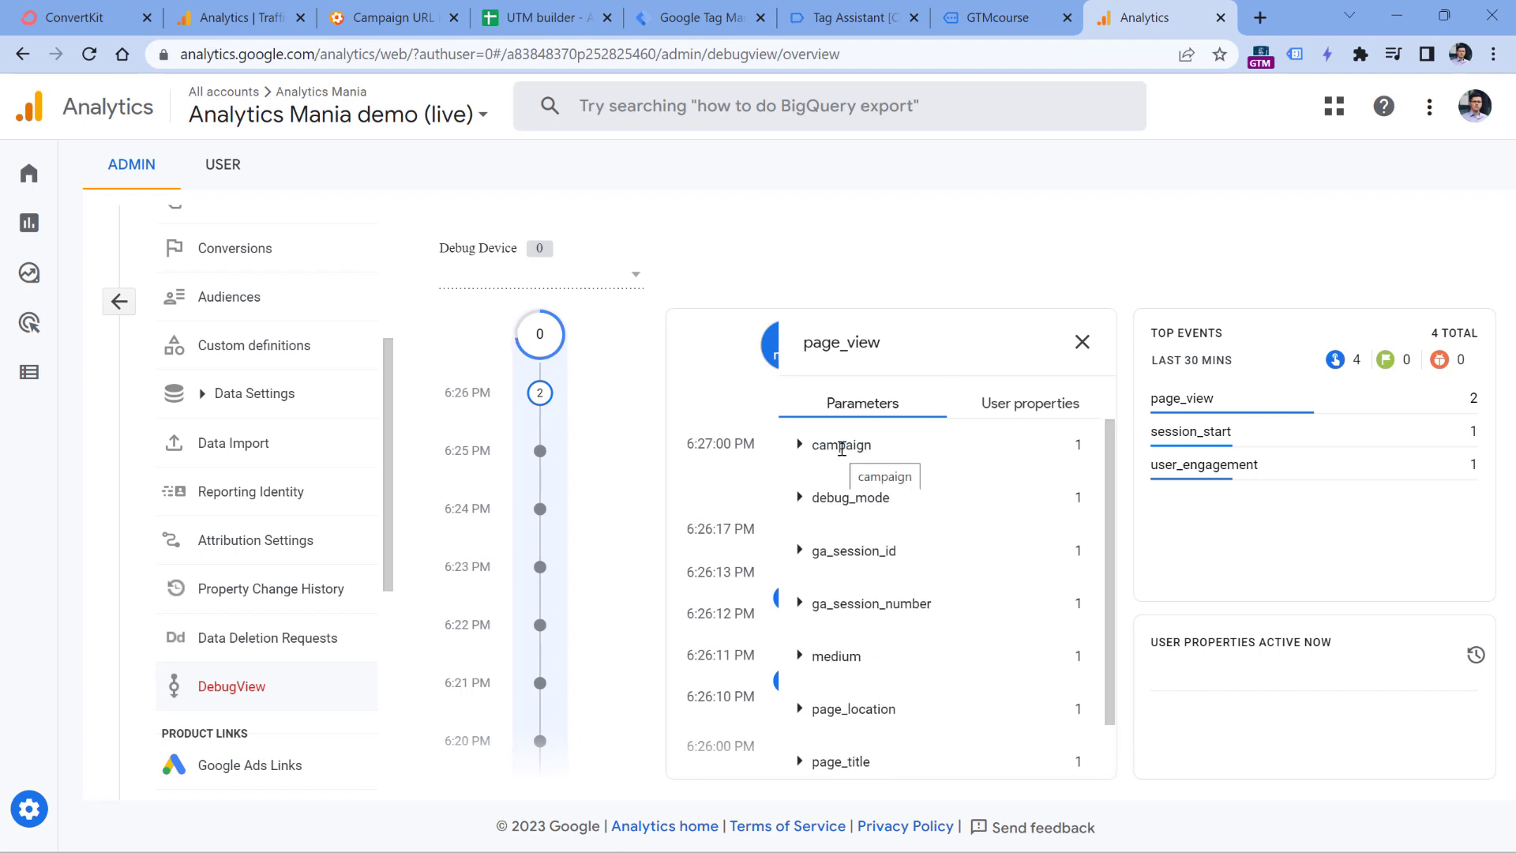
left_click(992, 19)
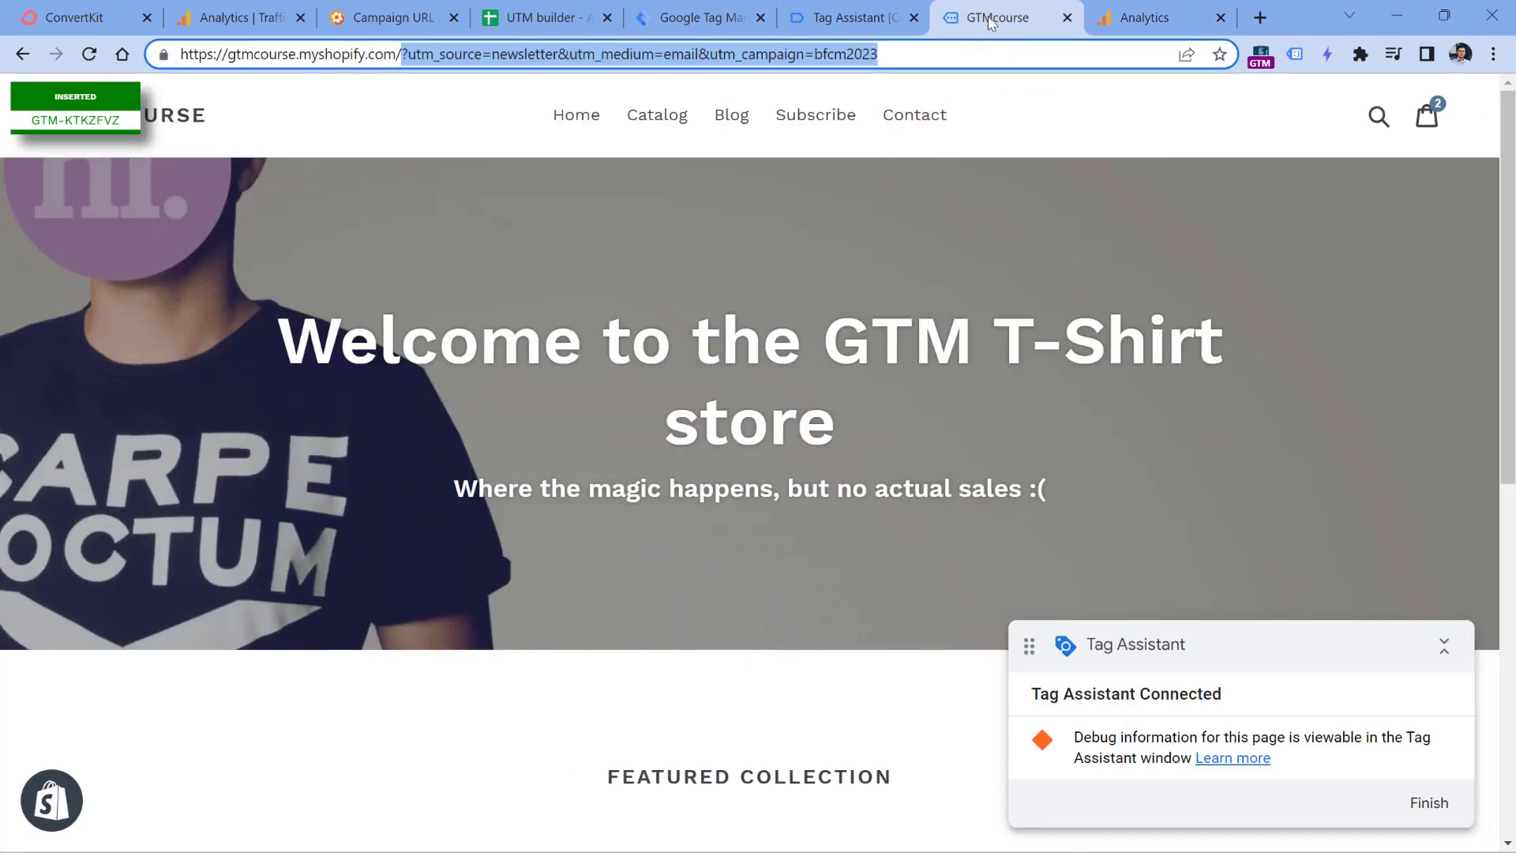
left_click(1140, 19)
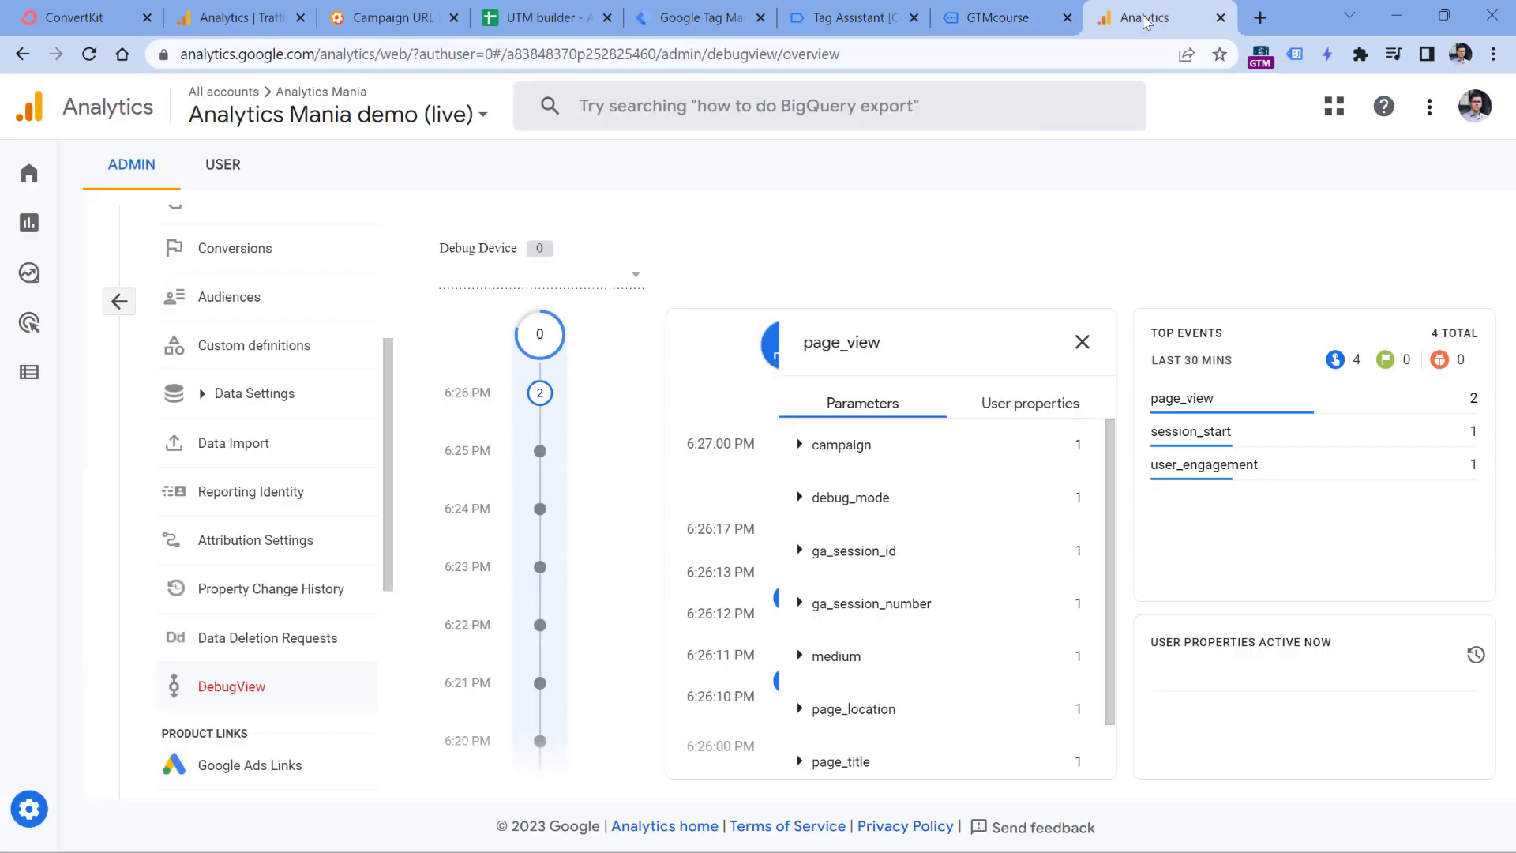
- Expand campaign, medium and source to confirm bfcm2023, email and newsletter, then close details
left_click(802, 443)
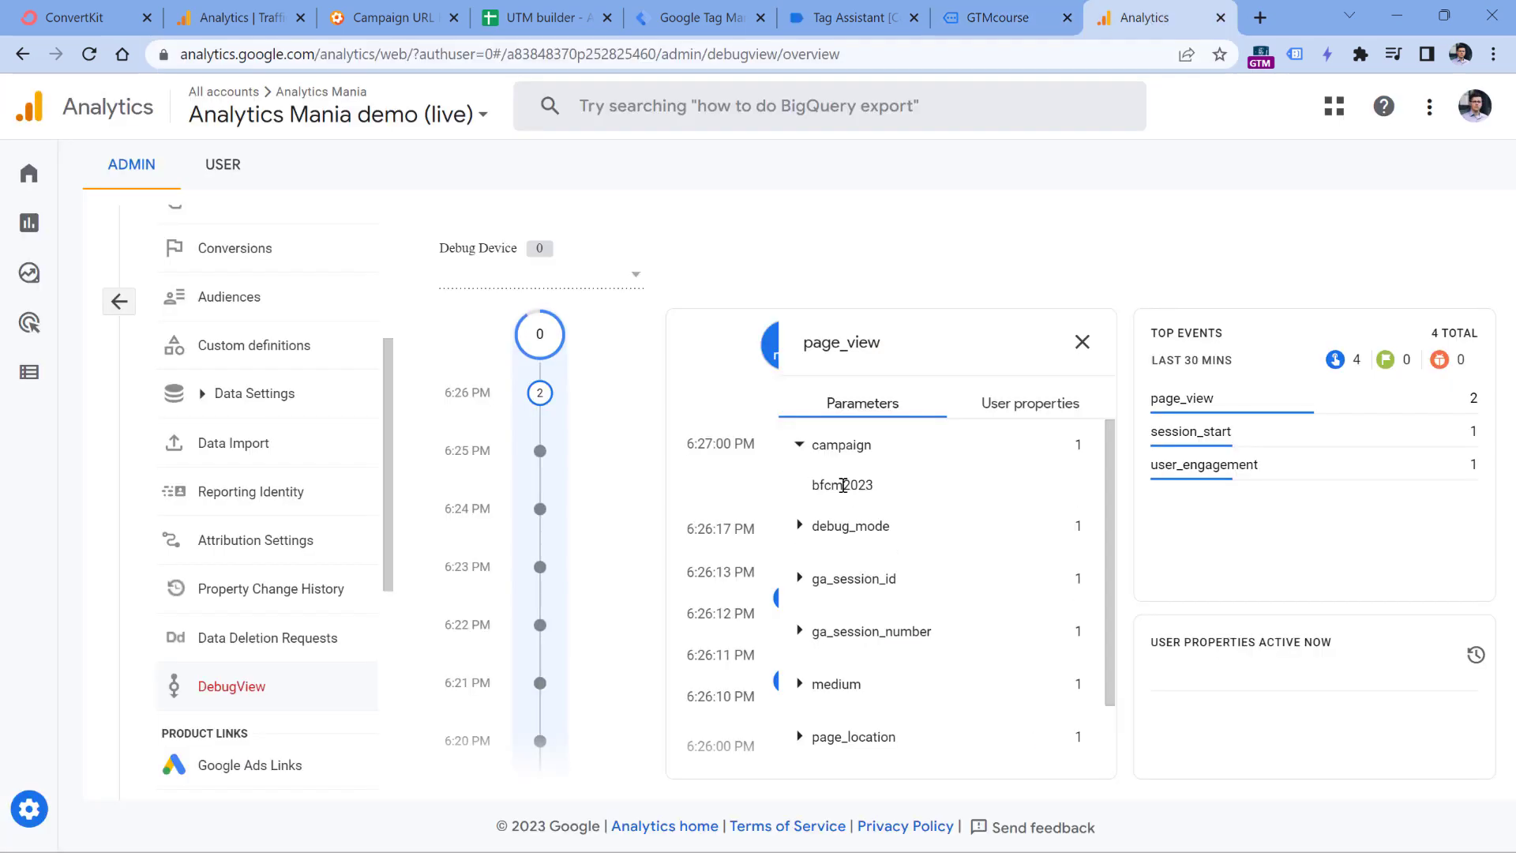
left_click(803, 683)
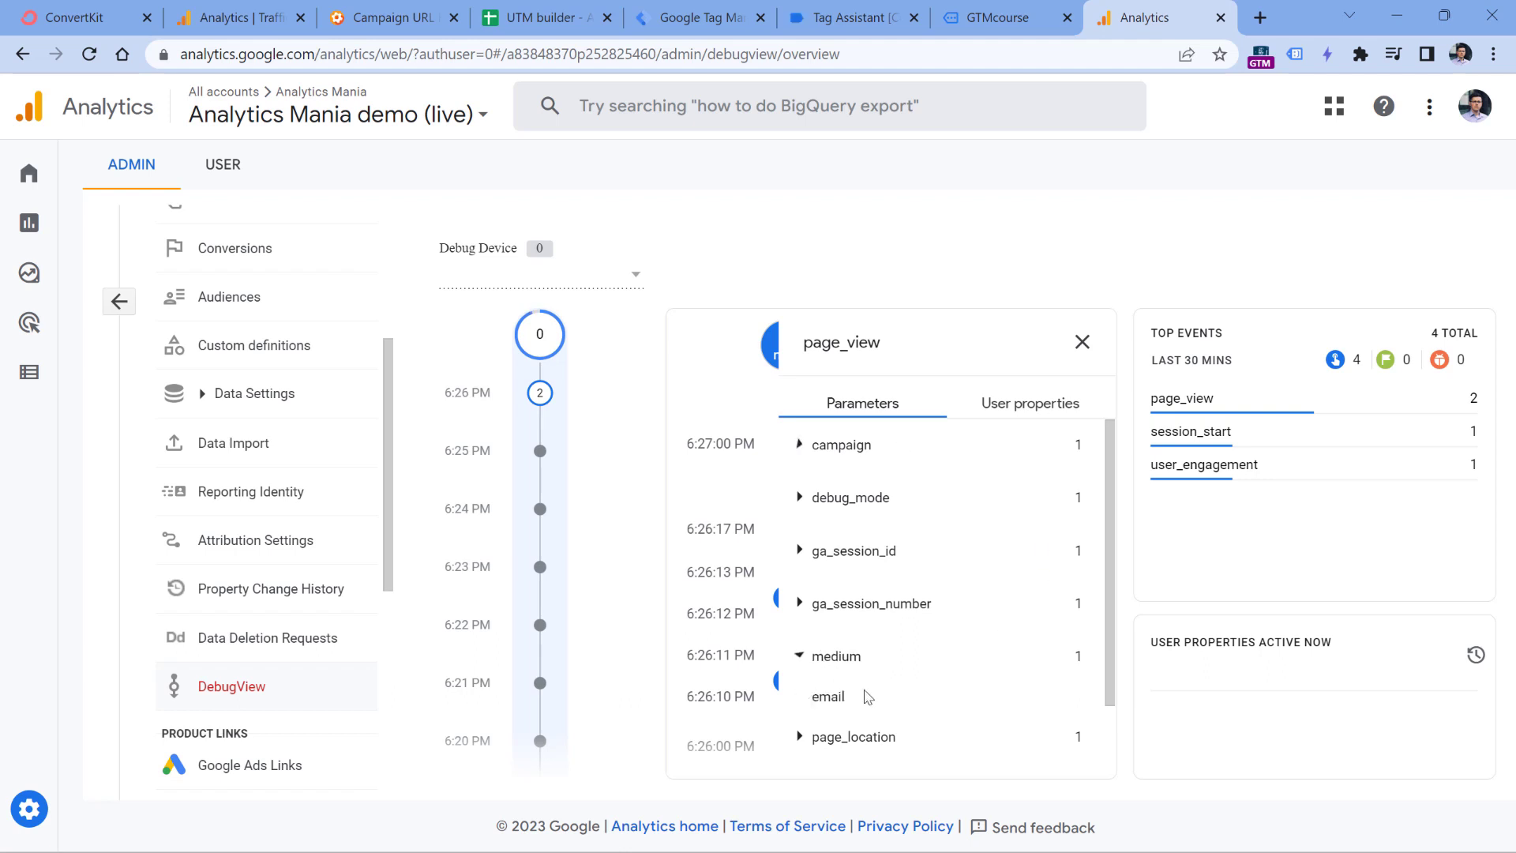
scroll(888, 671, "down", 1)
left_click(809, 752)
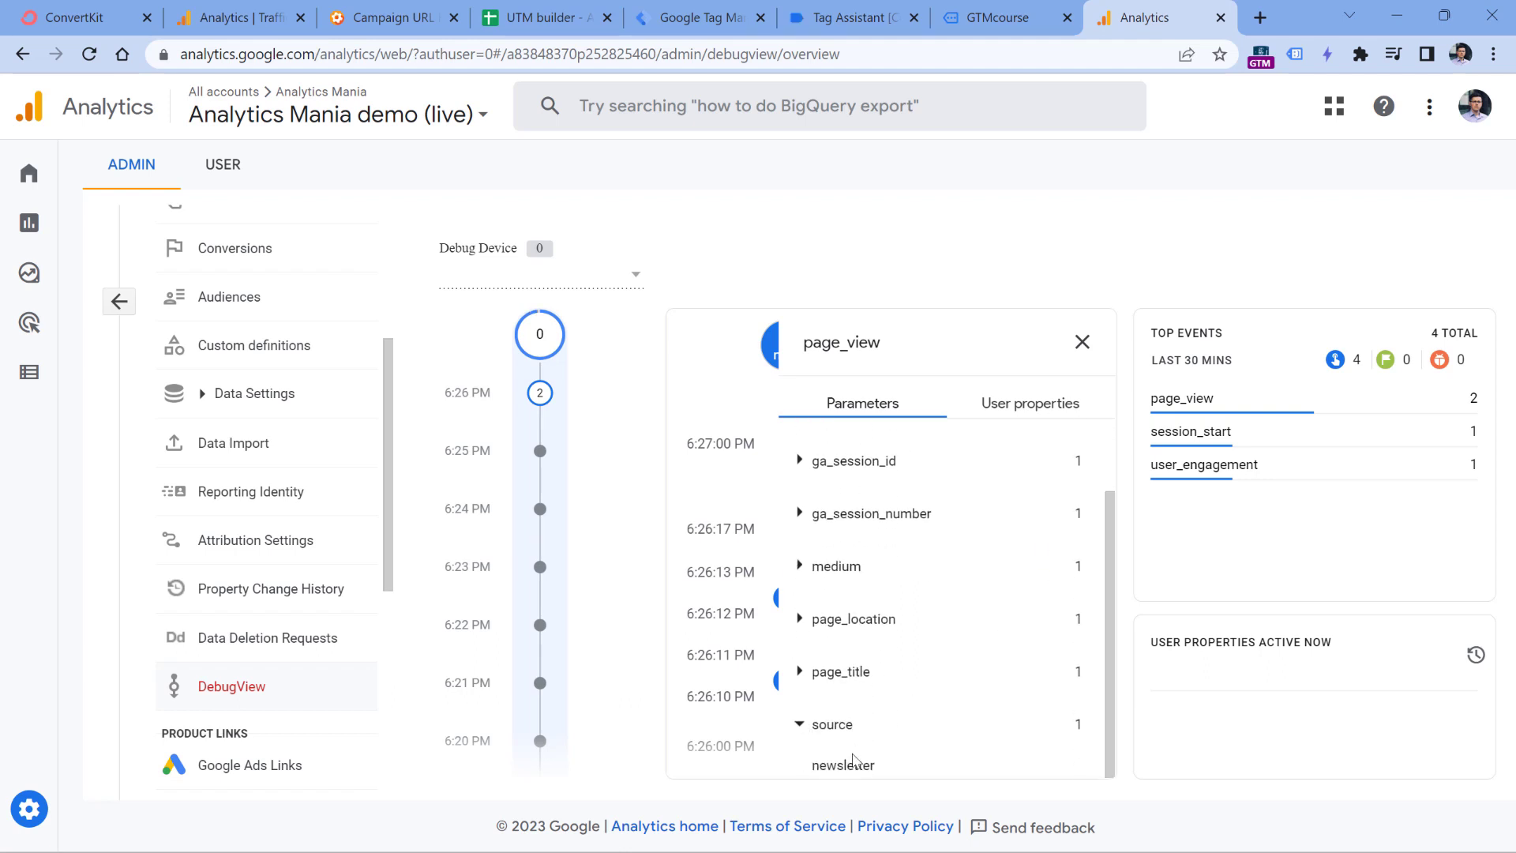
left_click(967, 287)
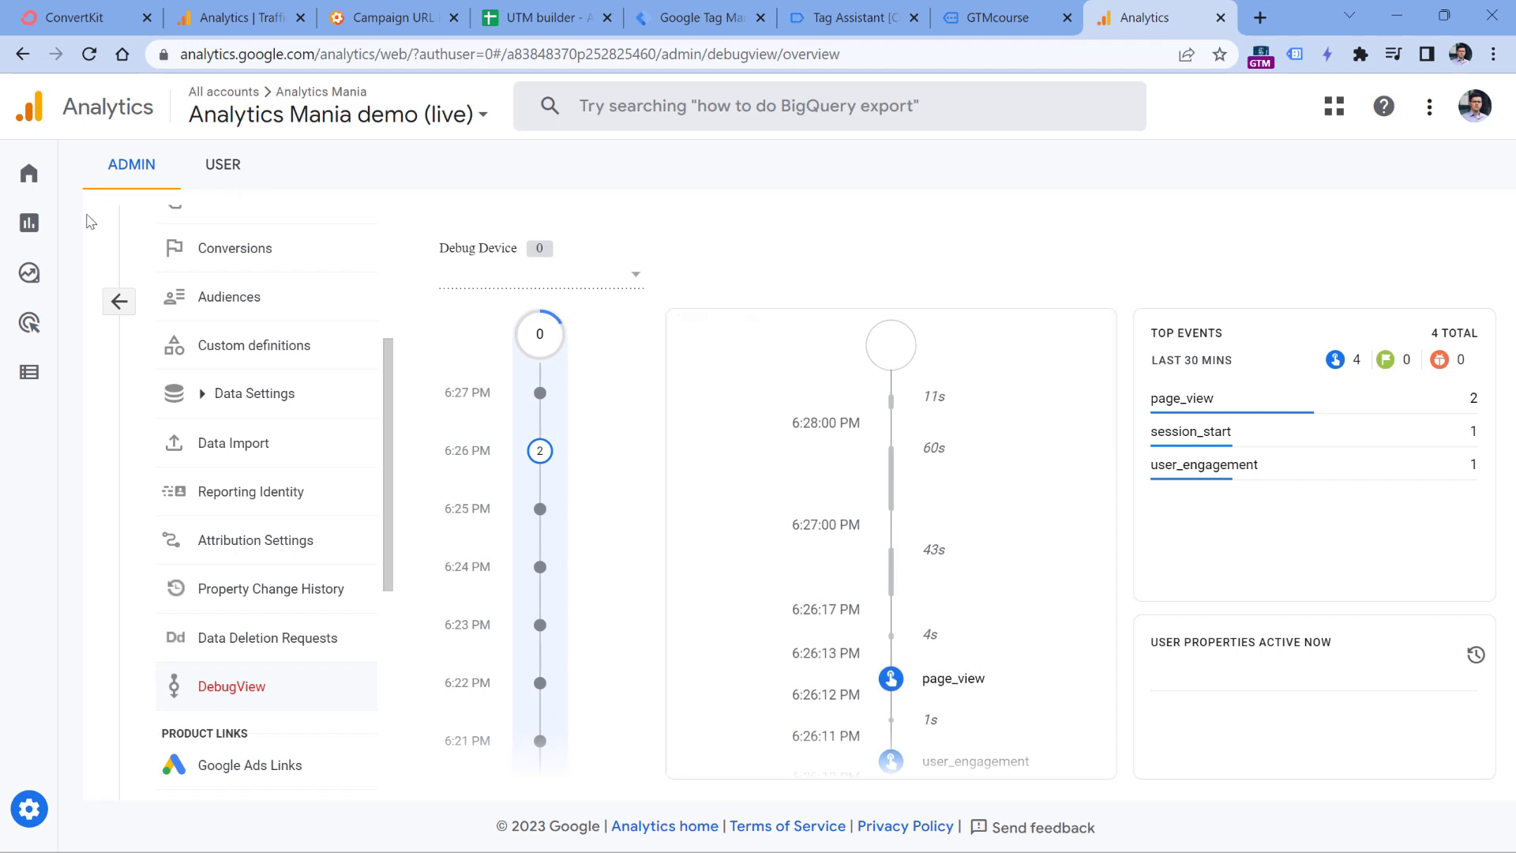
- Open the Traffic acquisition report with rows by Session source / medium
left_click(63, 229)
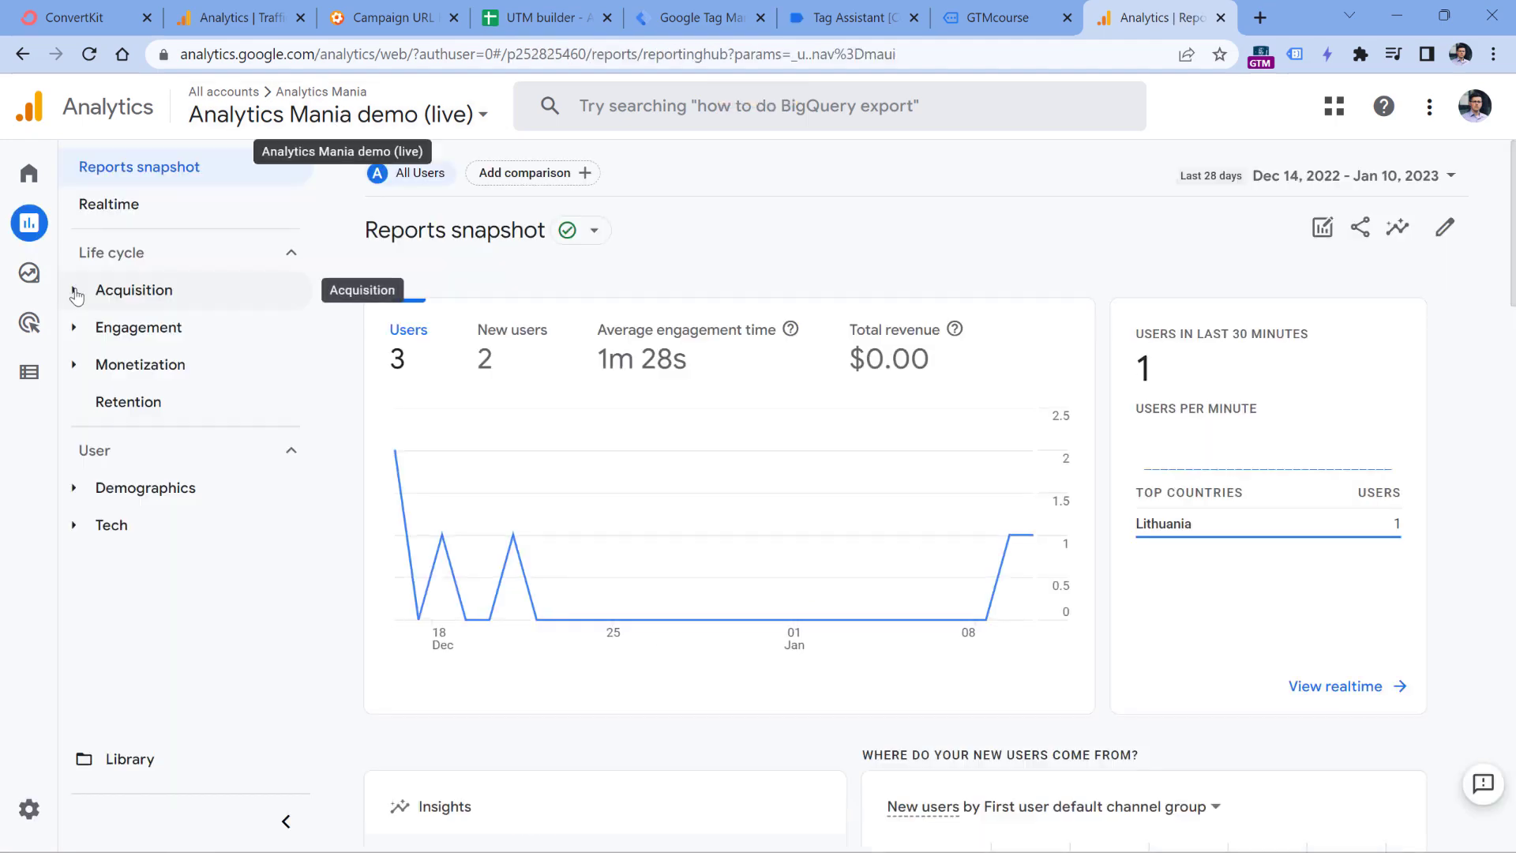
left_click(76, 286)
left_click(197, 402)
scroll(560, 426, "down", 3)
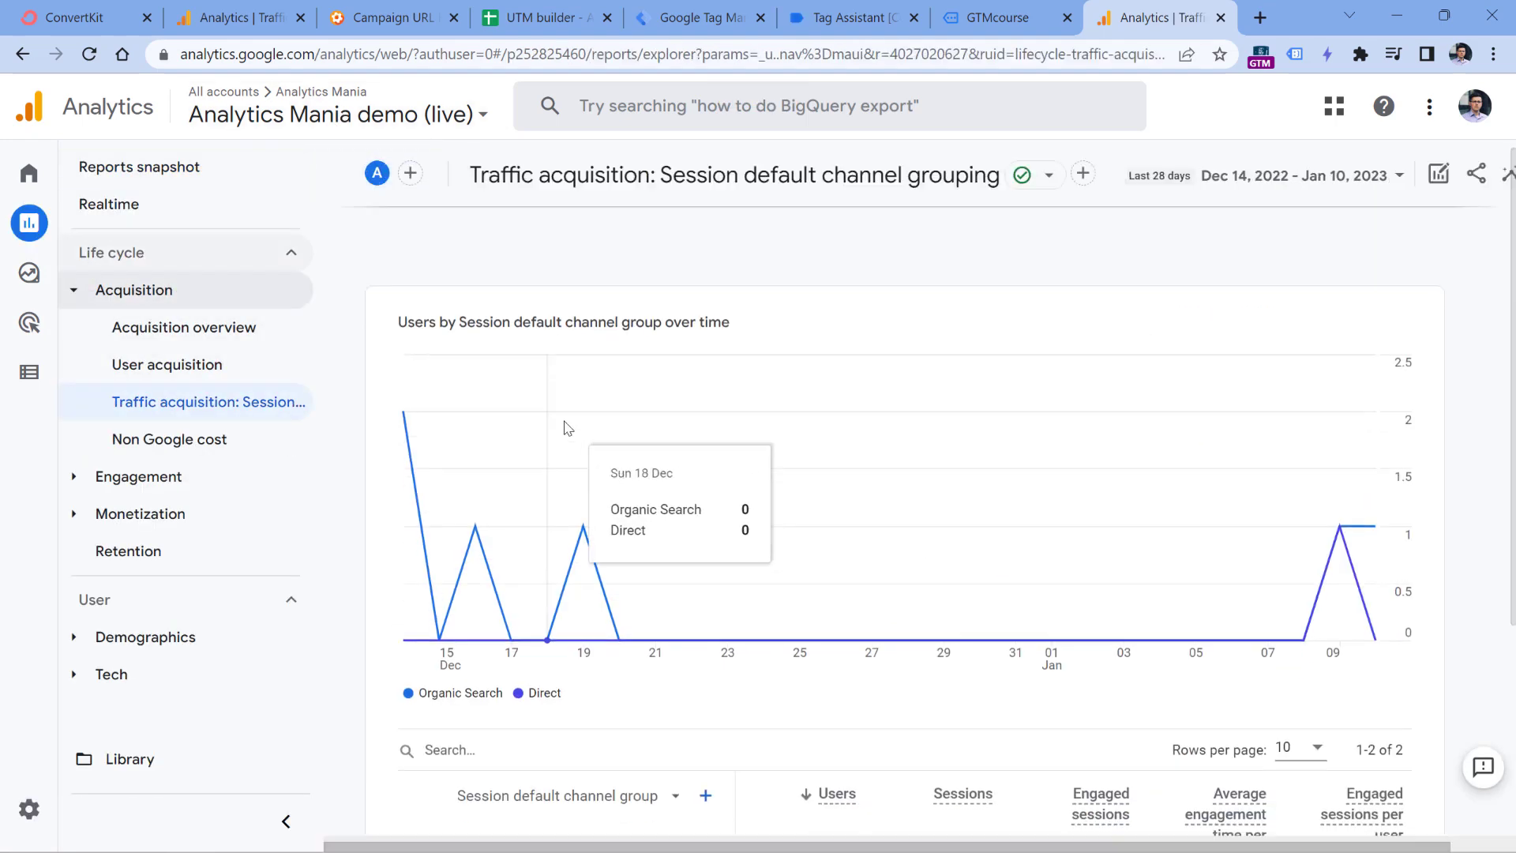
left_click(560, 618)
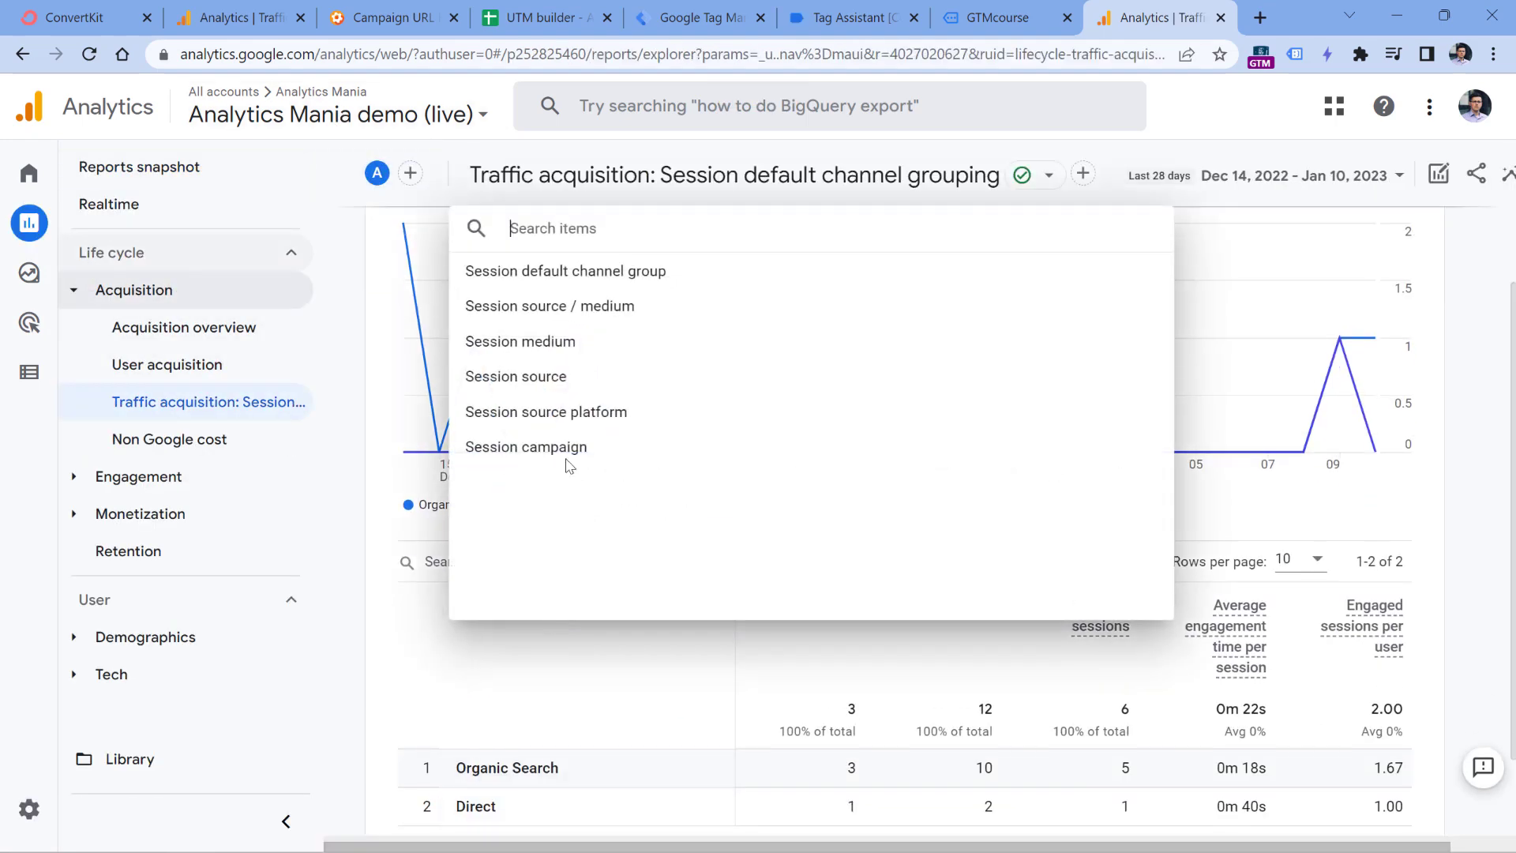
left_click(550, 308)
scroll(502, 662, "down", 2)
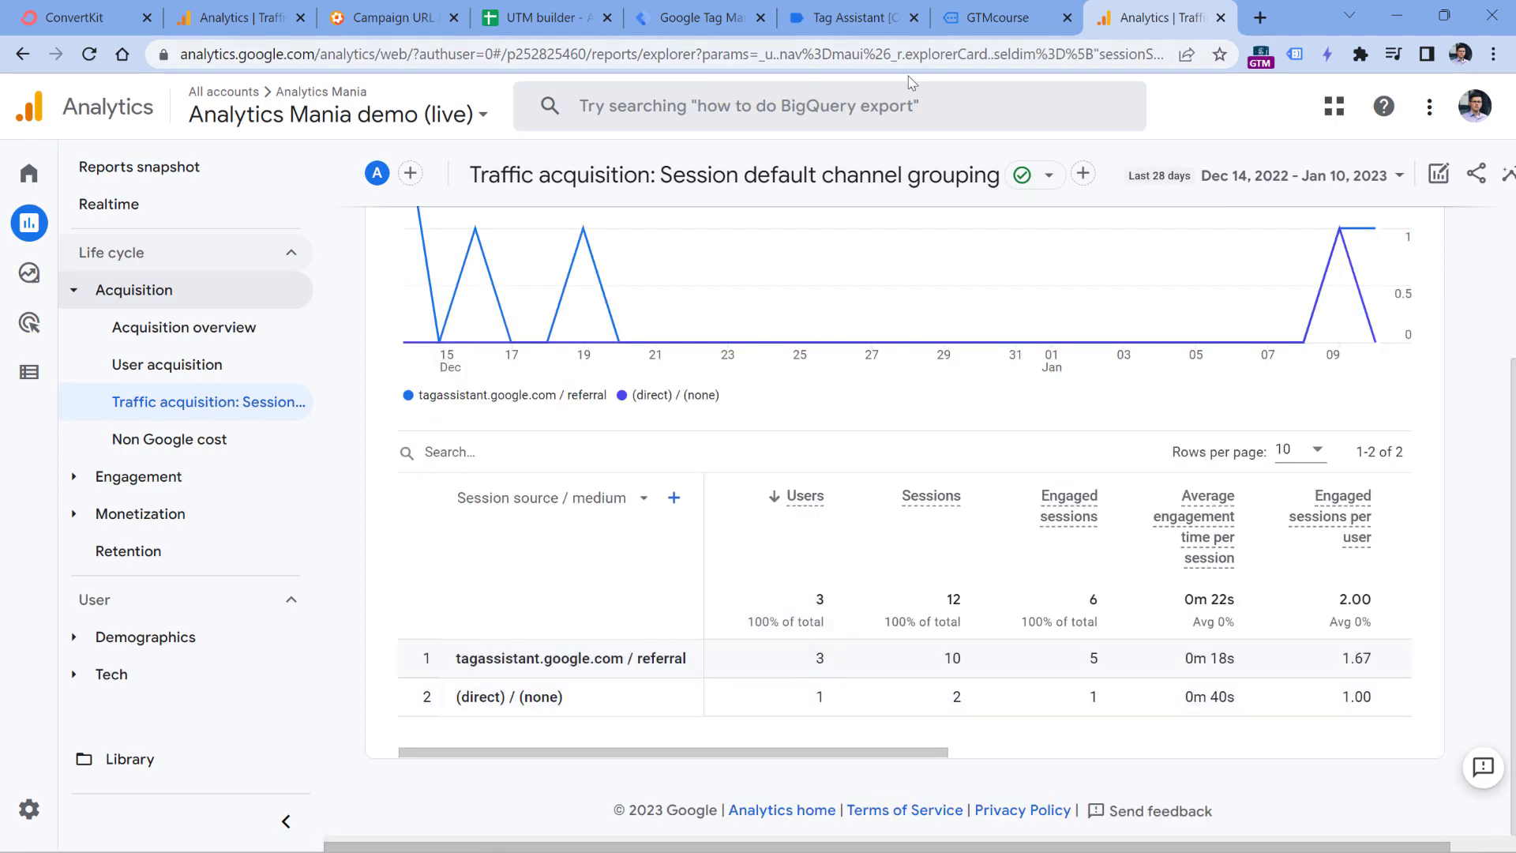
- Add Session campaign as a secondary dimension by searching 'sess'
left_click(997, 17)
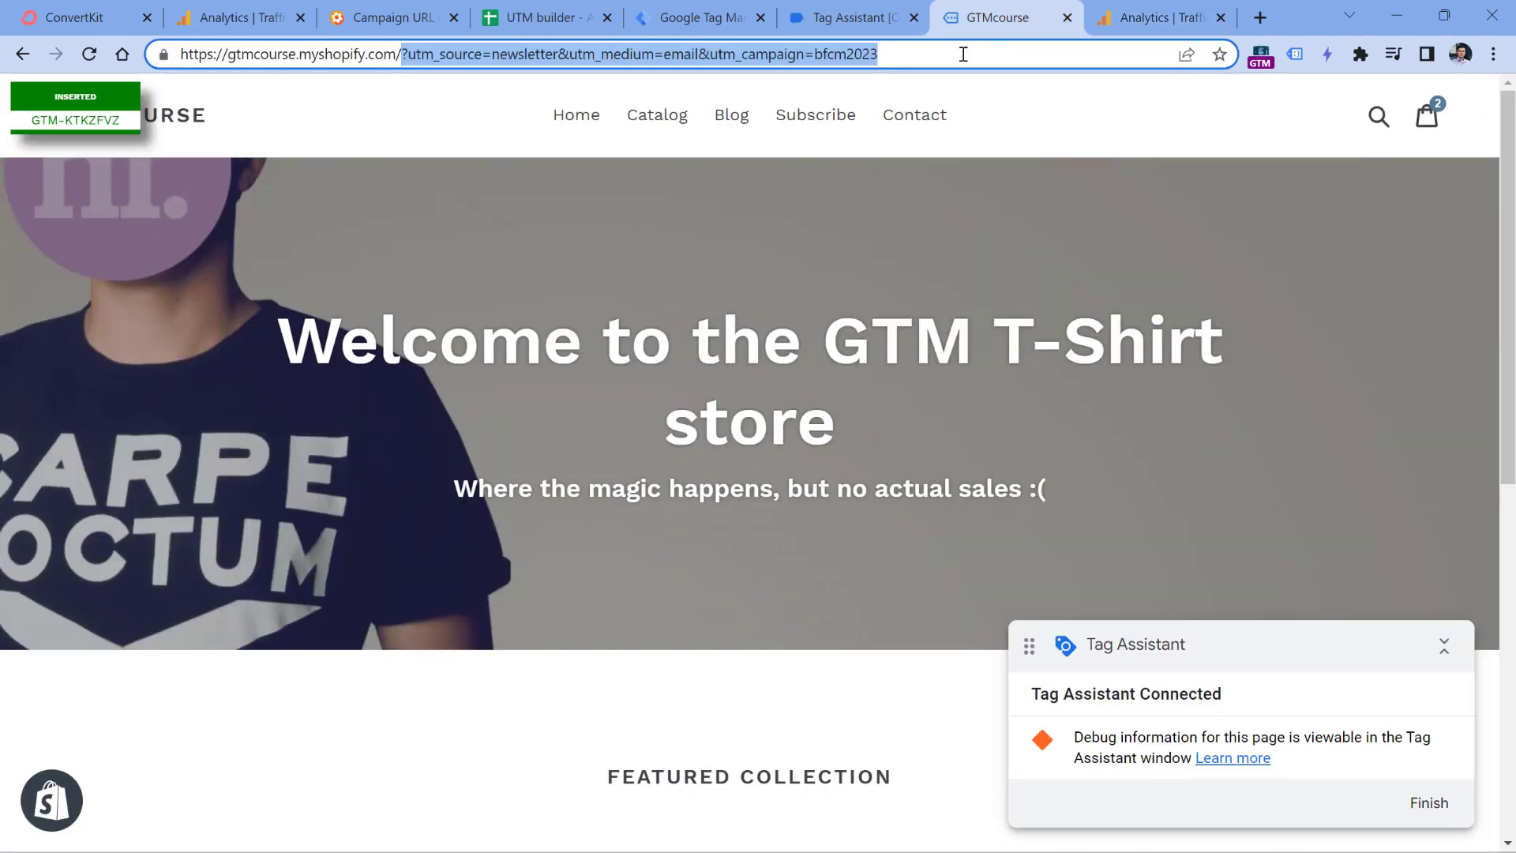
left_click(508, 55)
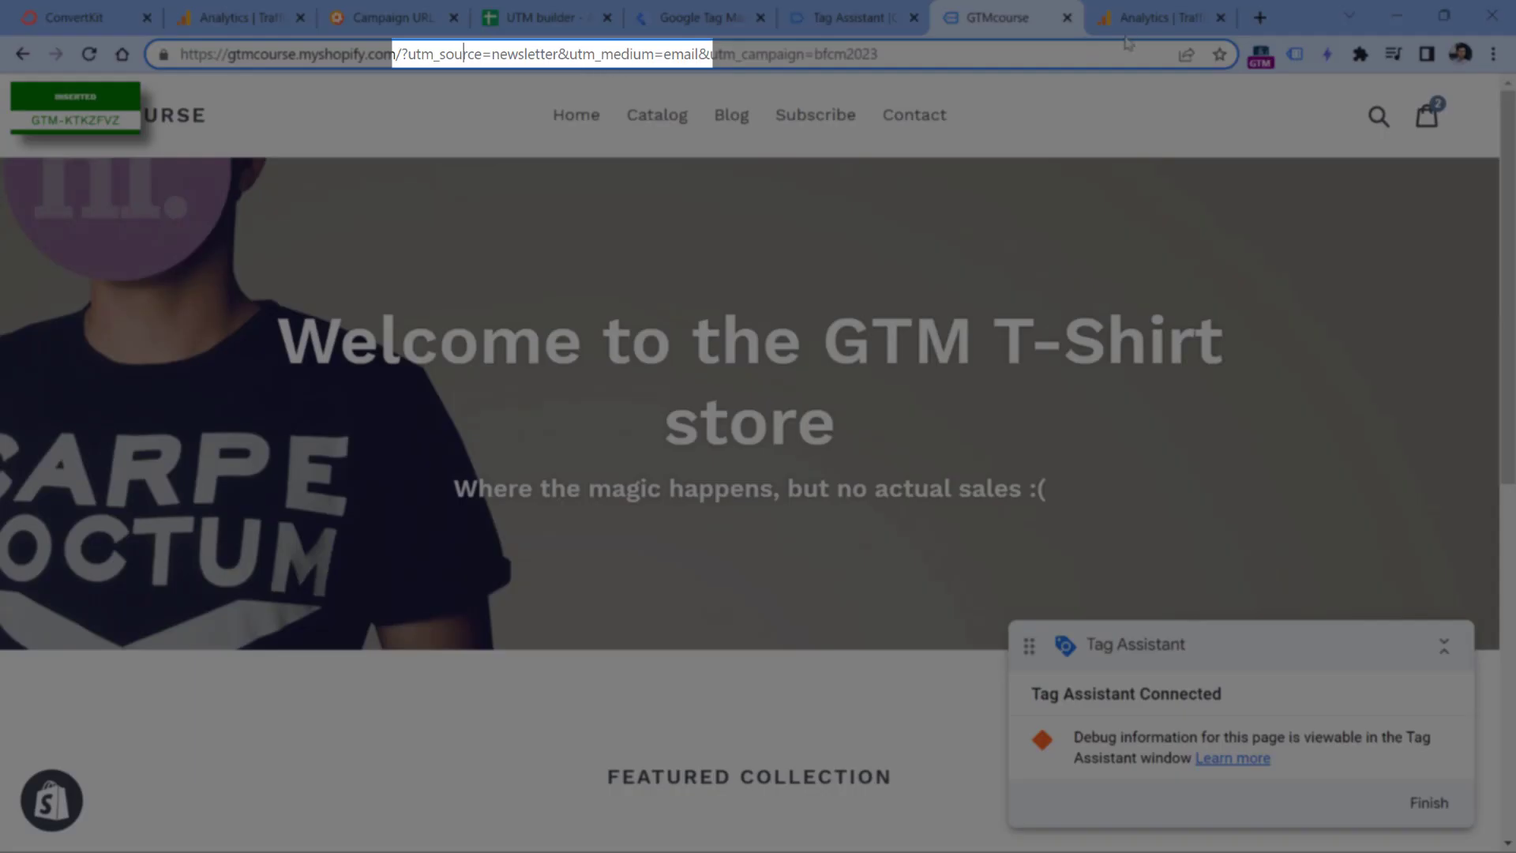
left_click(1152, 19)
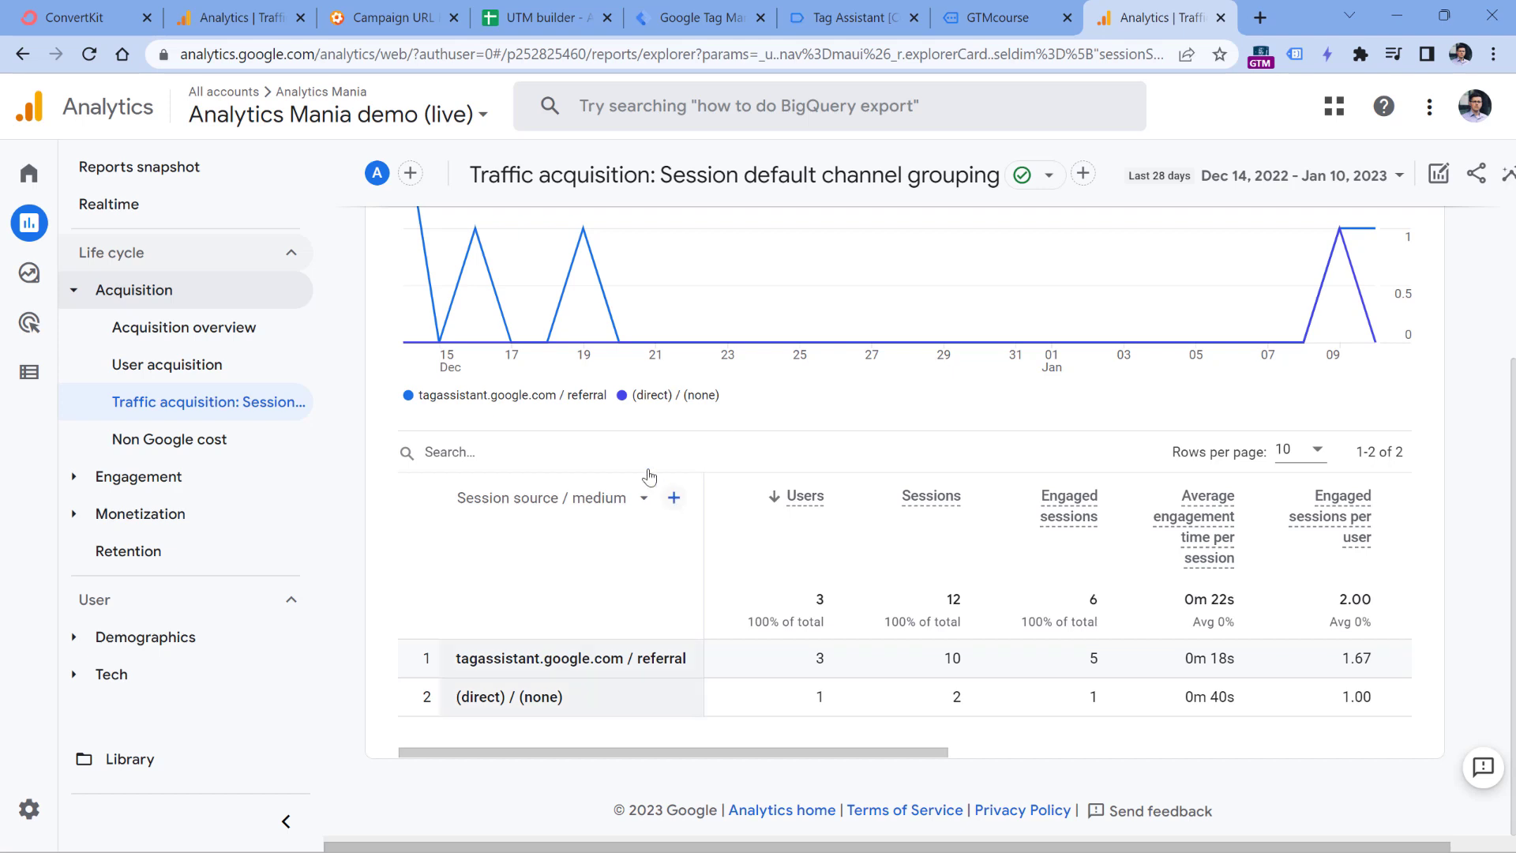
left_click(674, 498)
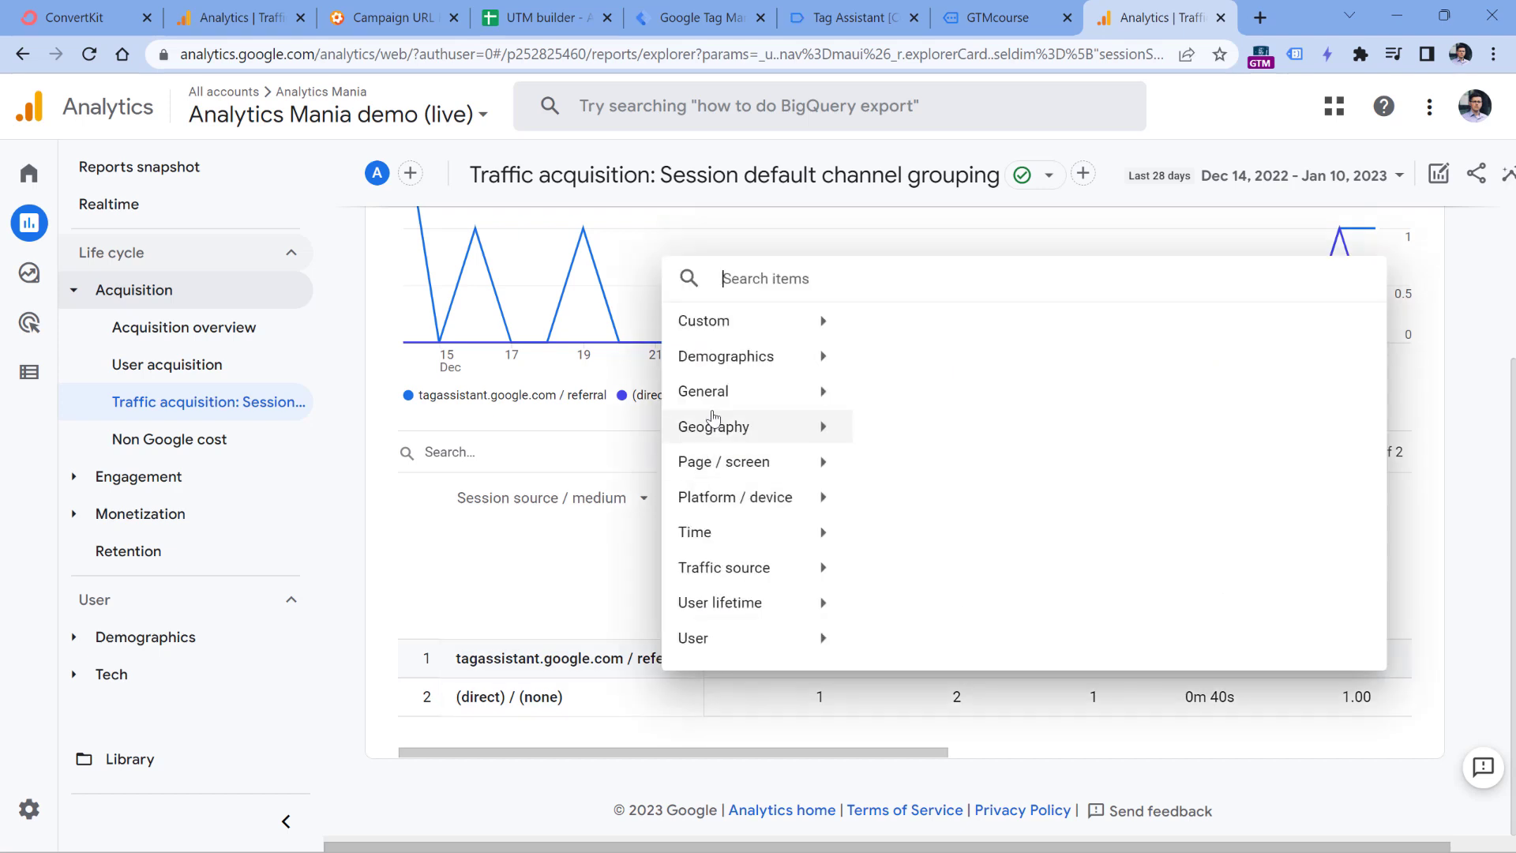
type("sess")
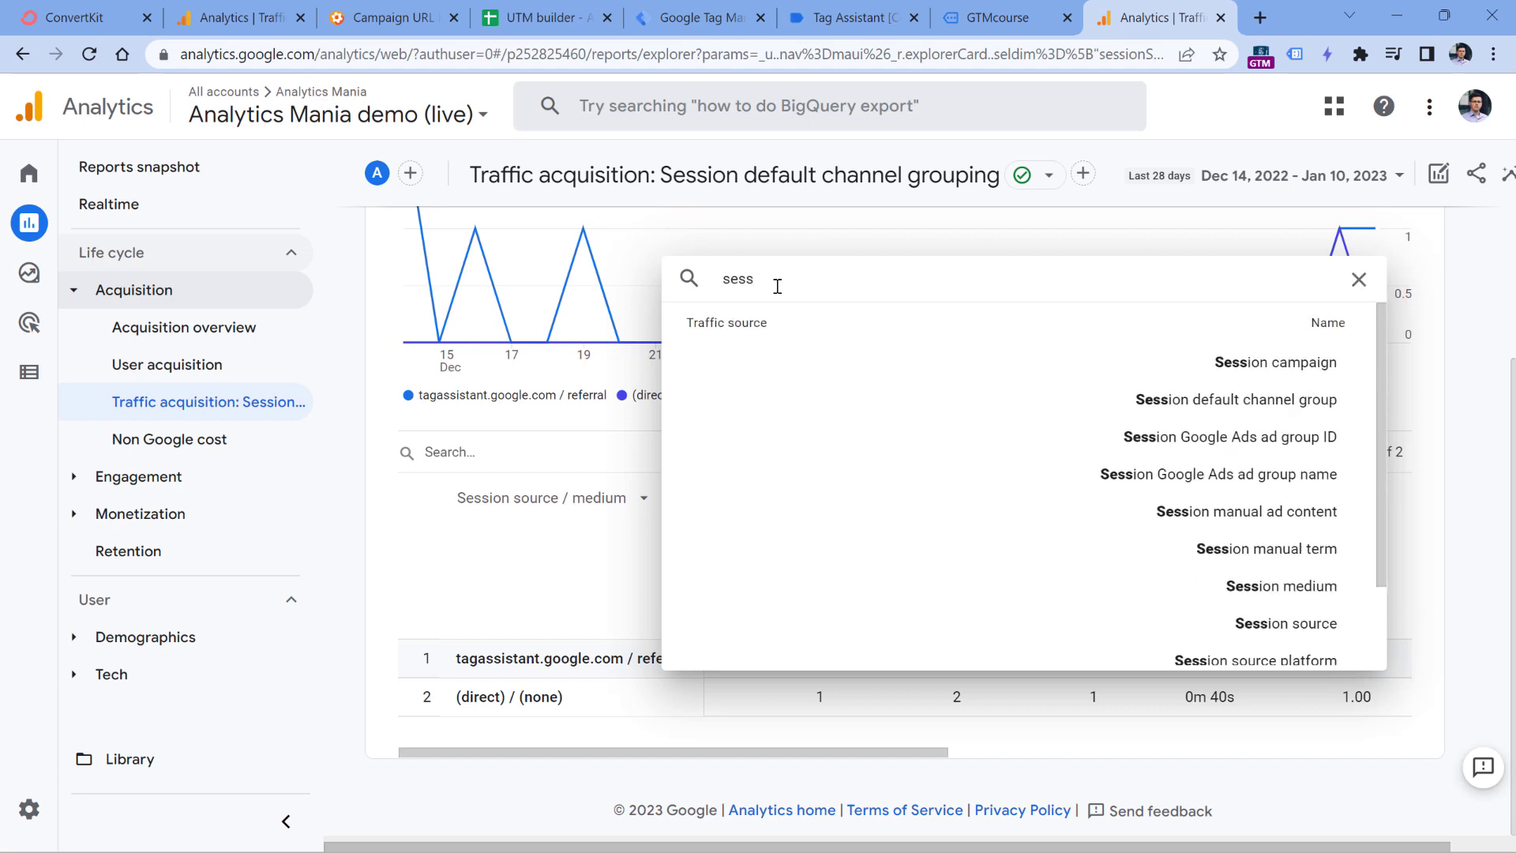
left_click(1220, 362)
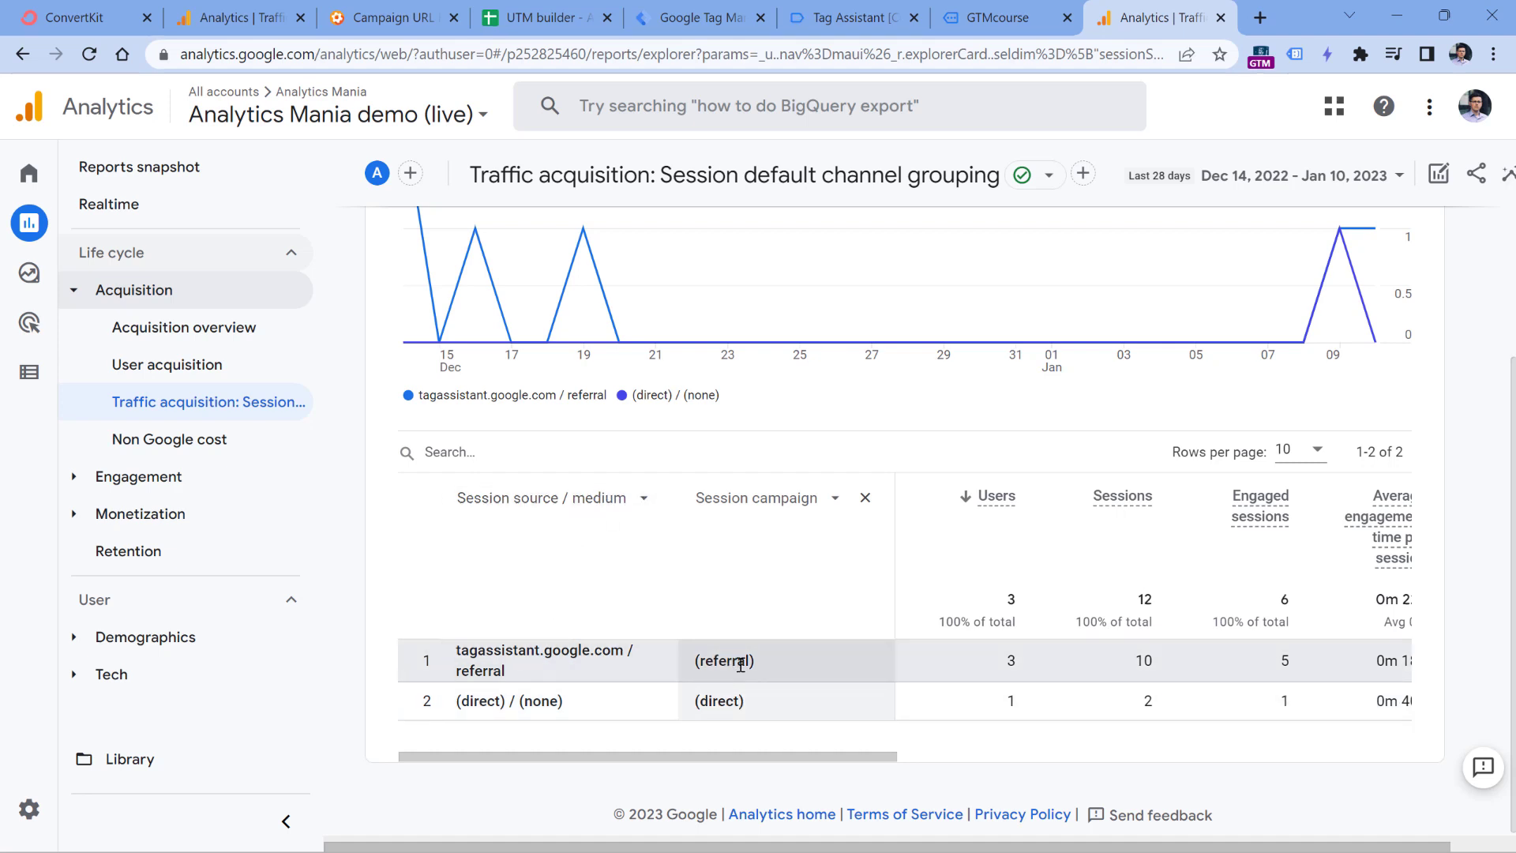
- In the merchandise demo property, add Session campaign as a secondary dimension
left_click(246, 19)
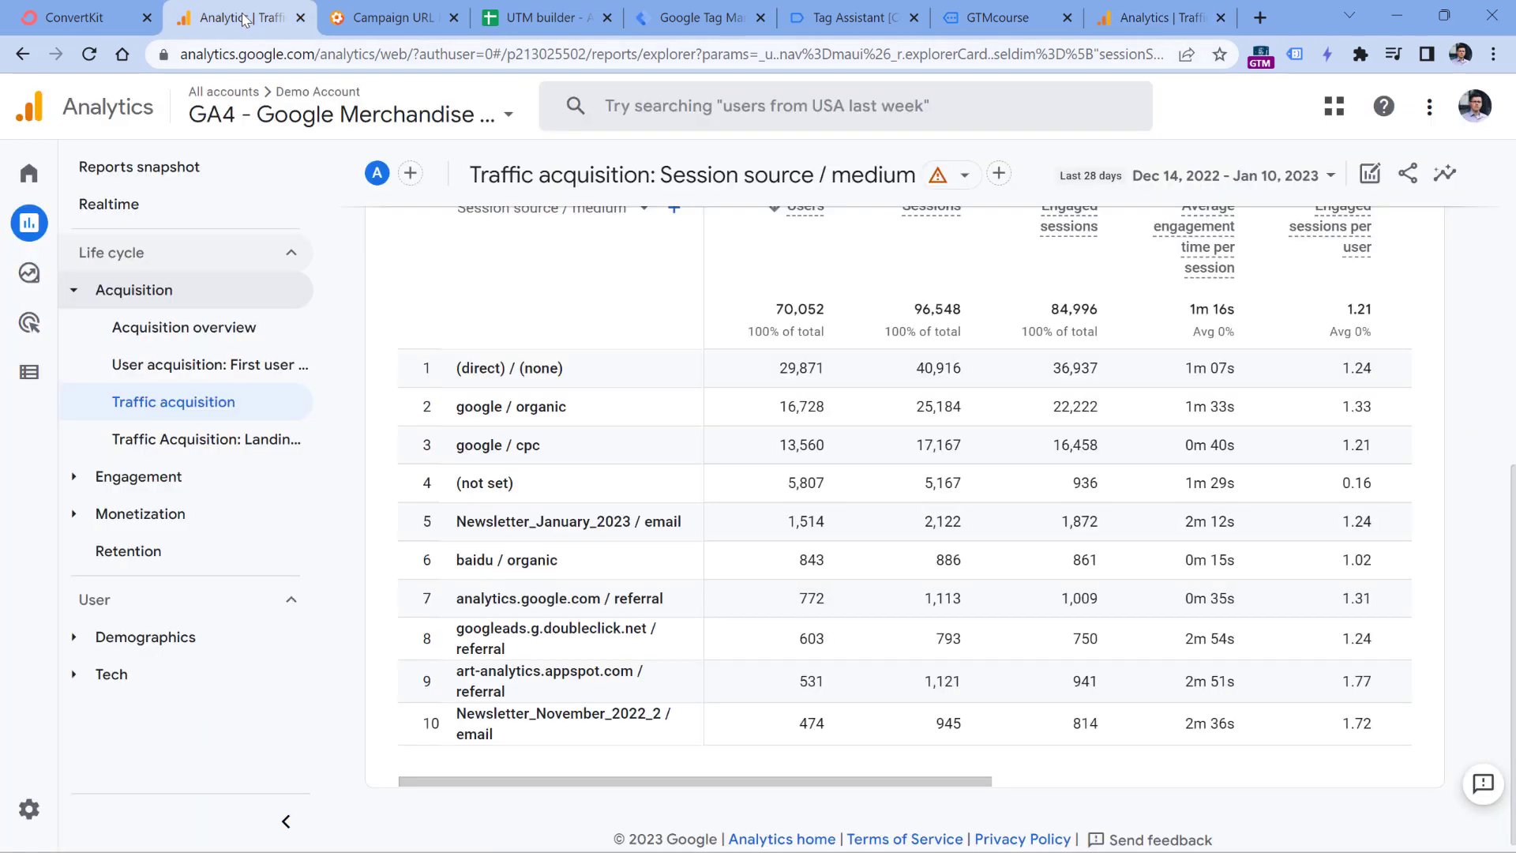
mouse_move(55, 229)
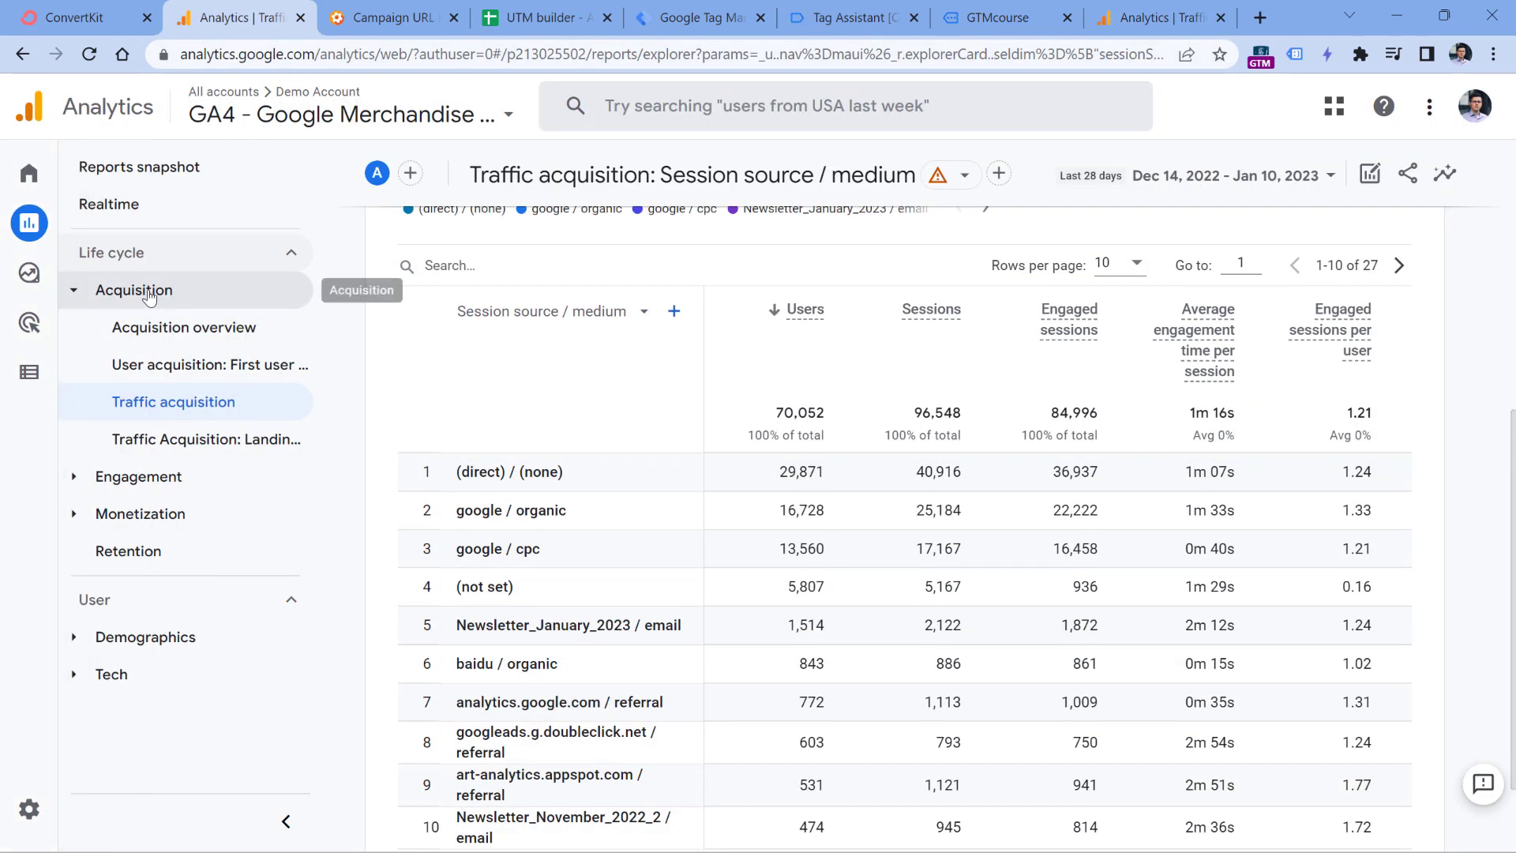
right_click(557, 313)
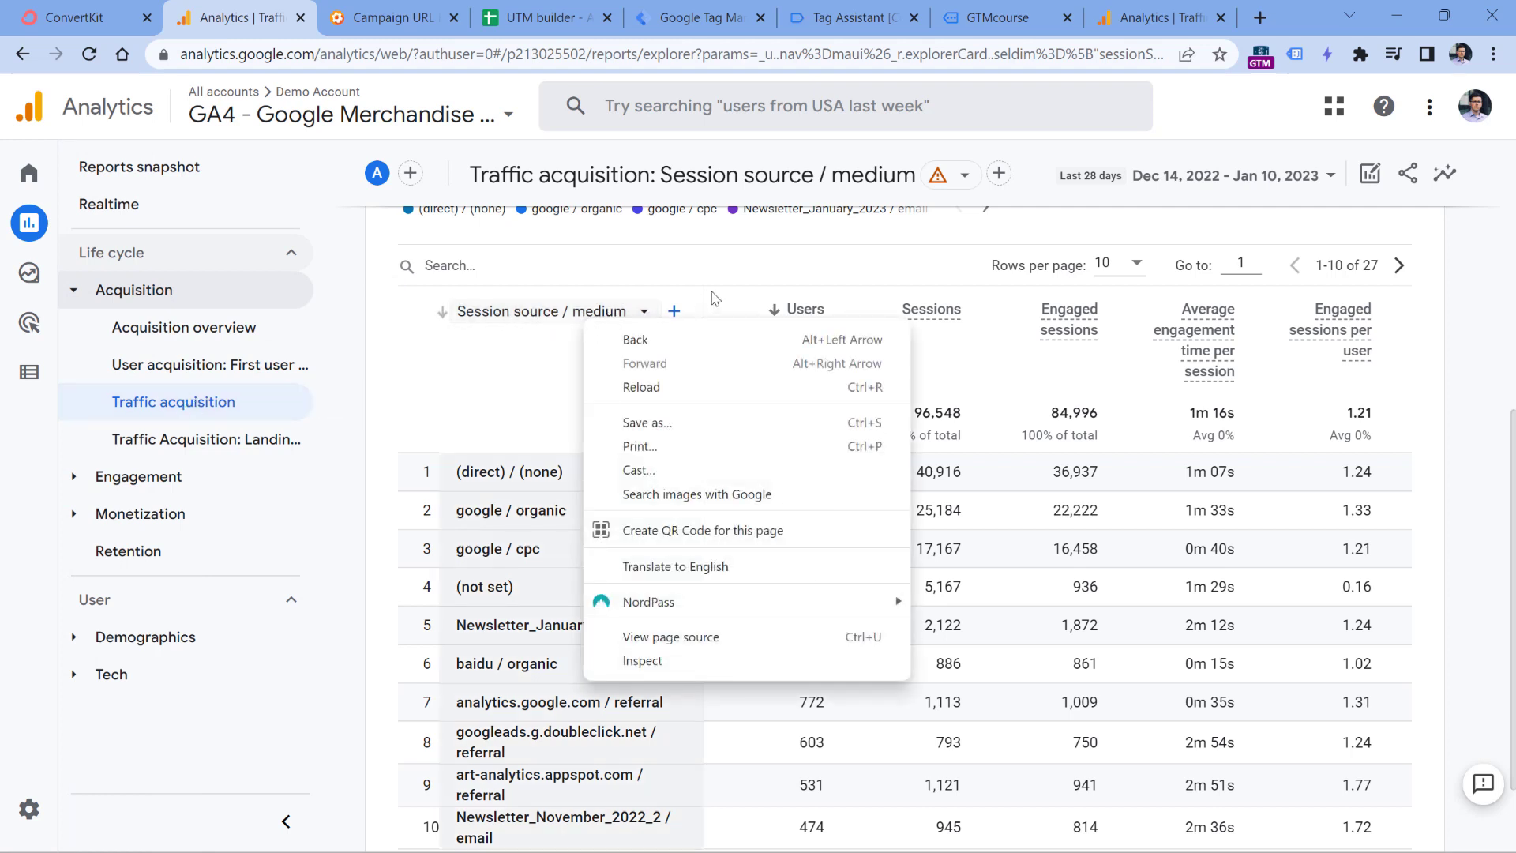
left_click(1466, 305)
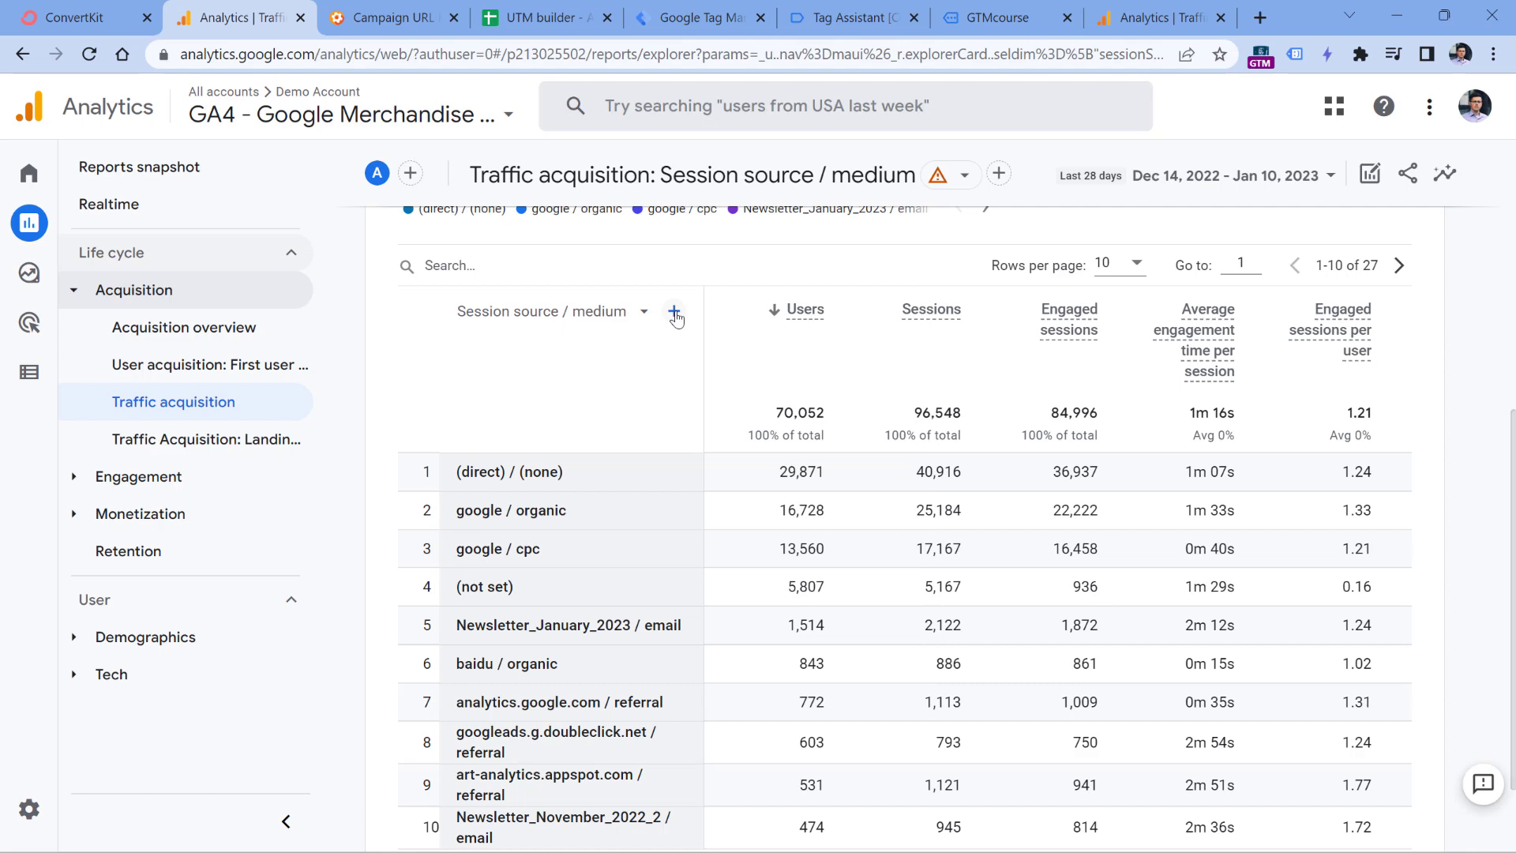
left_click(675, 313)
type("sess")
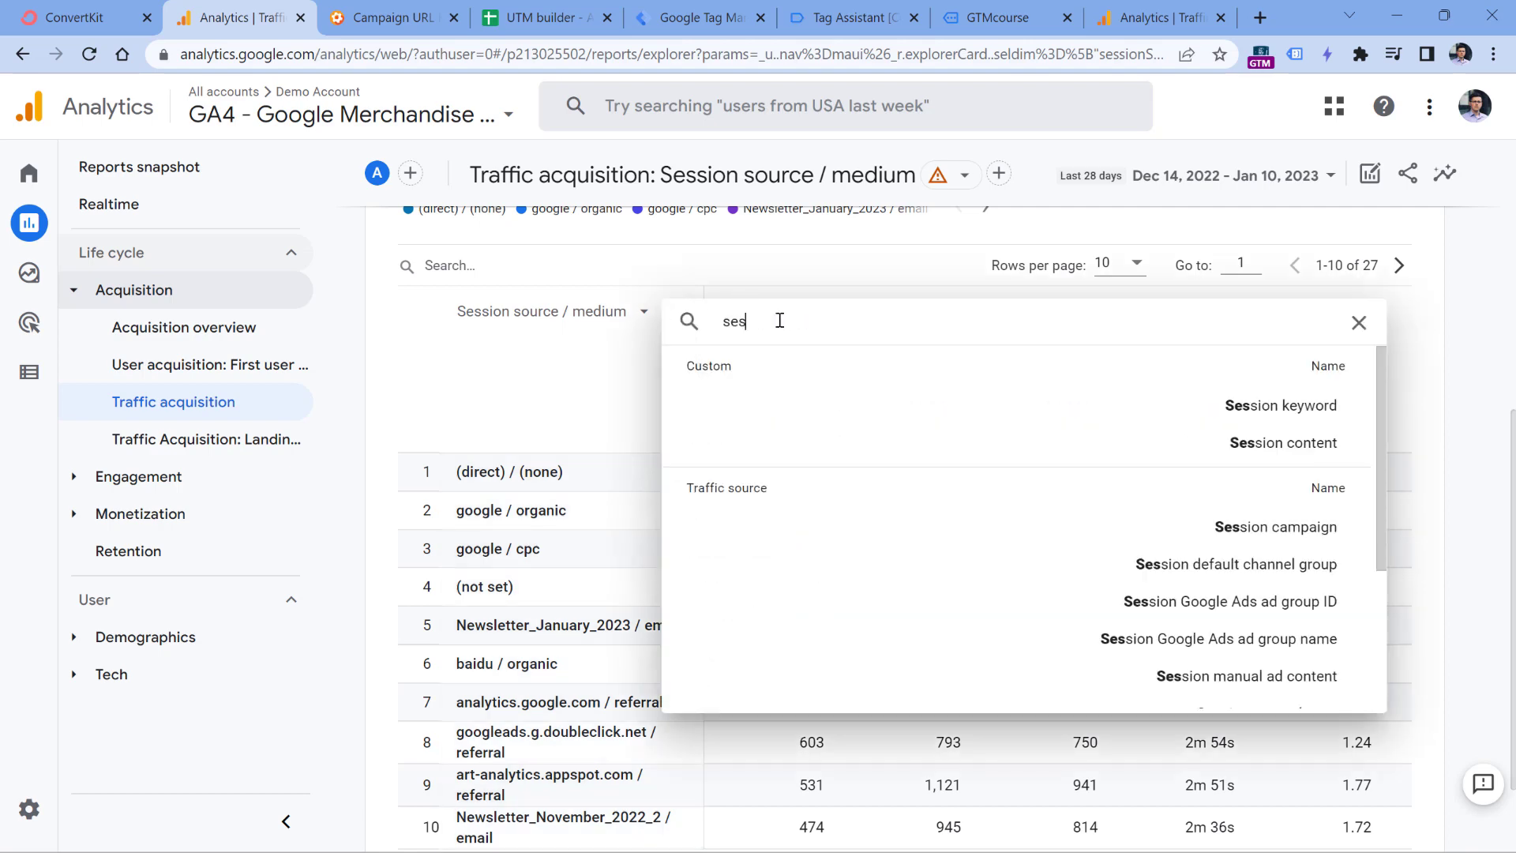
left_click(1242, 525)
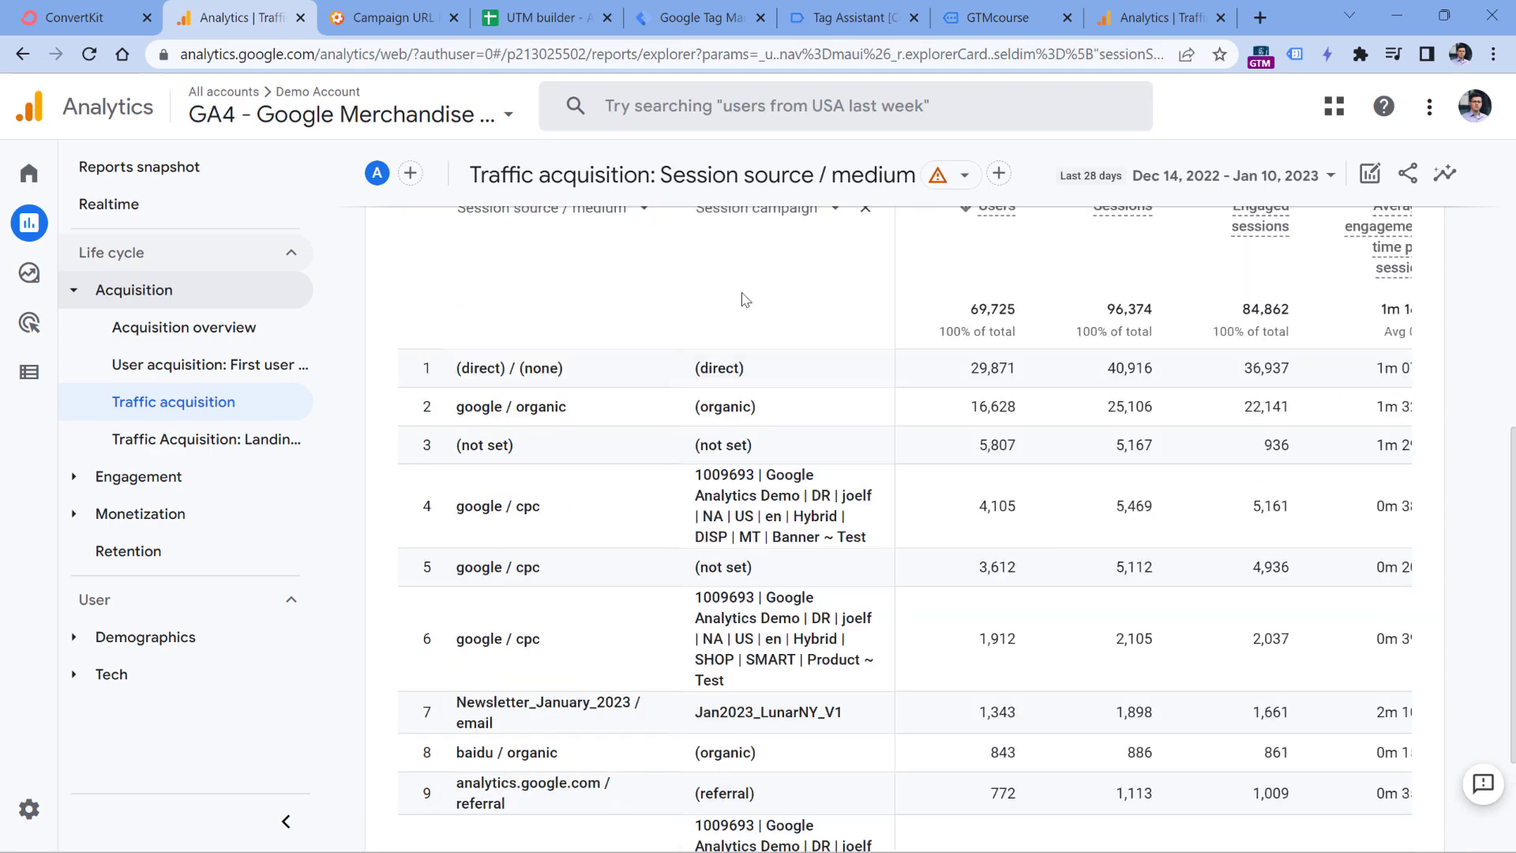
- Filter the table to 'email' rows and scroll across to the revenue columns
scroll(750, 303, "down", 1)
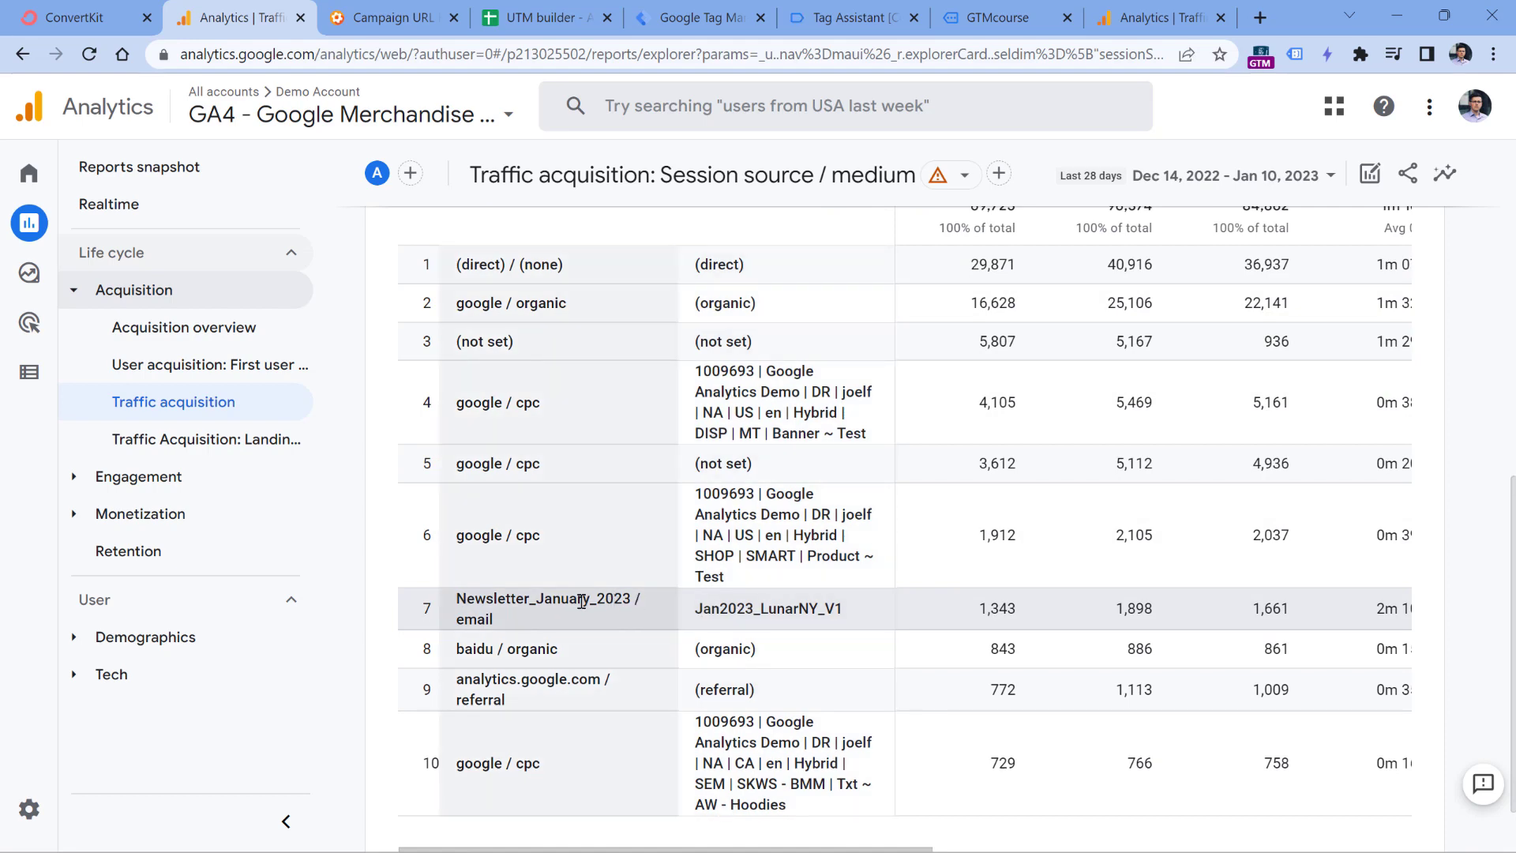
scroll(497, 615, "up", 5)
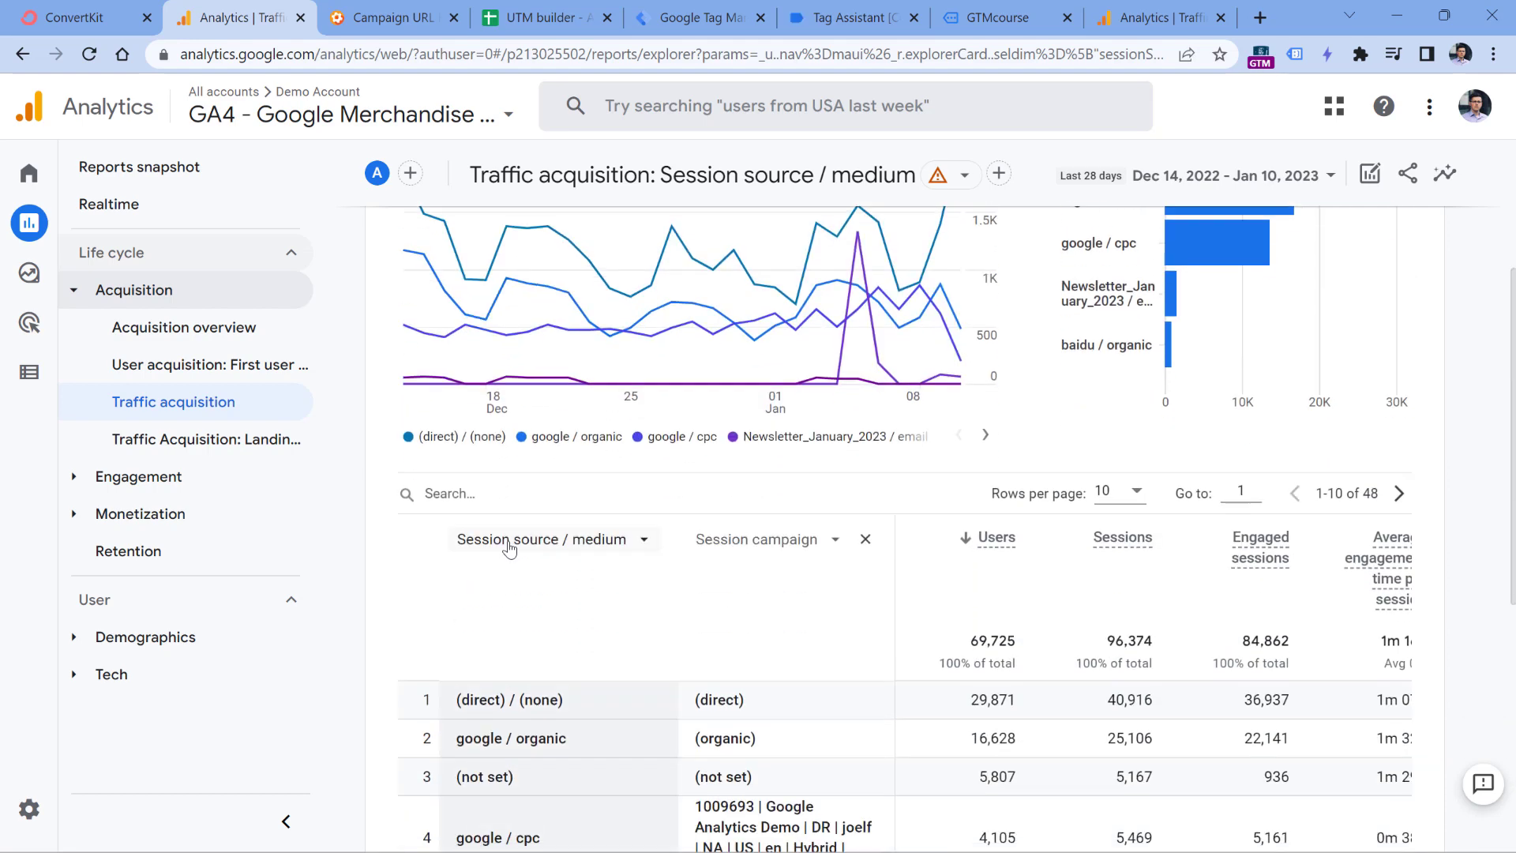
left_click(501, 472)
type("email")
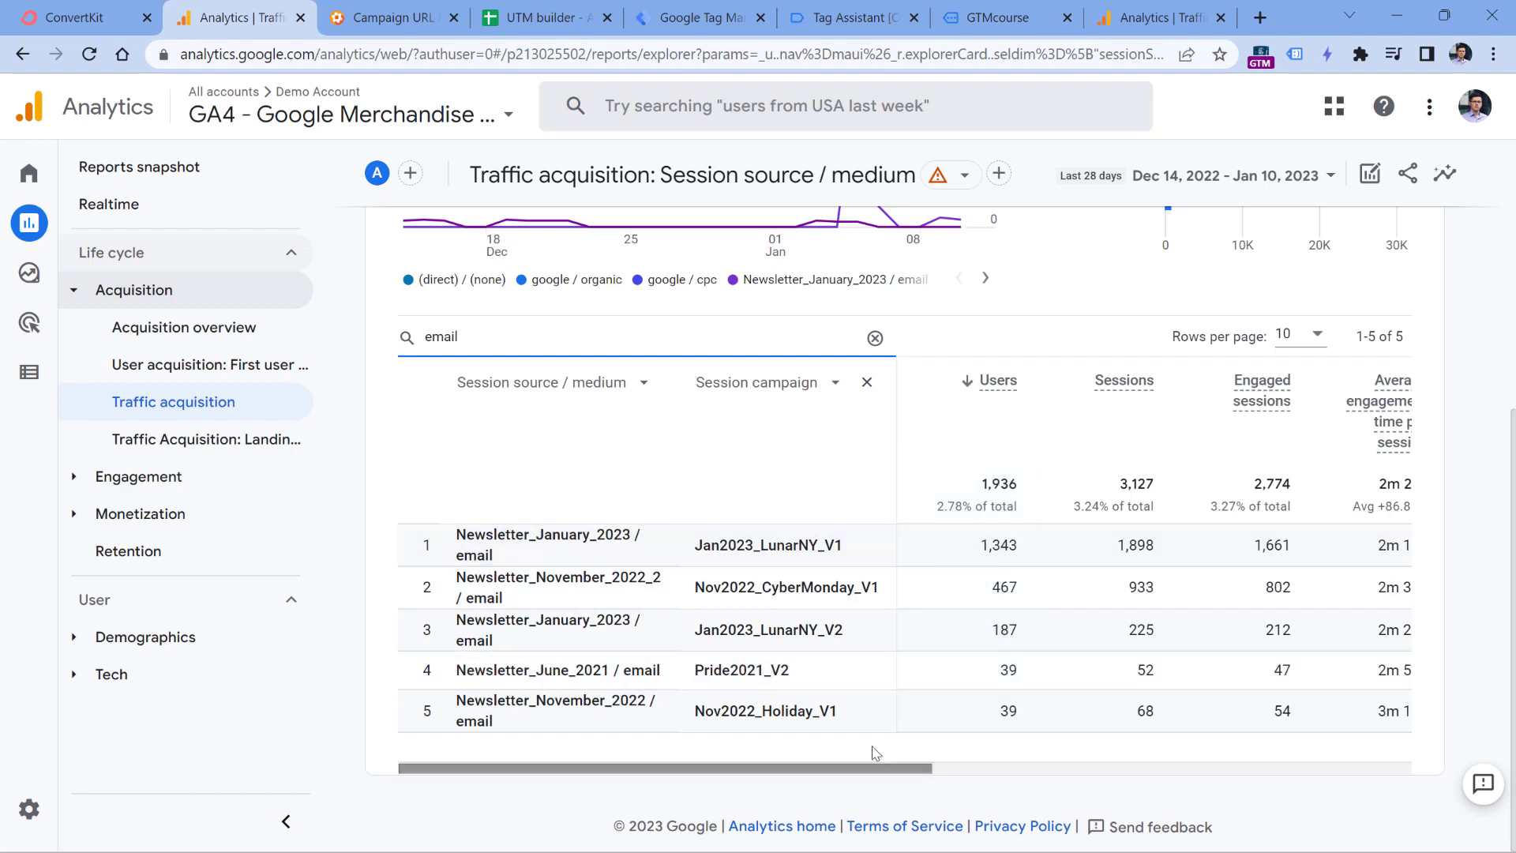
scroll(868, 772, "right", 1)
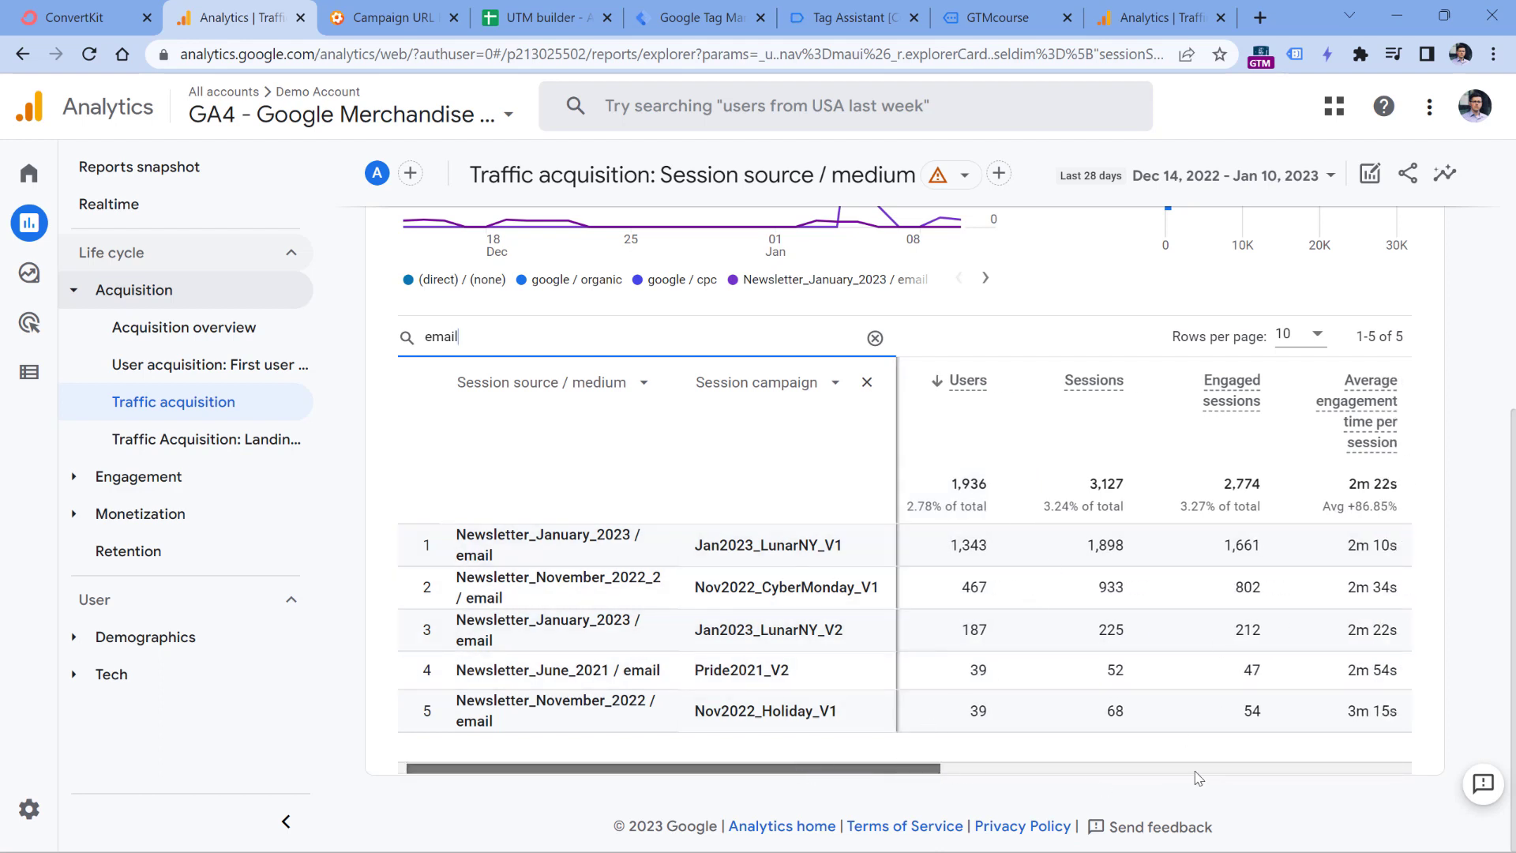
left_click(1003, 767)
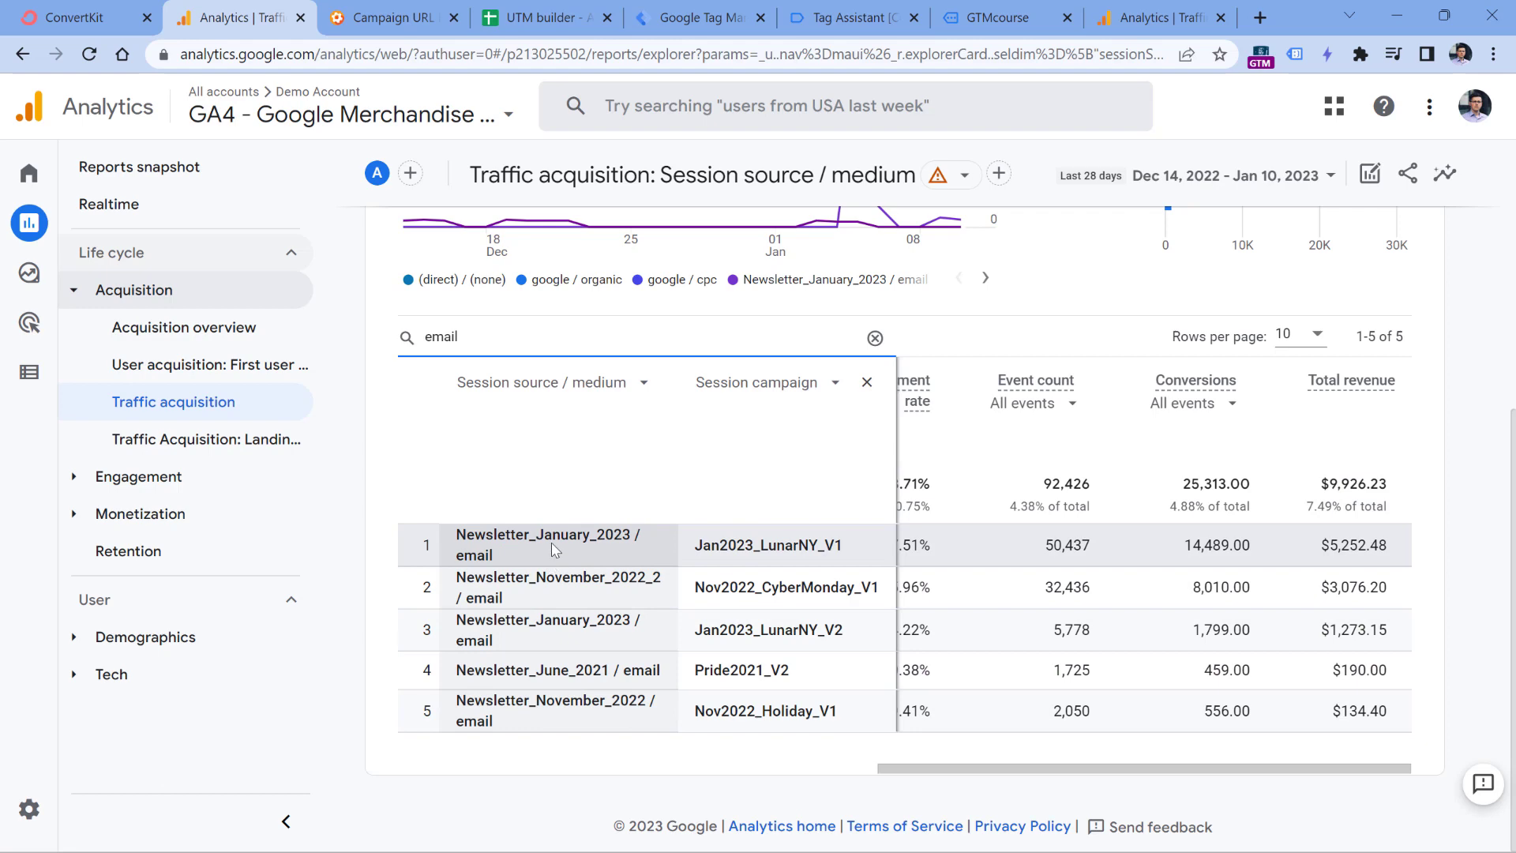
scroll(478, 525, "left", 10)
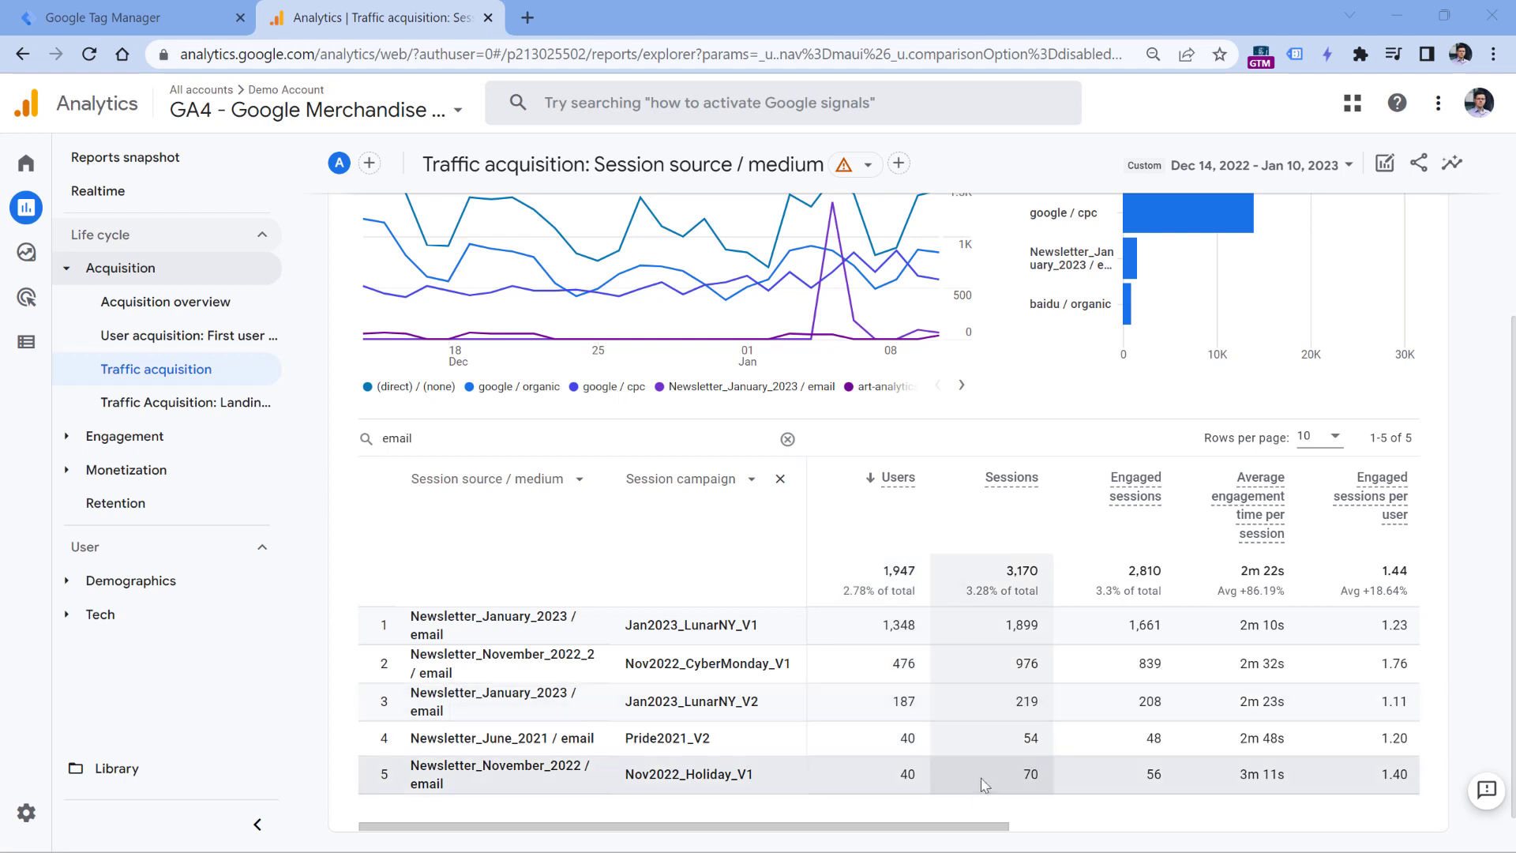
left_click_drag(971, 830, 1407, 827)
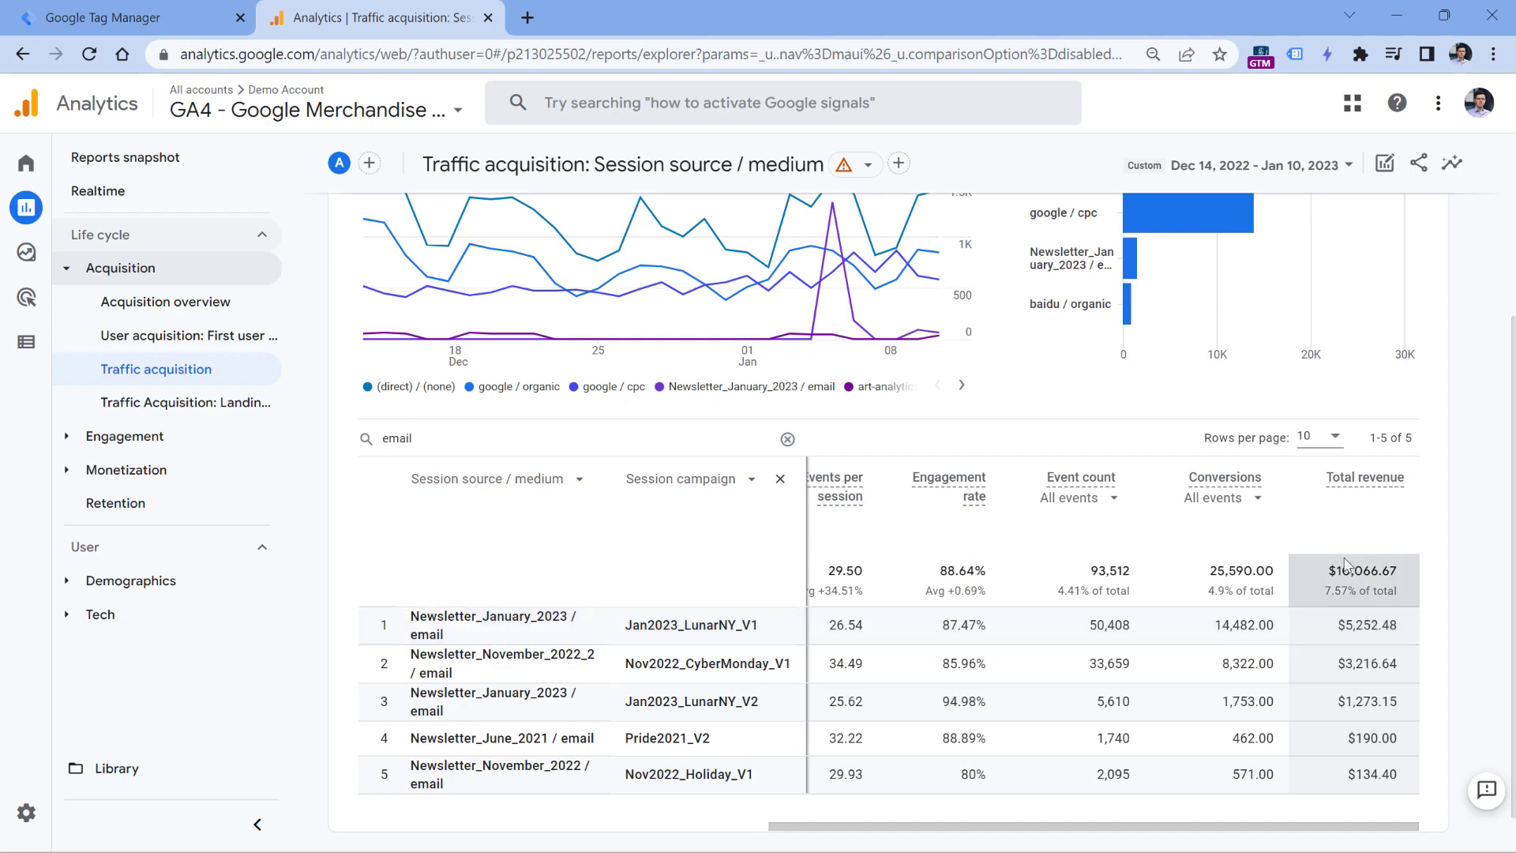
mouse_move(1368, 490)
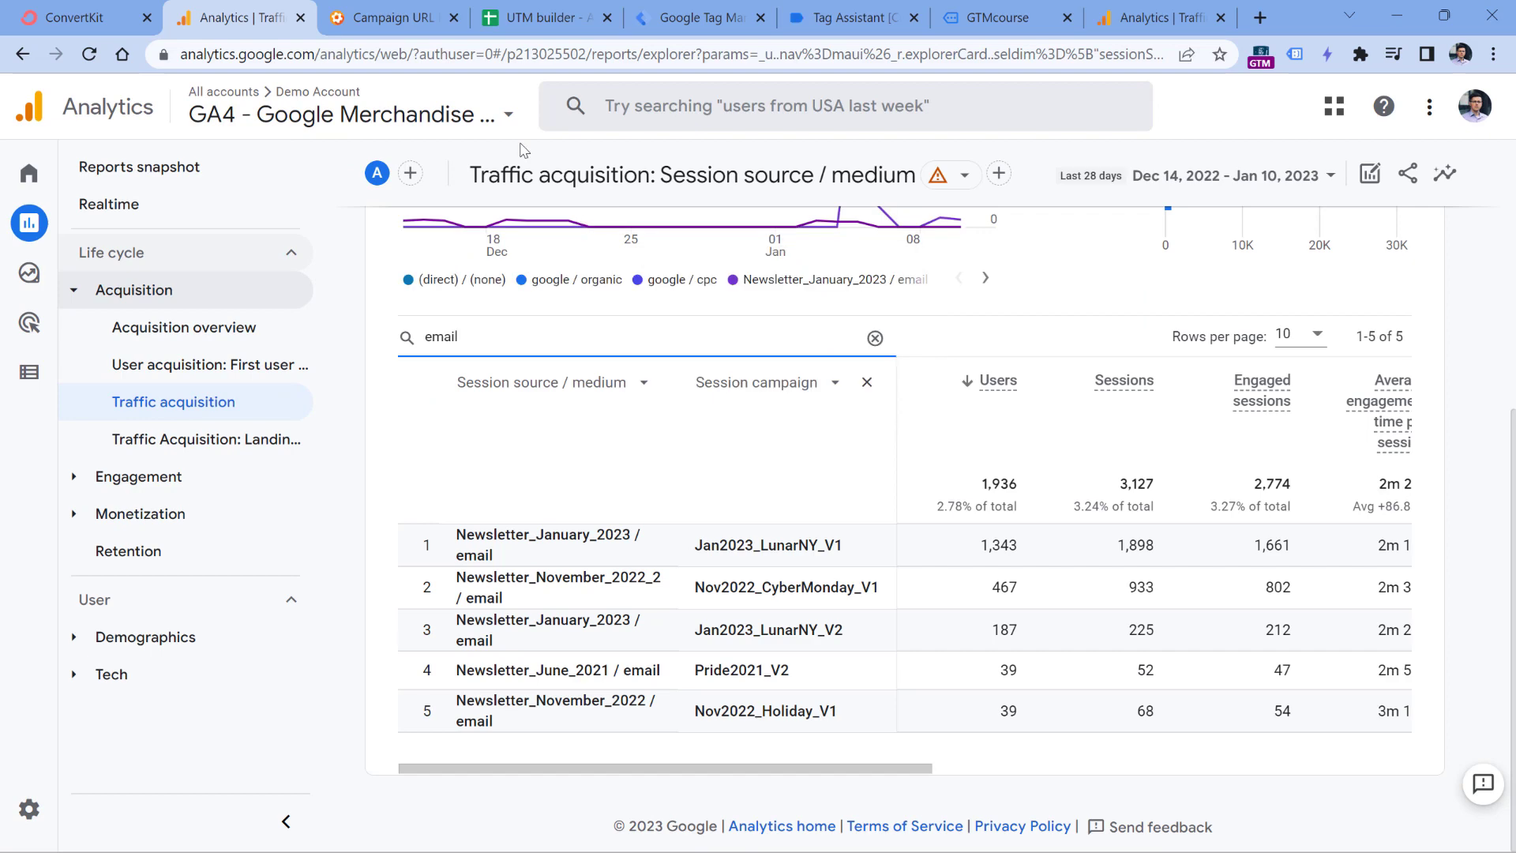
- Check the newsletter source, email medium and bfcm2023 campaign fields, then show the UTM builder sheet
left_click(387, 17)
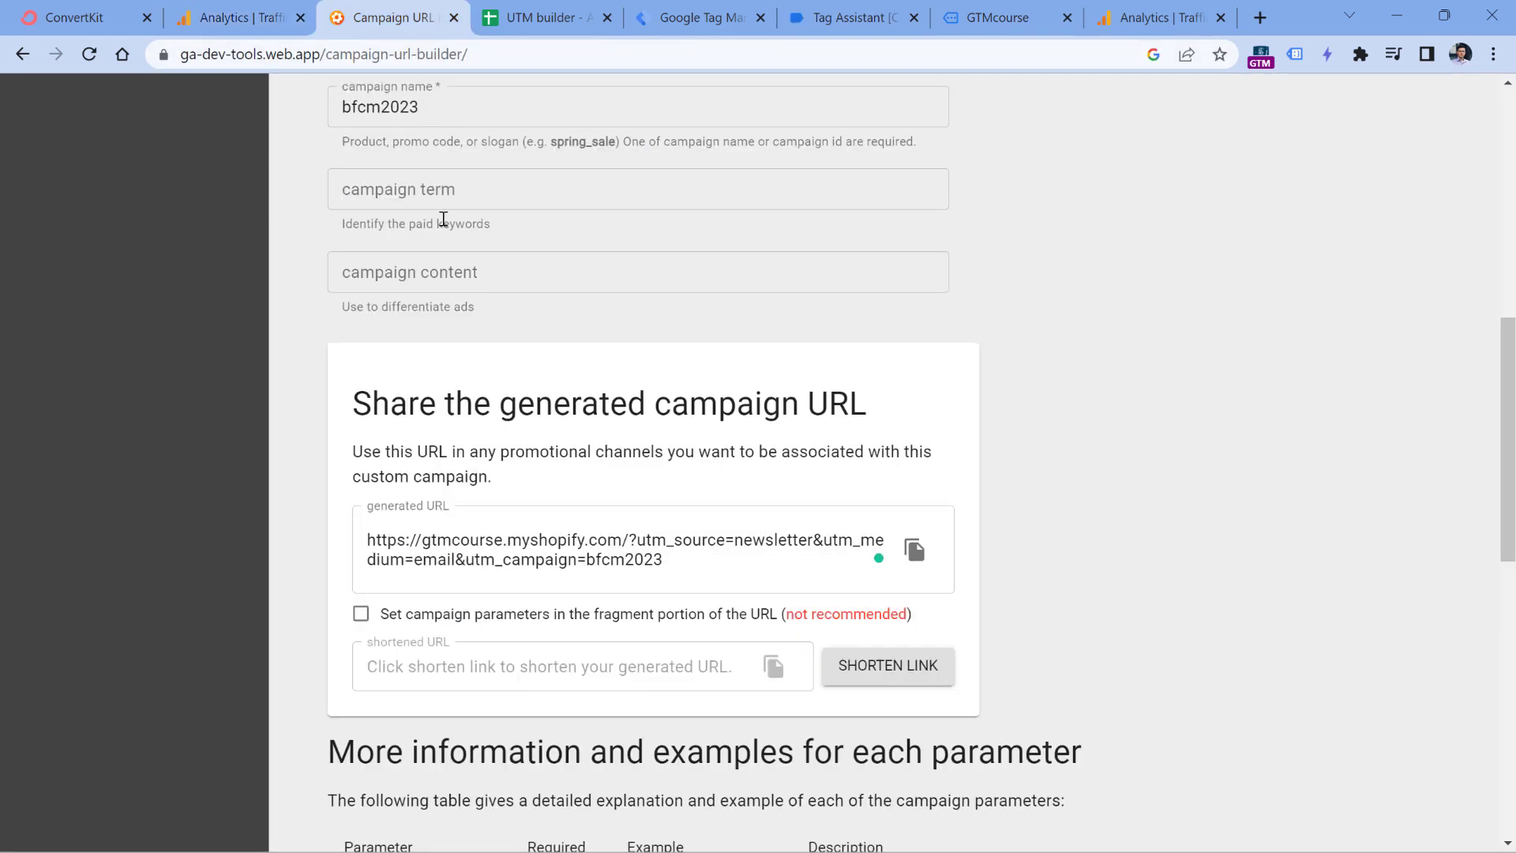
scroll(444, 219, "up", 5)
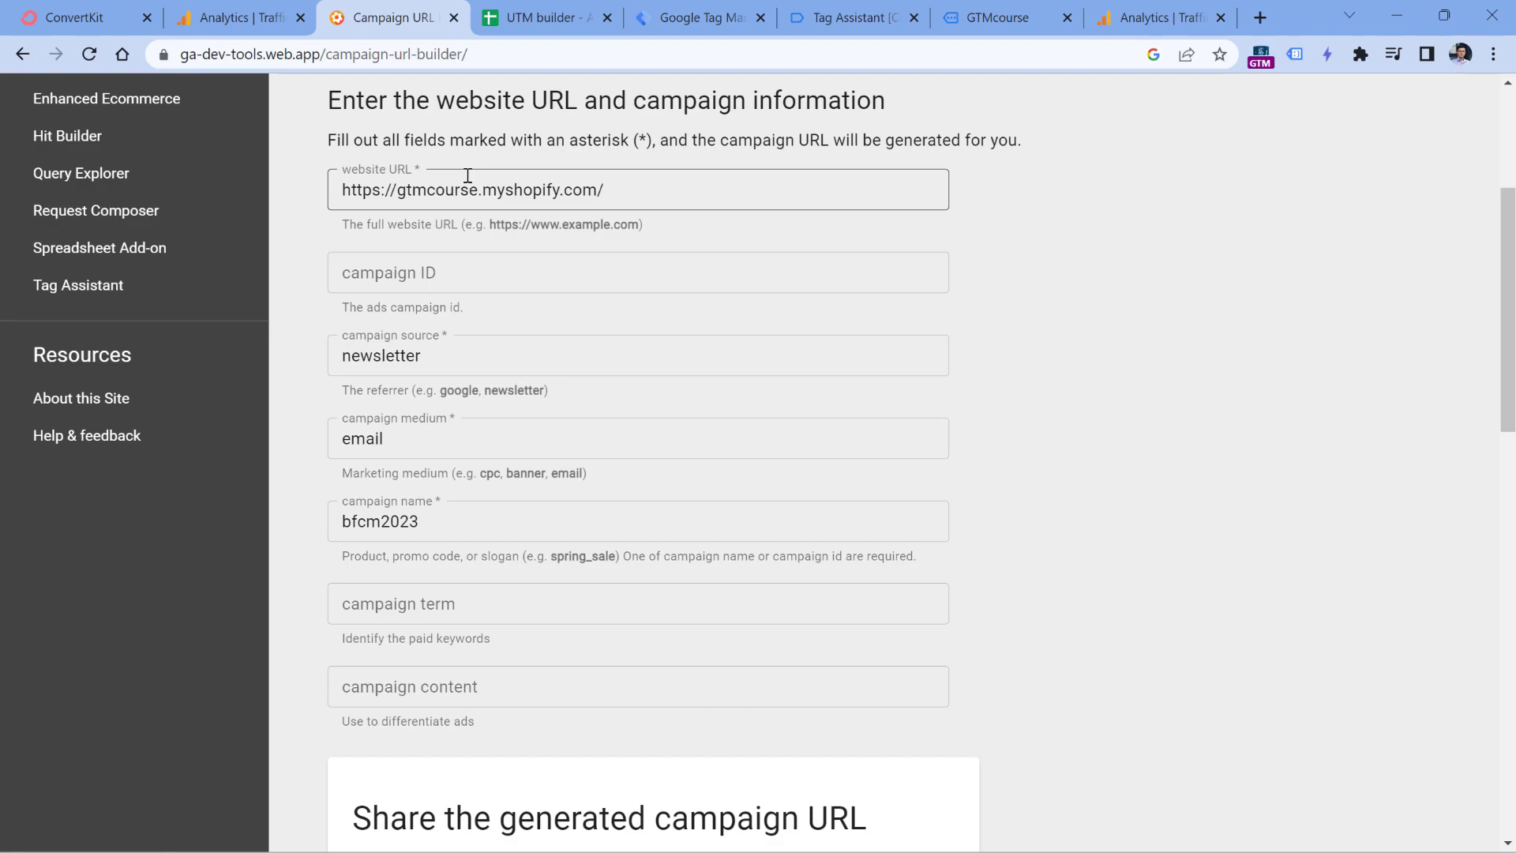
left_click(543, 19)
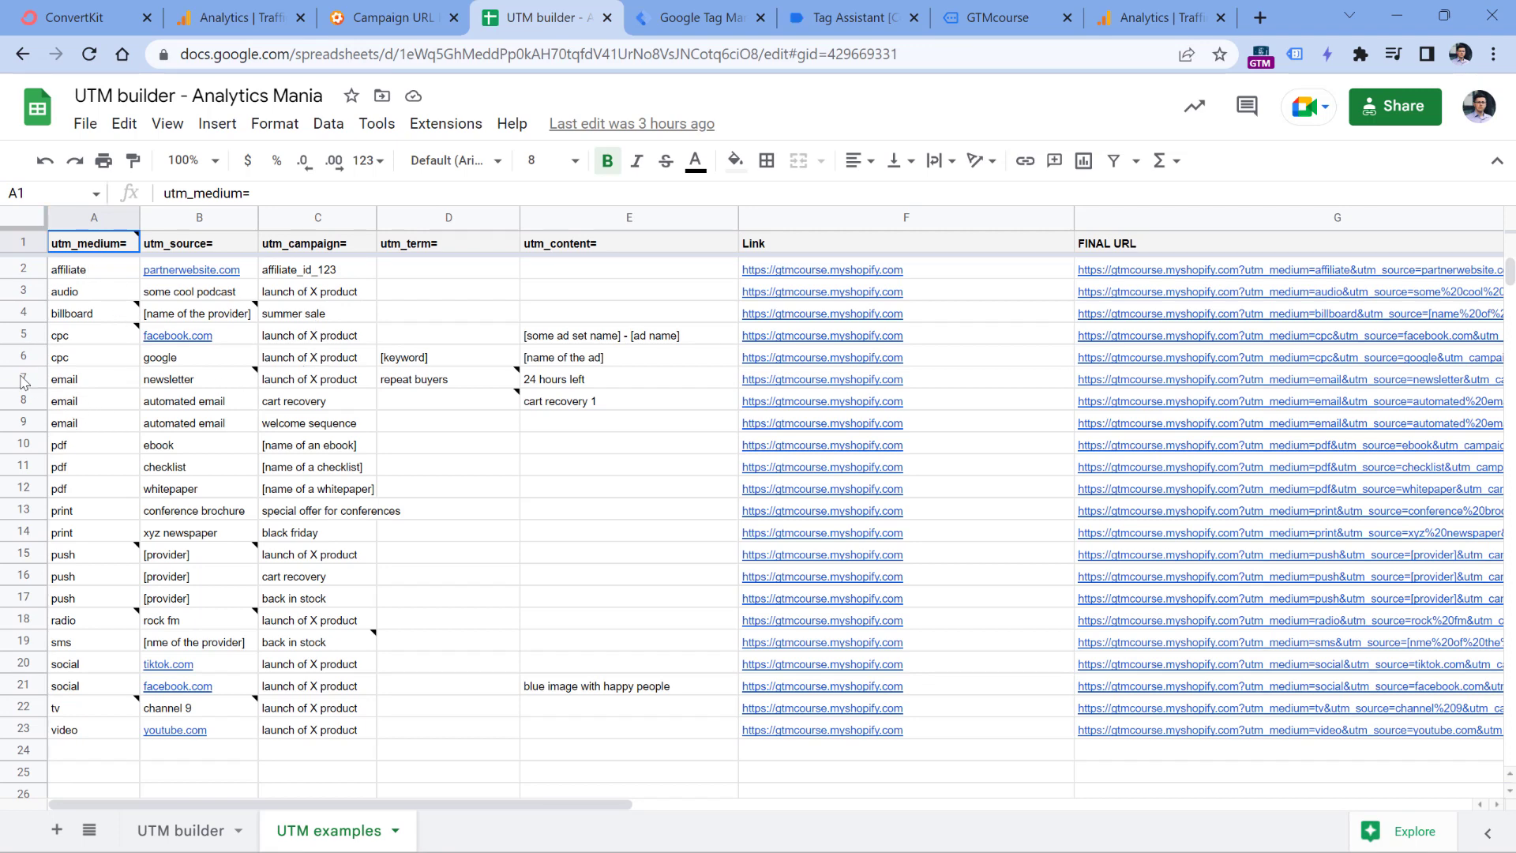
- Review email rows 7–9, change C8 to 'Cart recovery', then undo it to keep values lowercase
left_click_drag(24, 379, 19, 420)
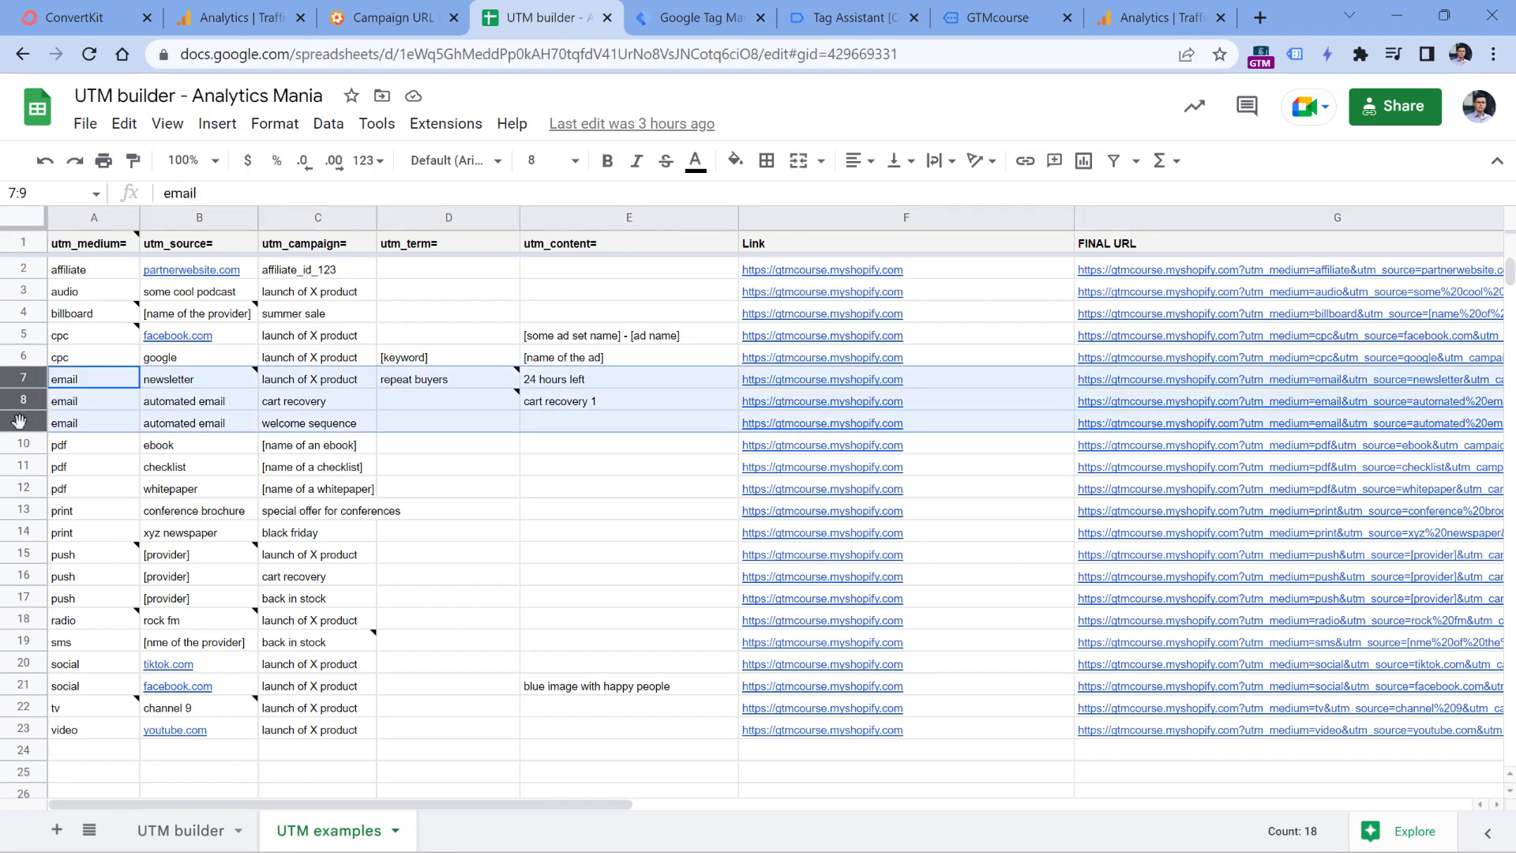
left_click(198, 427)
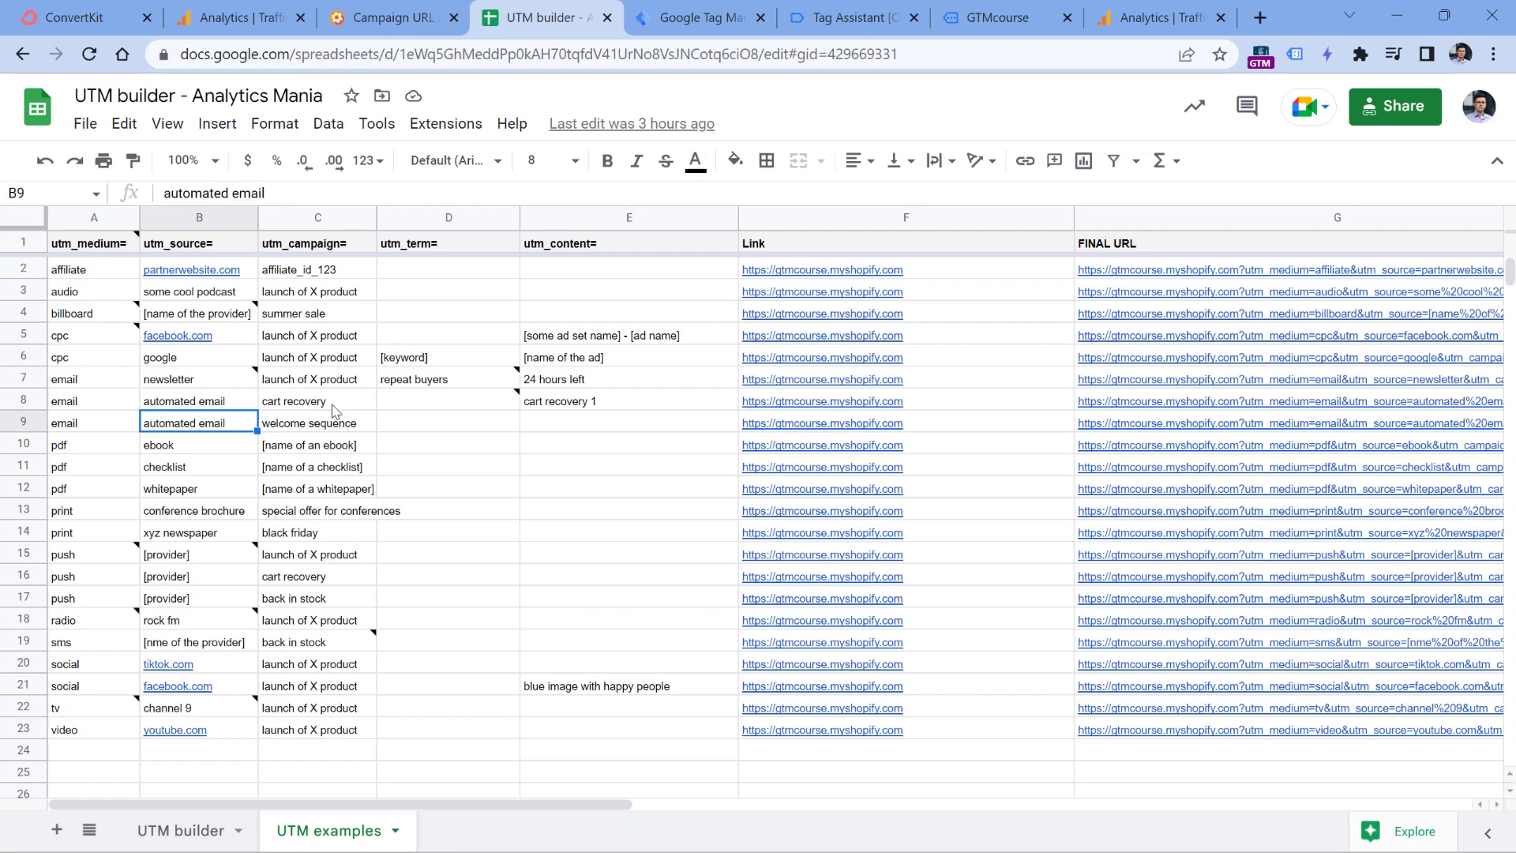
double_click(270, 401)
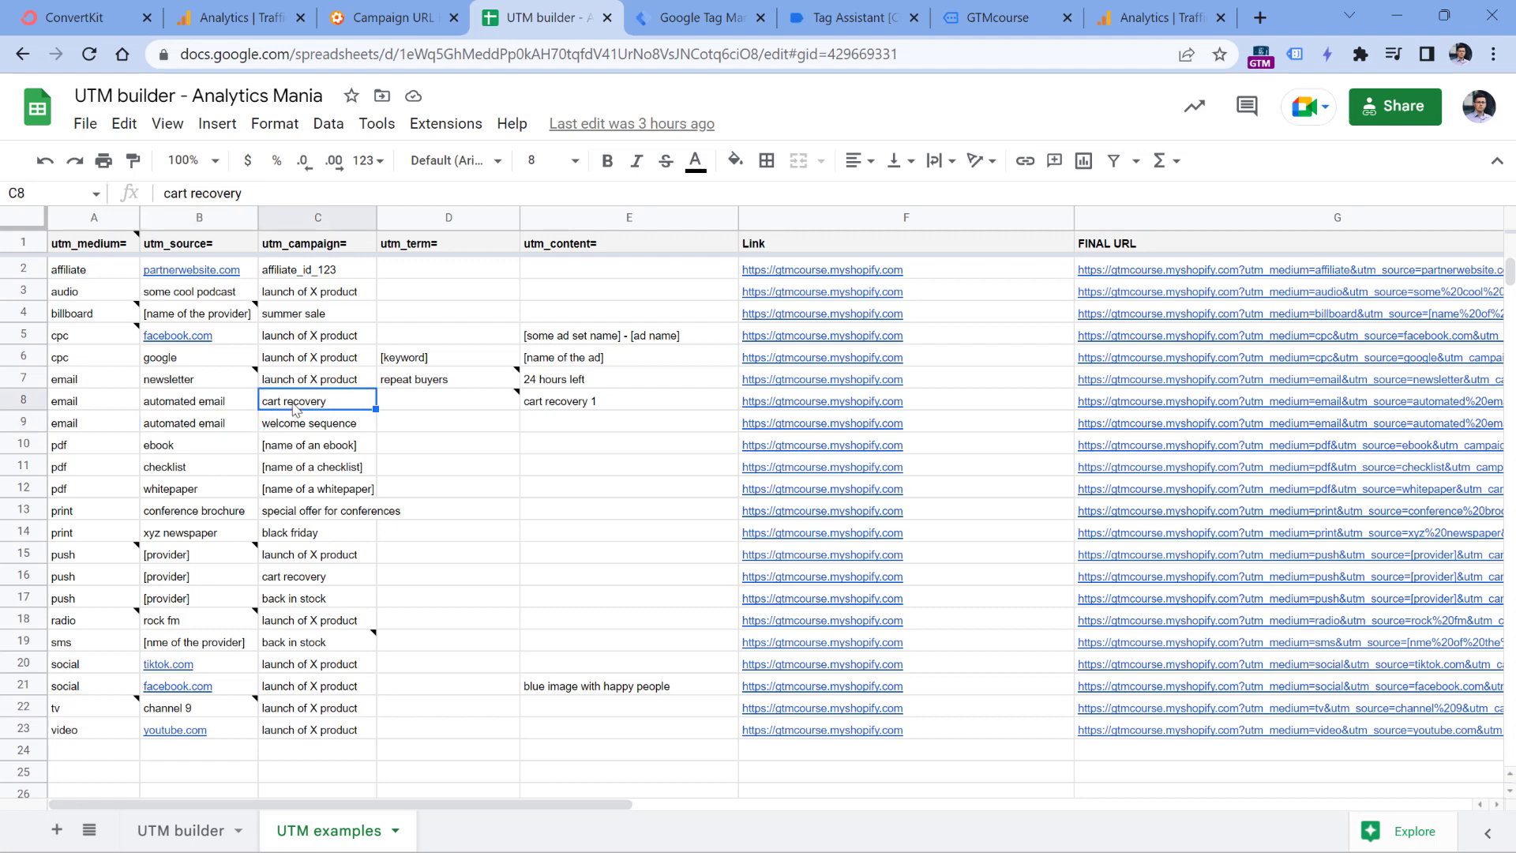
left_click(269, 400)
key("BackSpace")
type("C")
left_click(420, 431)
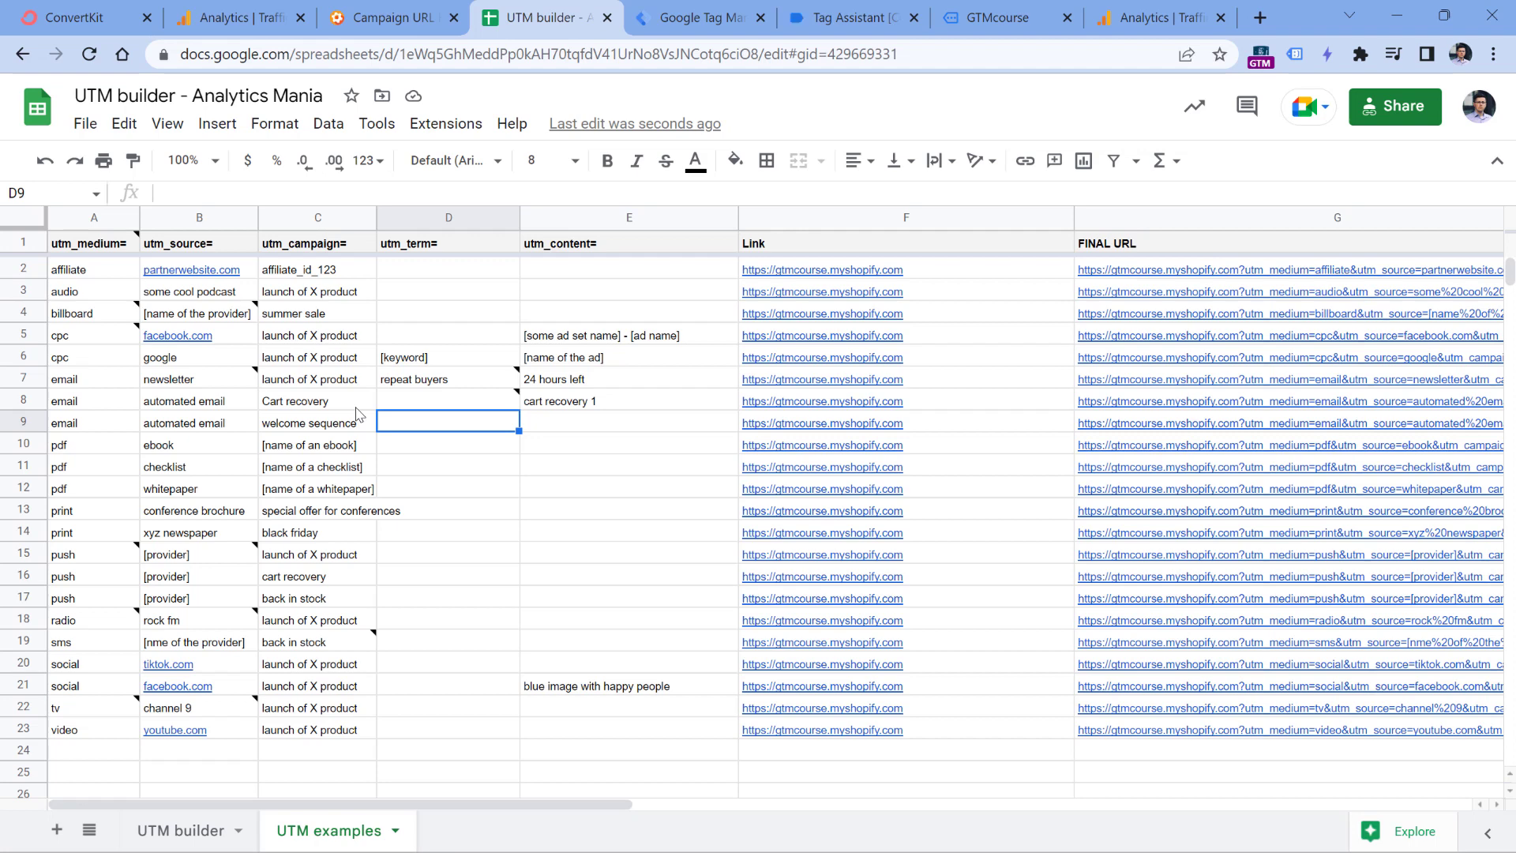
key("ctrl+z")
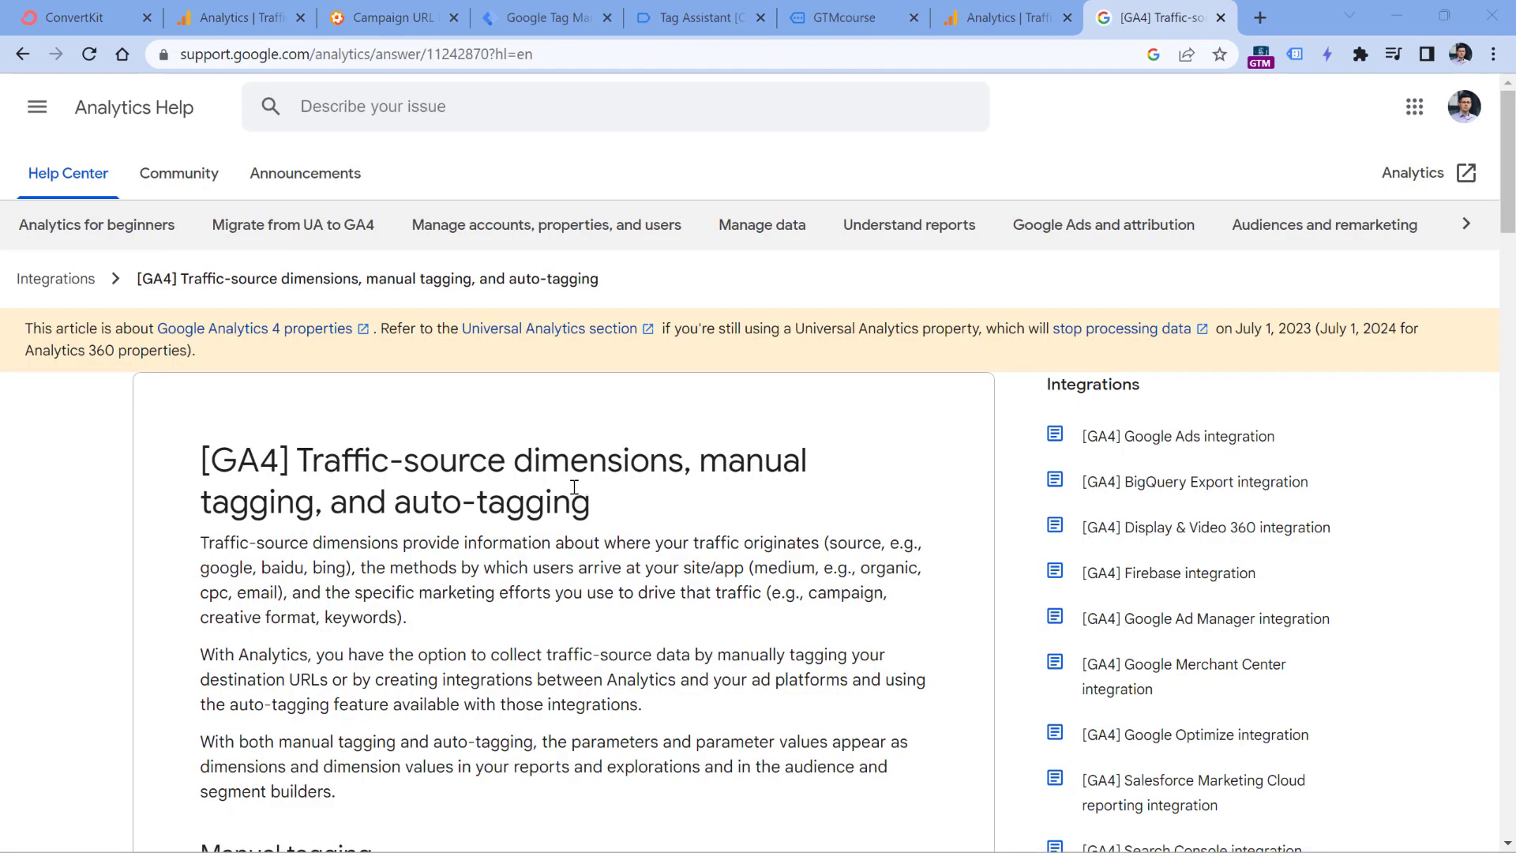
scroll(576, 488, "down", 2)
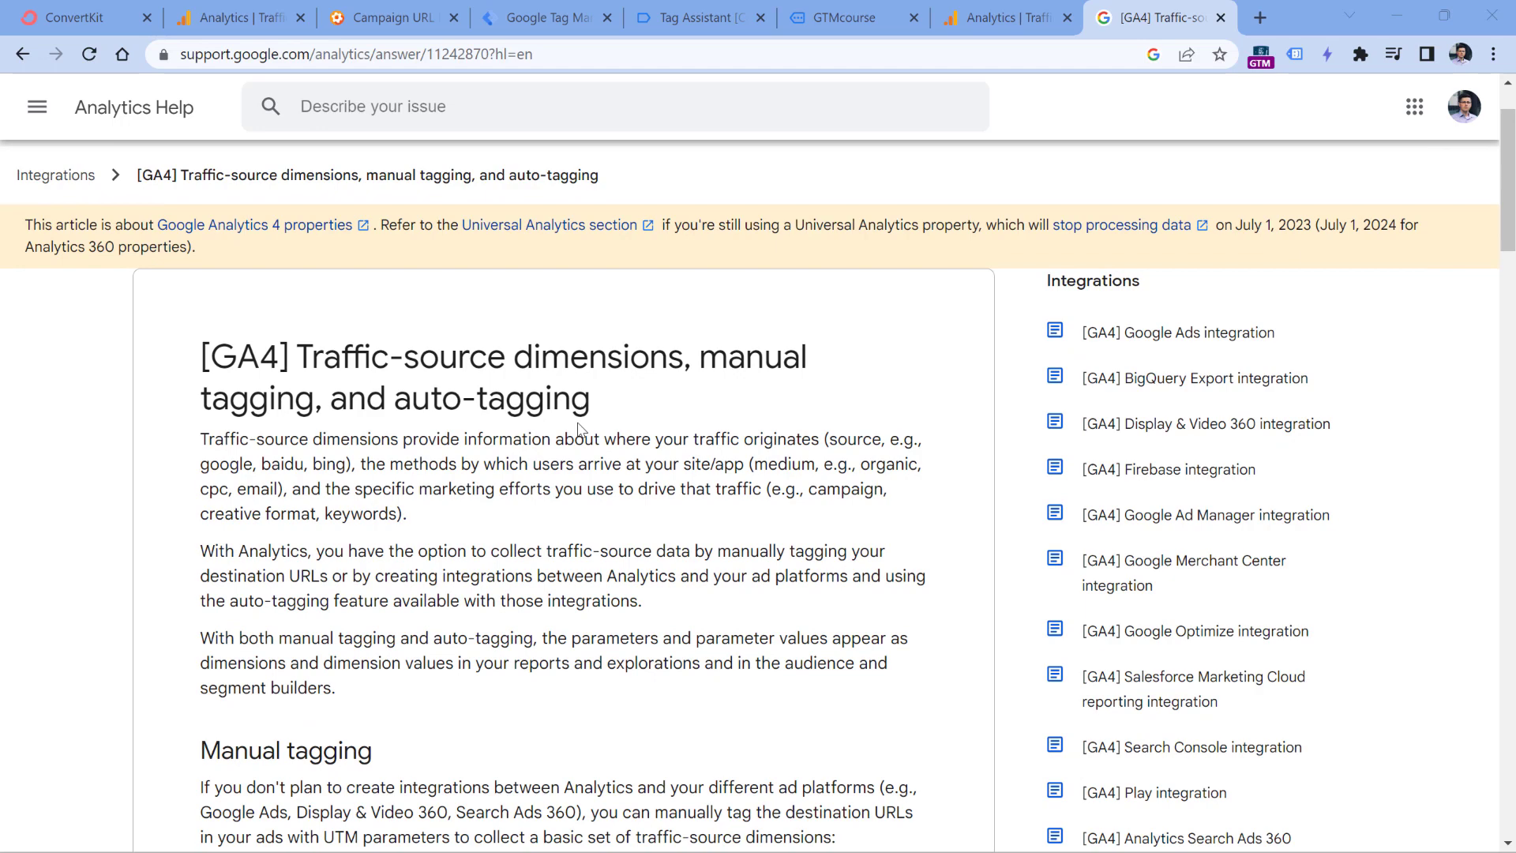
scroll(579, 422, "down", 5)
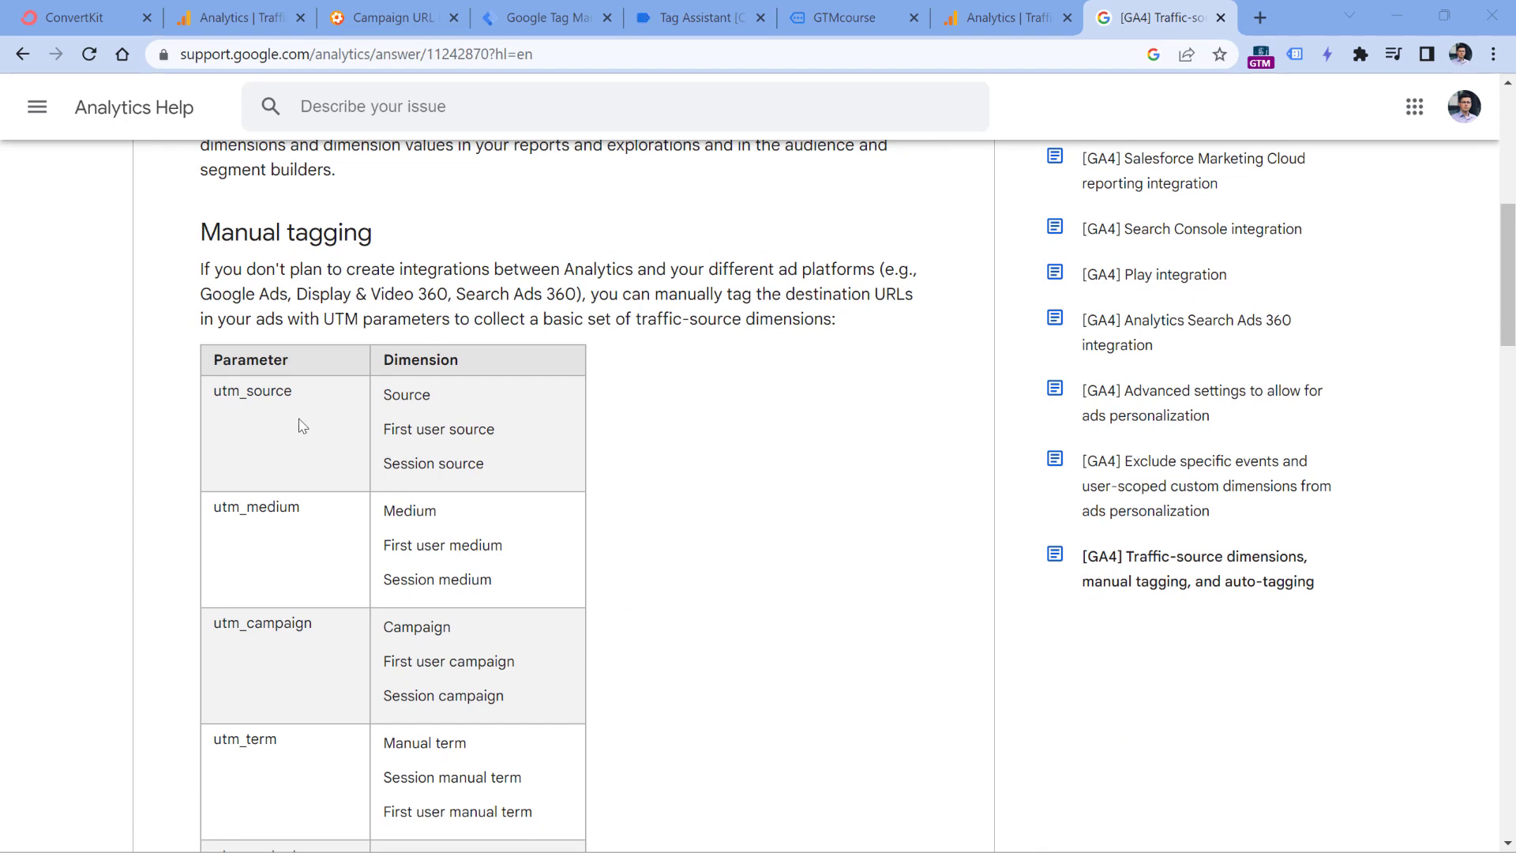
scroll(260, 597, "down", 5)
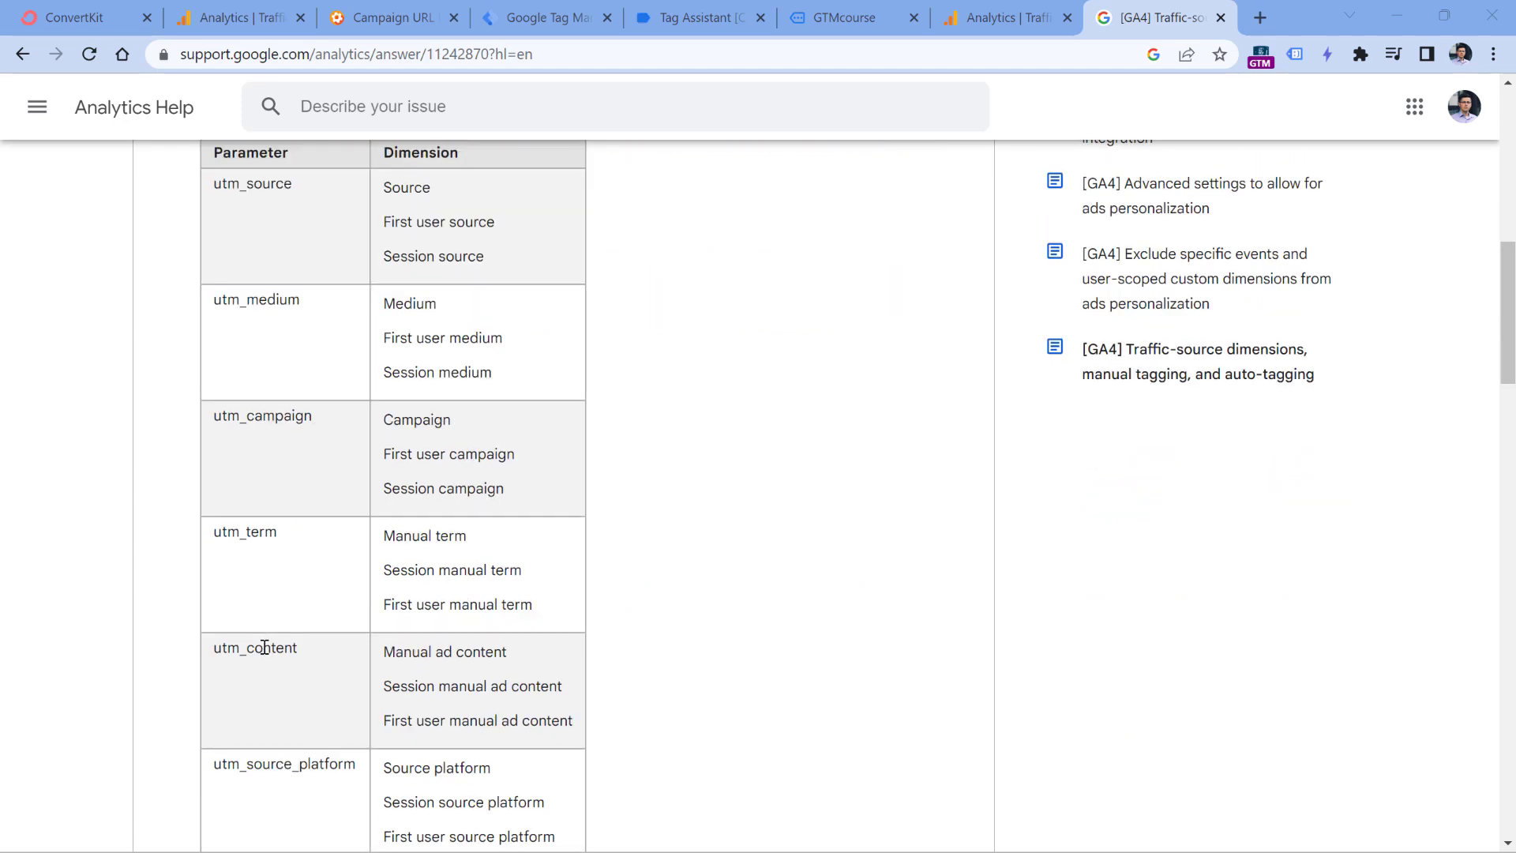
scroll(284, 558, "down", 3)
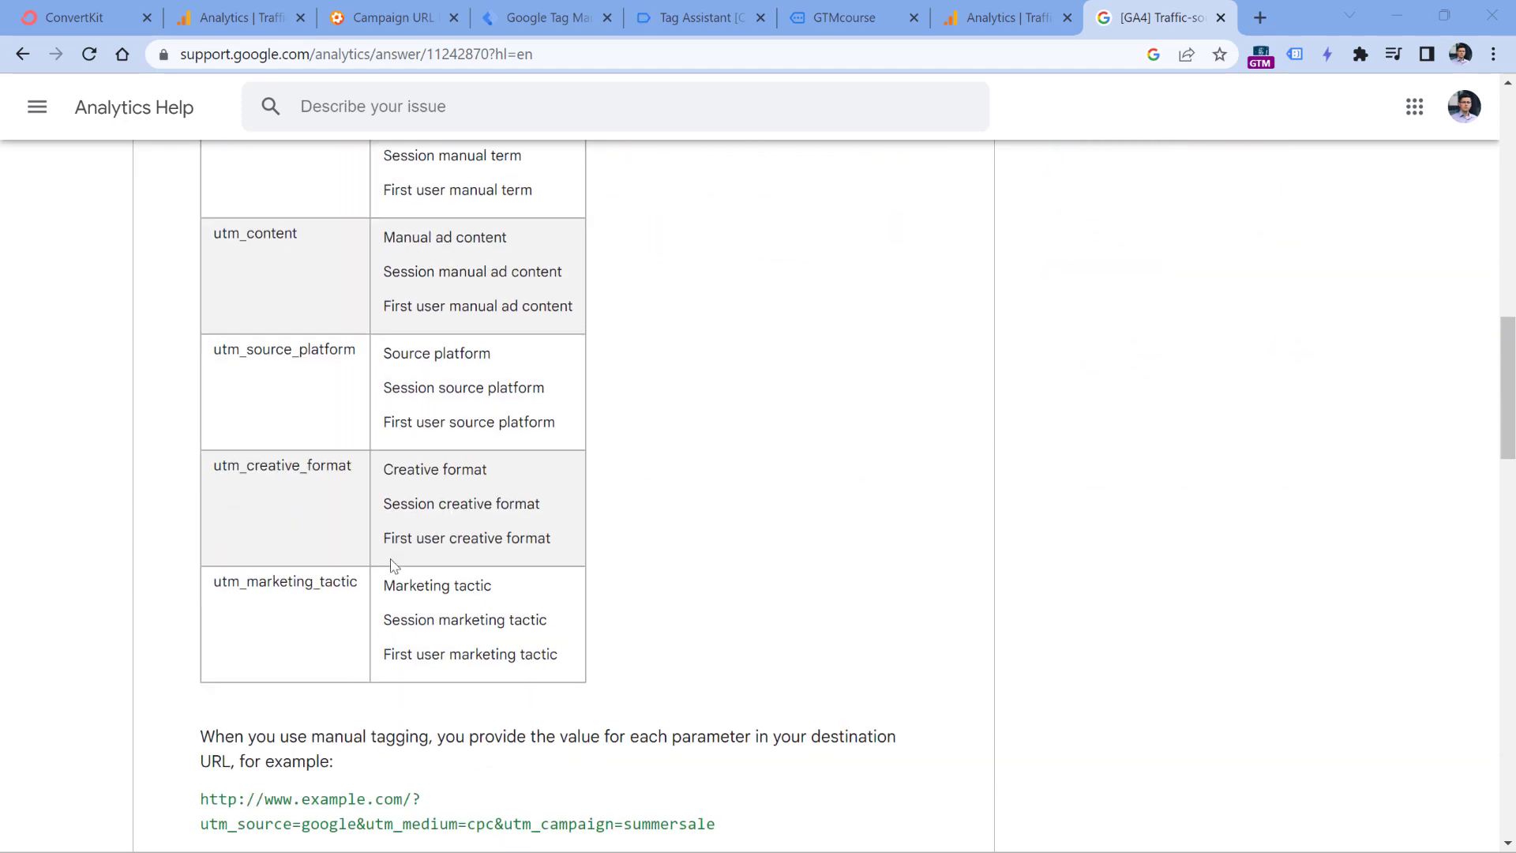
scroll(285, 581, "up", 8)
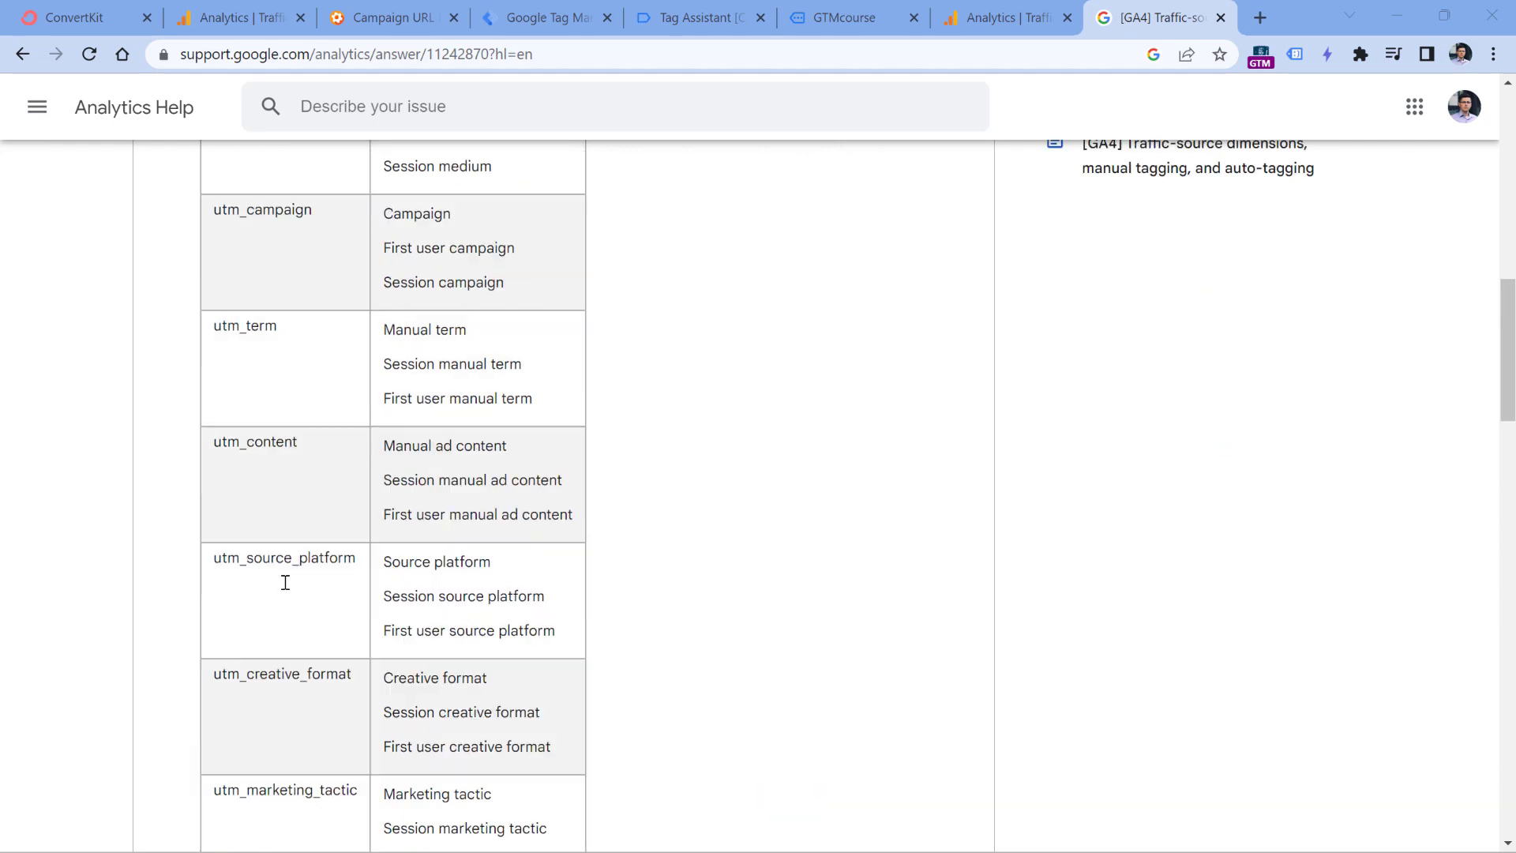